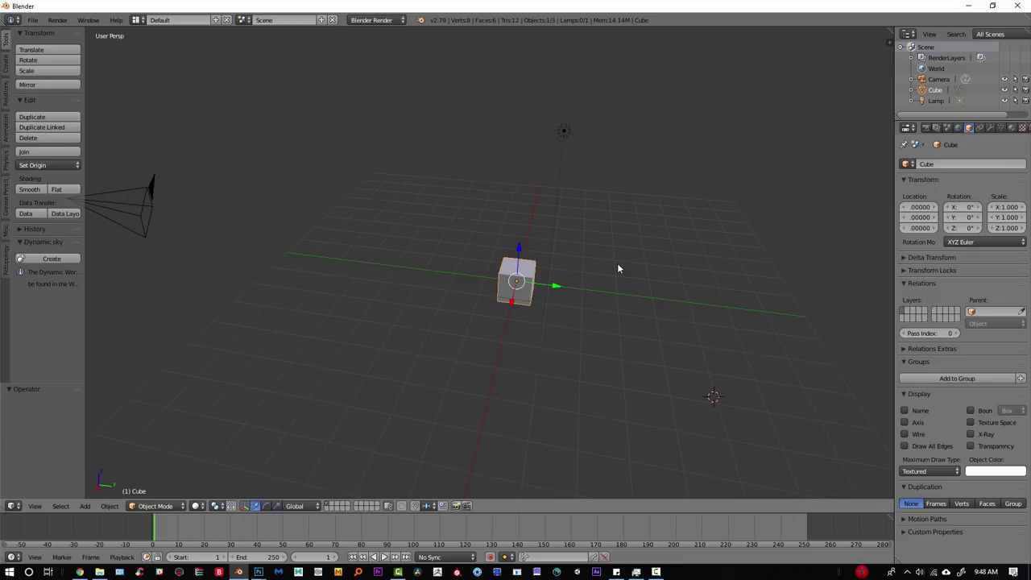
middle_drag(626, 269, 593, 345)
key(KP_5)
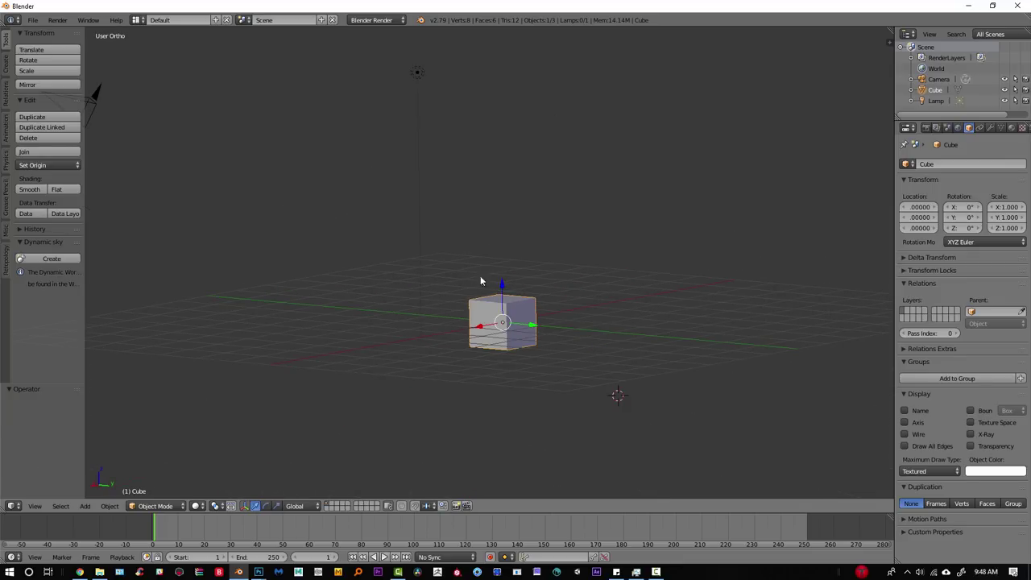
middle_drag(484, 280, 532, 307)
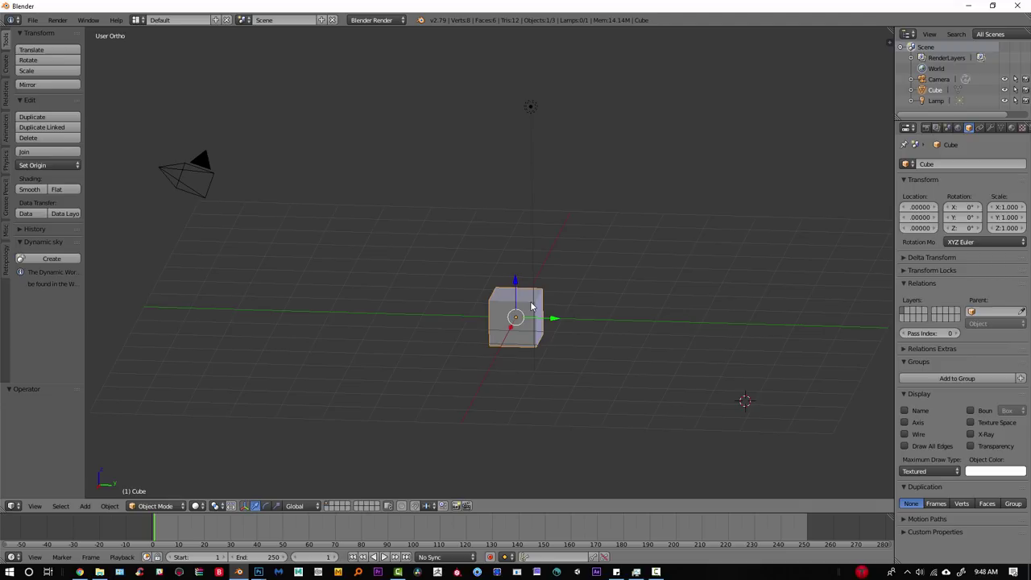
scroll(538, 305, down, 2)
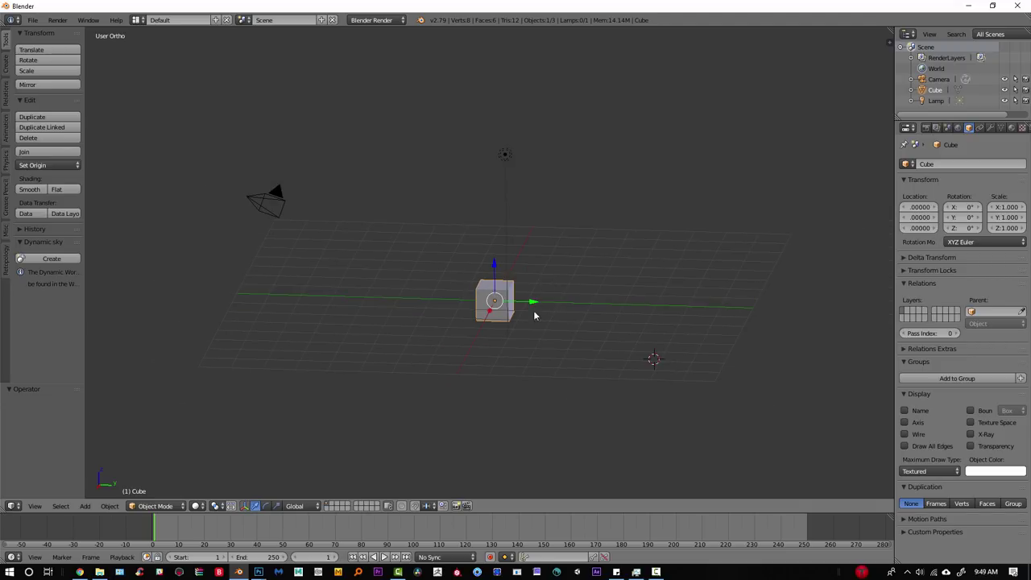
middle_drag(488, 290, 513, 327)
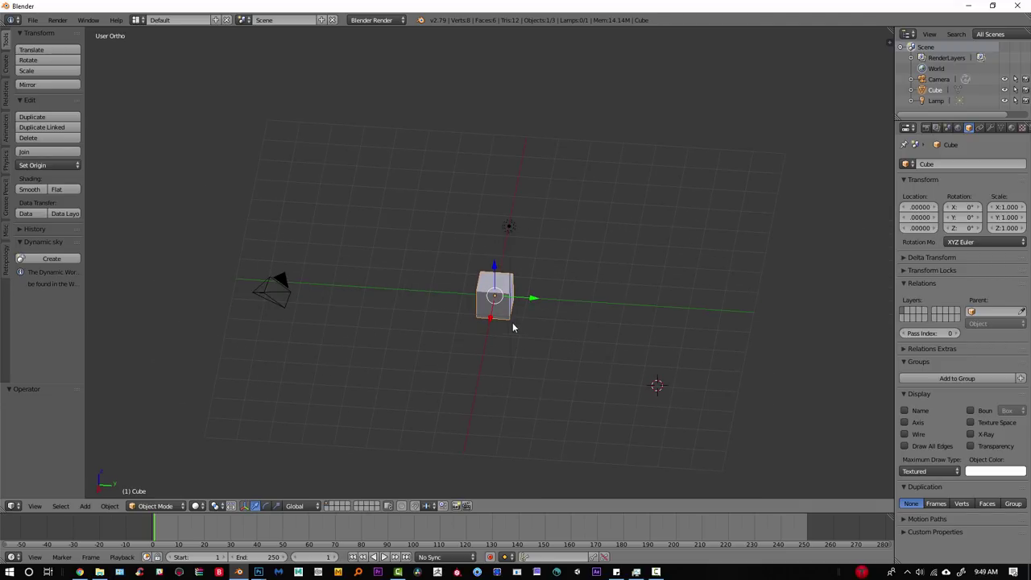
middle_drag(562, 302, 536, 301)
key(KP_1)
middle_drag(569, 253, 594, 300)
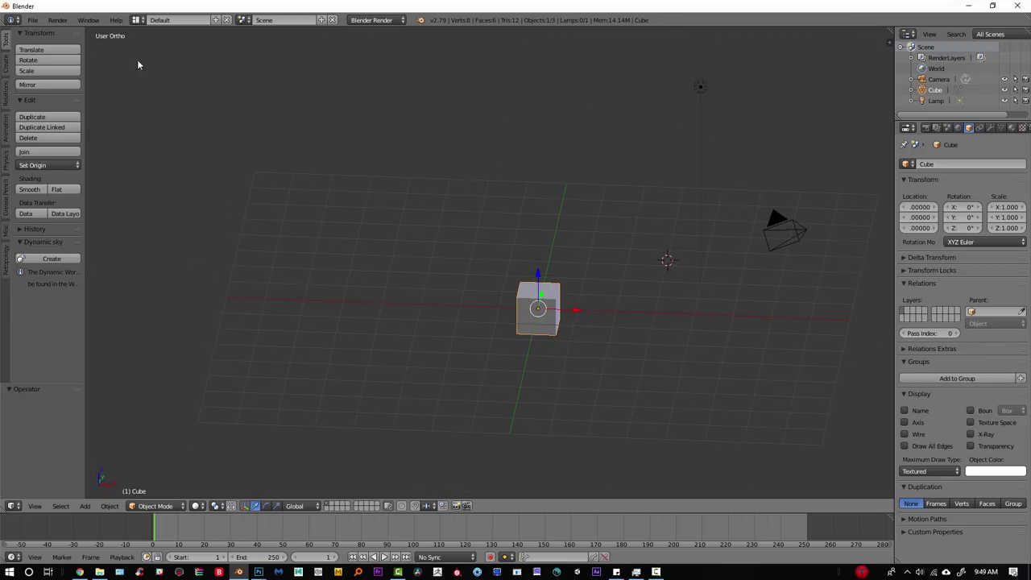
- Start a new scene and delete its default cube
click(32, 19)
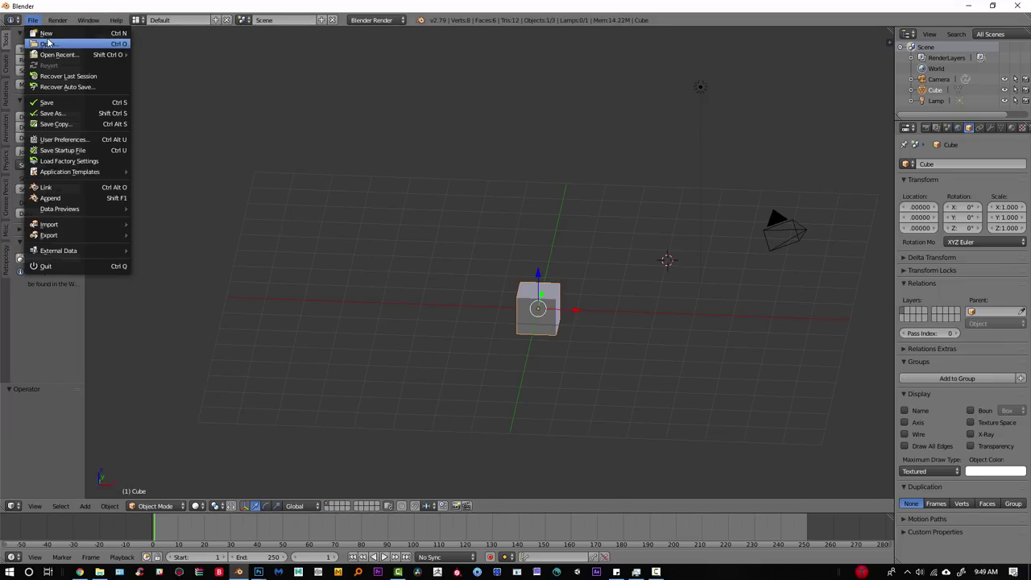
click(47, 35)
click(51, 43)
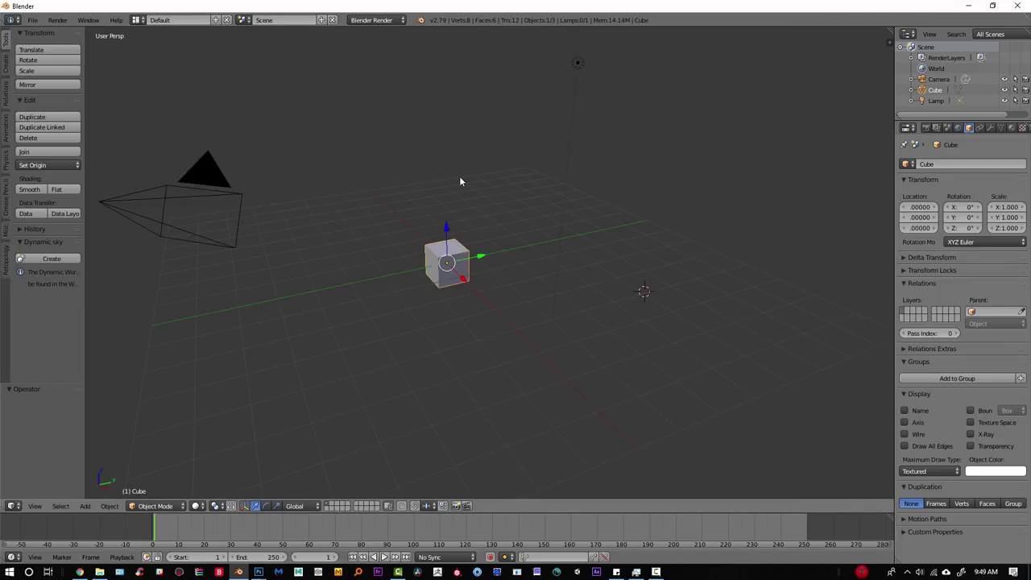
middle_drag(461, 182, 407, 226)
middle_drag(456, 253, 520, 319)
key(KP_5)
scroll(525, 261, up, 3)
key(x)
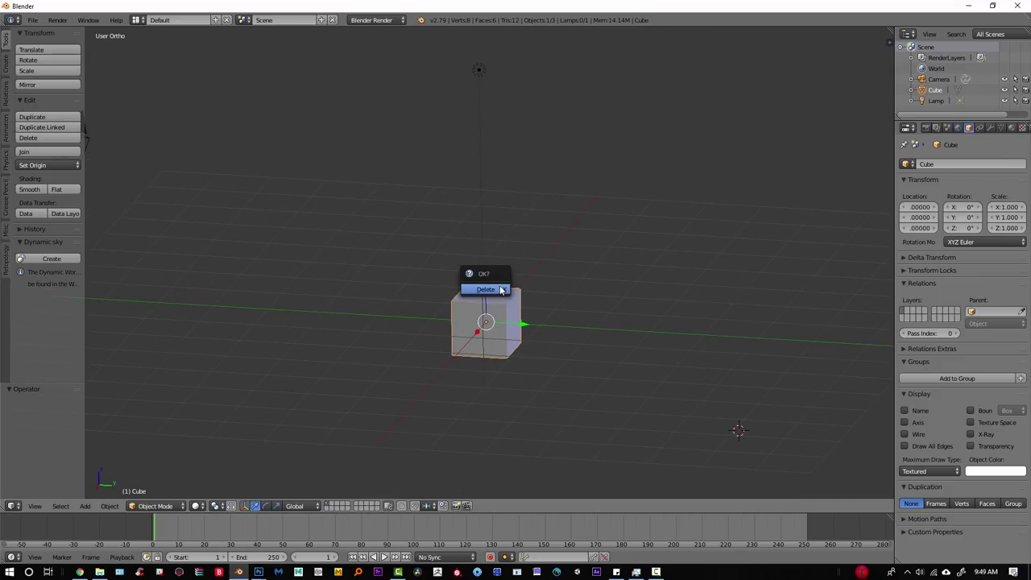
click(500, 289)
- Append the Cylinder.001 object from villager3_green_test.blend into the scene
click(32, 19)
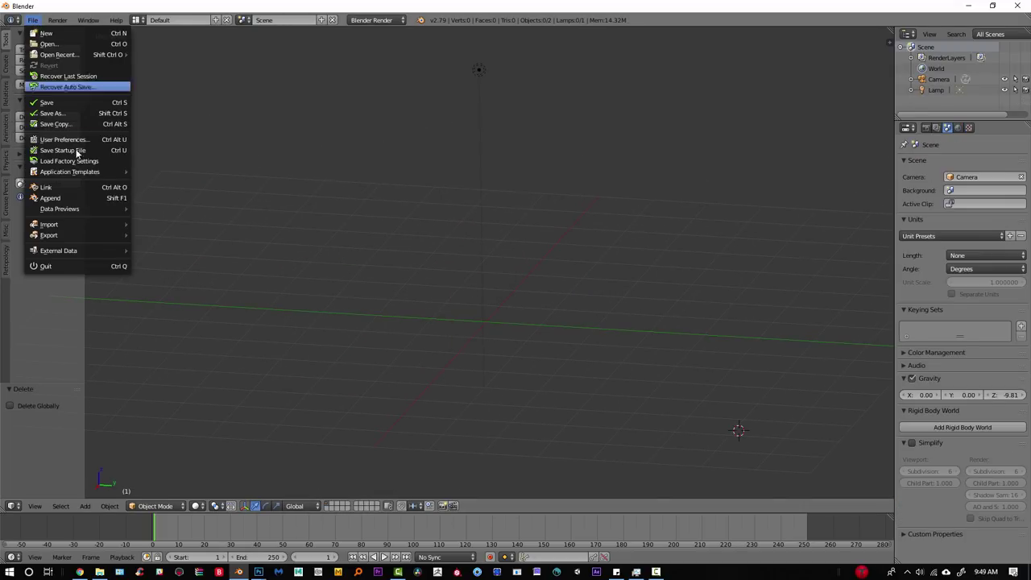
click(67, 199)
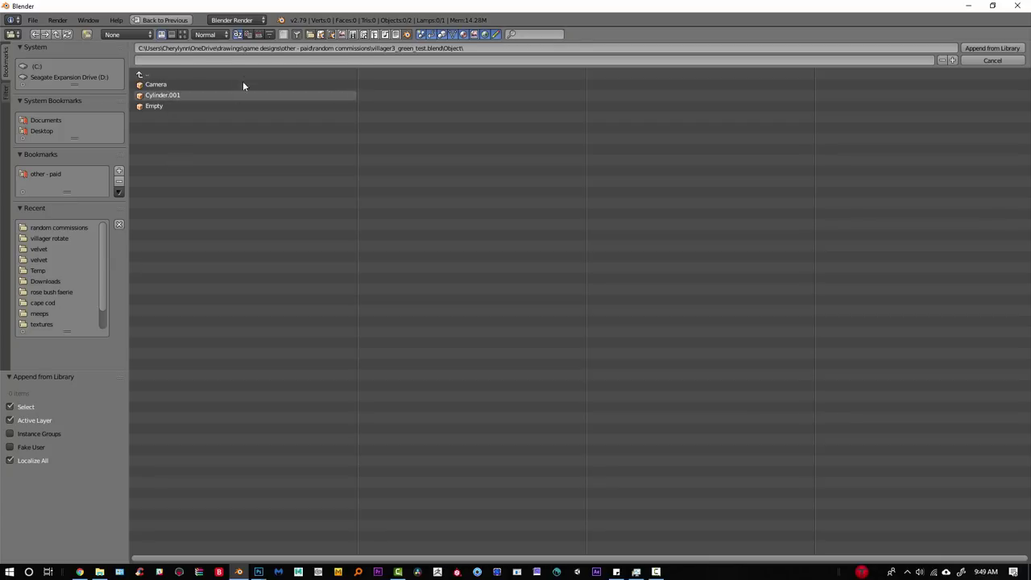
double_click(174, 94)
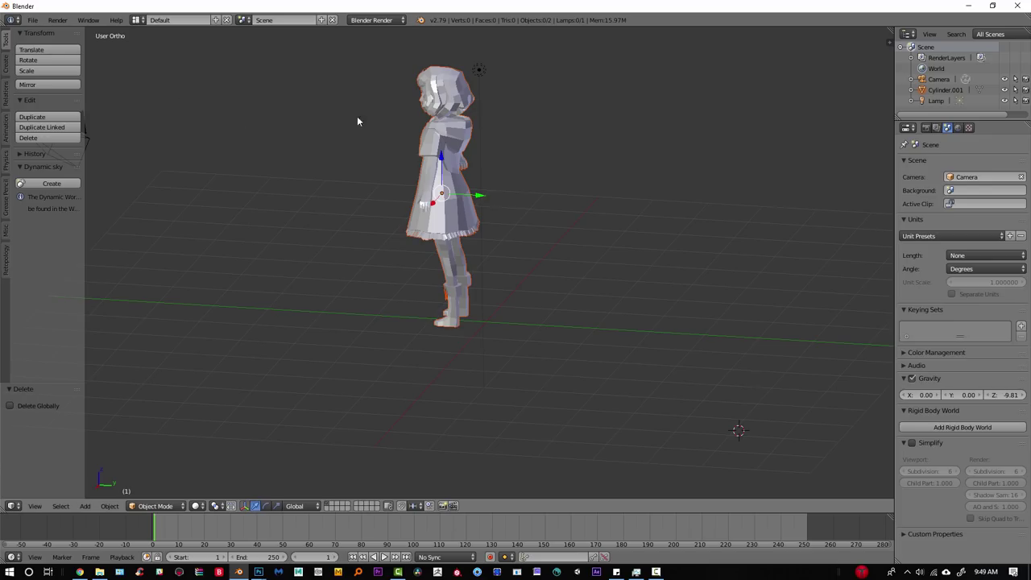
- Move the appended character model about 0.645 units along the Y axis
middle_drag(360, 121, 544, 284)
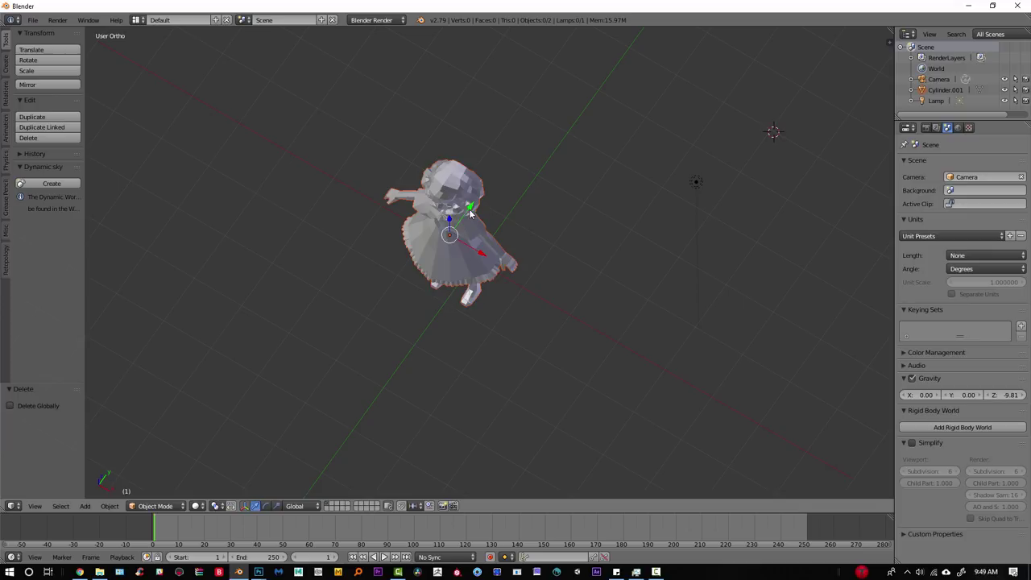
drag(472, 209, 492, 182)
middle_drag(502, 247, 524, 169)
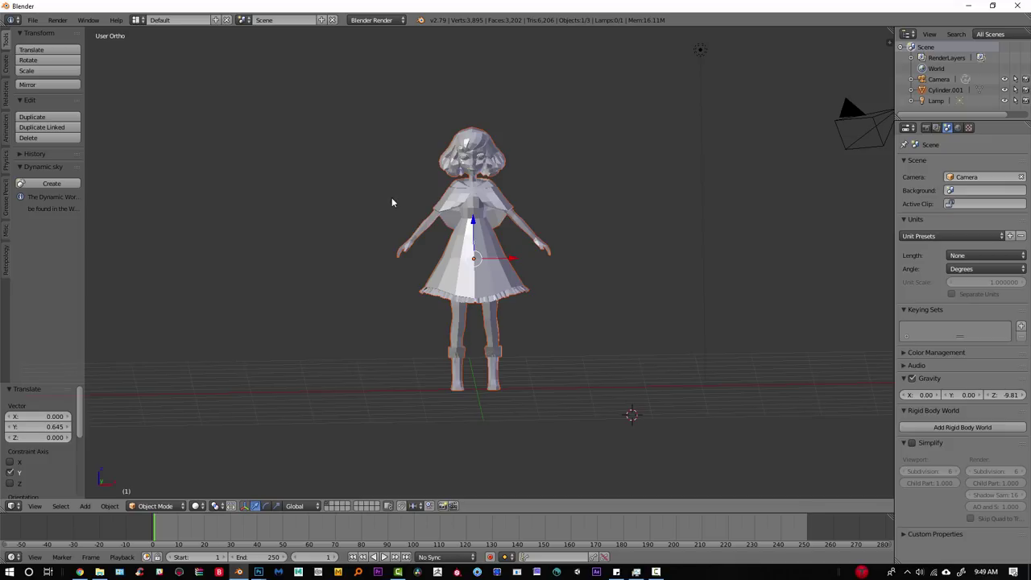
- Split the 3D viewport into two side-by-side views and set the narrower one to Rendered shading
key(t)
scroll(558, 242, up, 1)
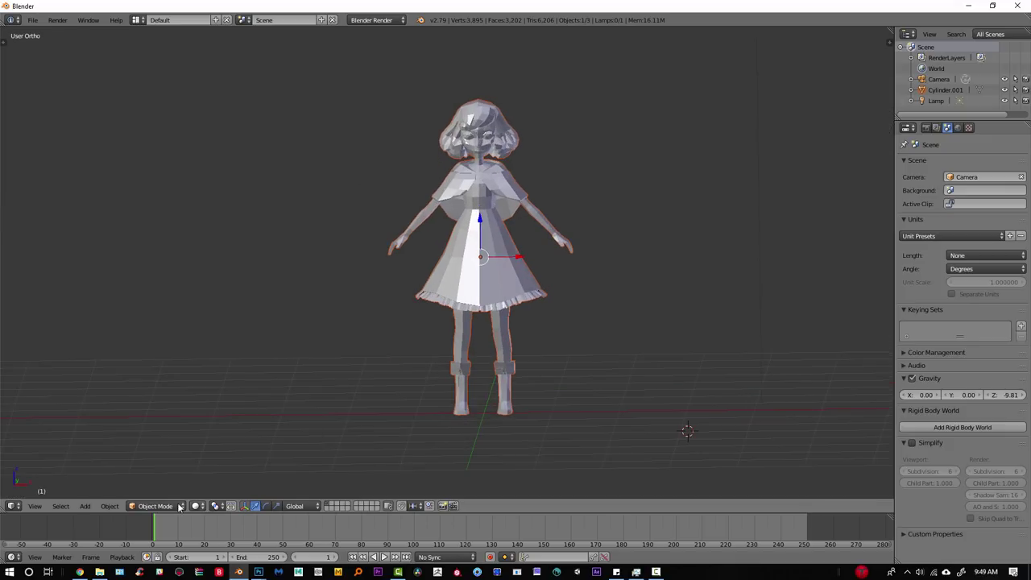
drag(6, 510, 369, 484)
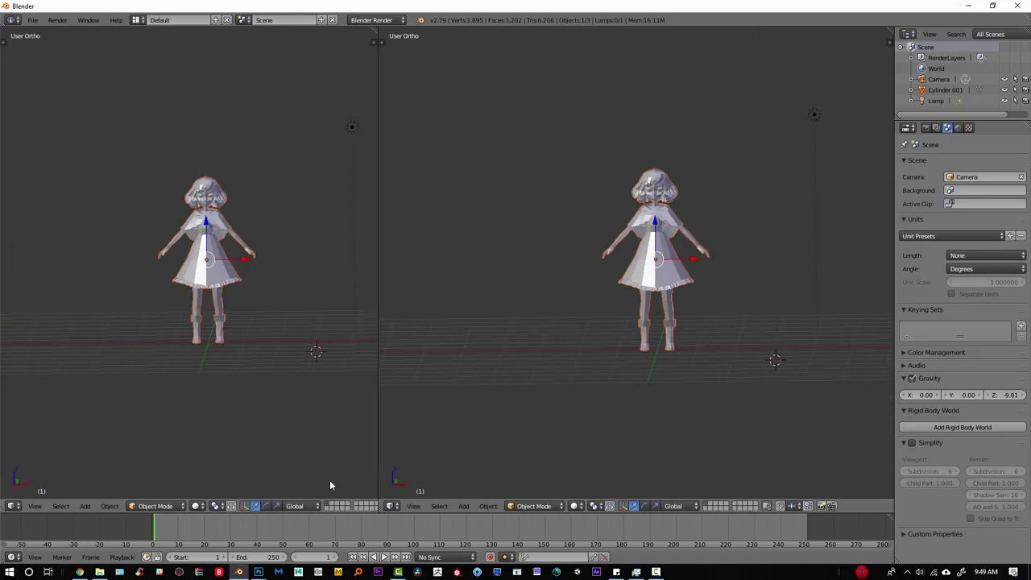
click(196, 506)
click(216, 435)
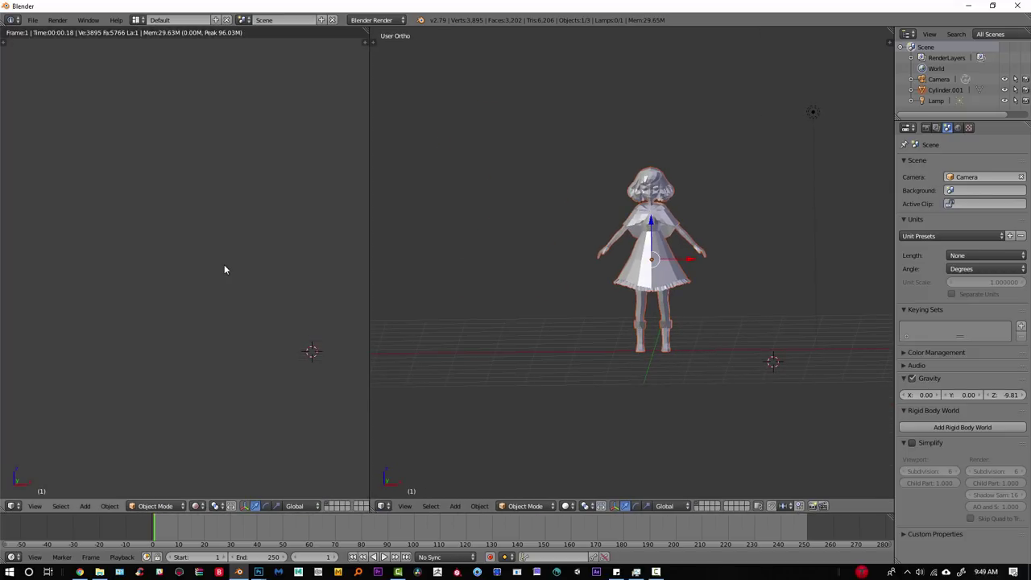
mouse_move(226, 268)
middle_down()
mouse_move(256, 294)
mouse_move(263, 346)
mouse_move(261, 238)
middle_up()
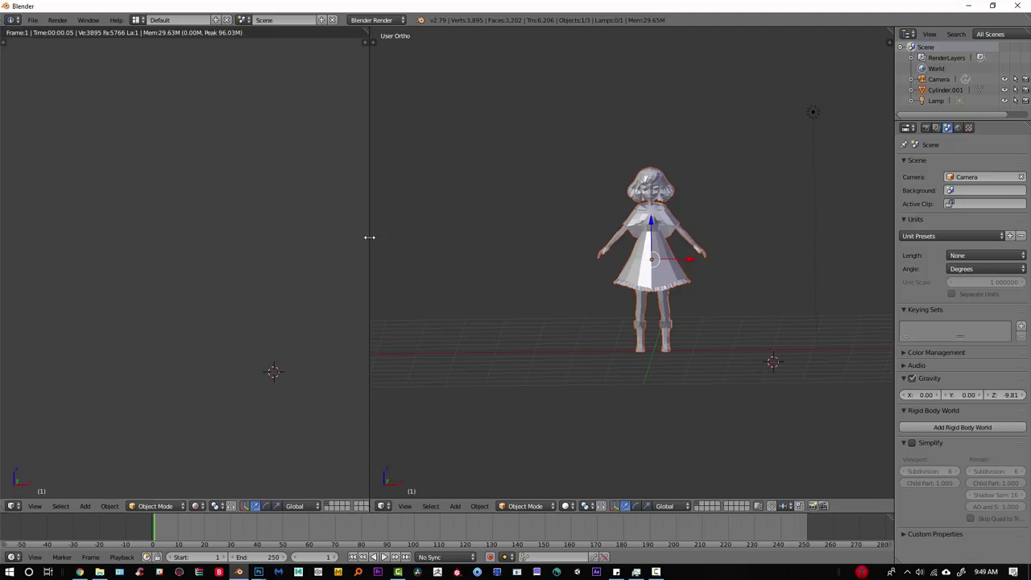
drag(368, 237, 284, 234)
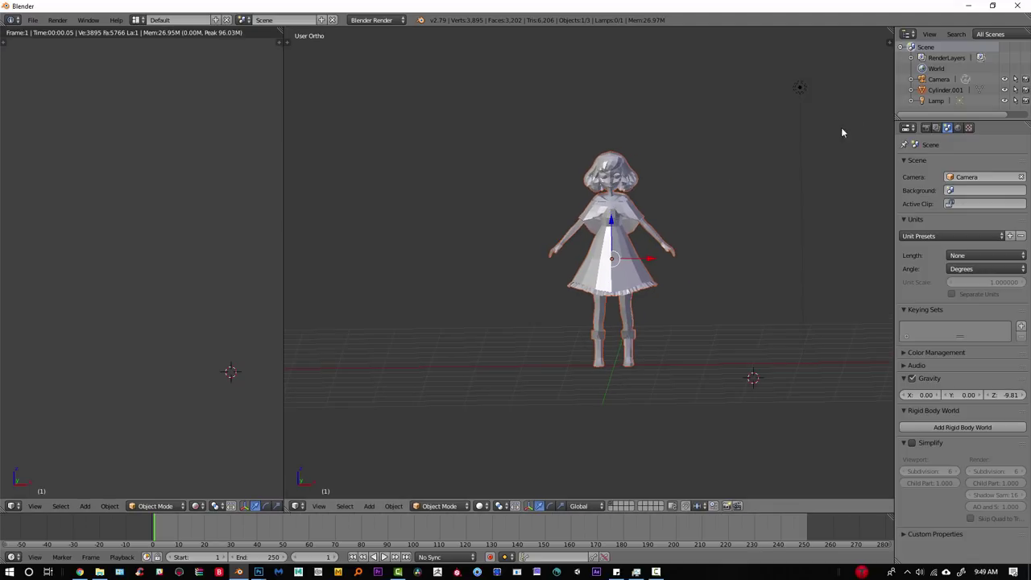
- Select the Cylinder.001 character, show its material settings and change the render engine to Cycles Render
click(946, 91)
key(KP_Decimal)
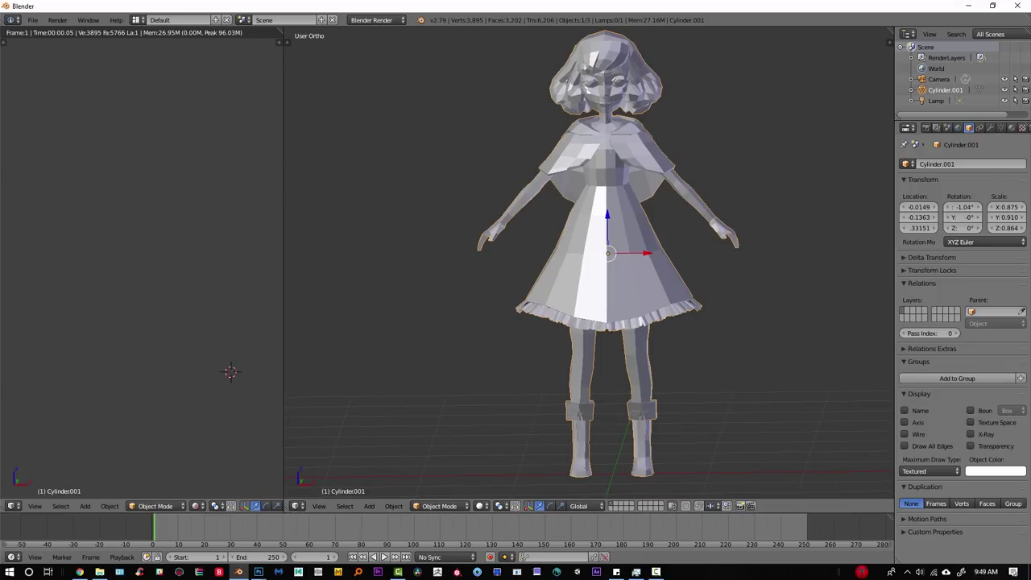
click(1012, 128)
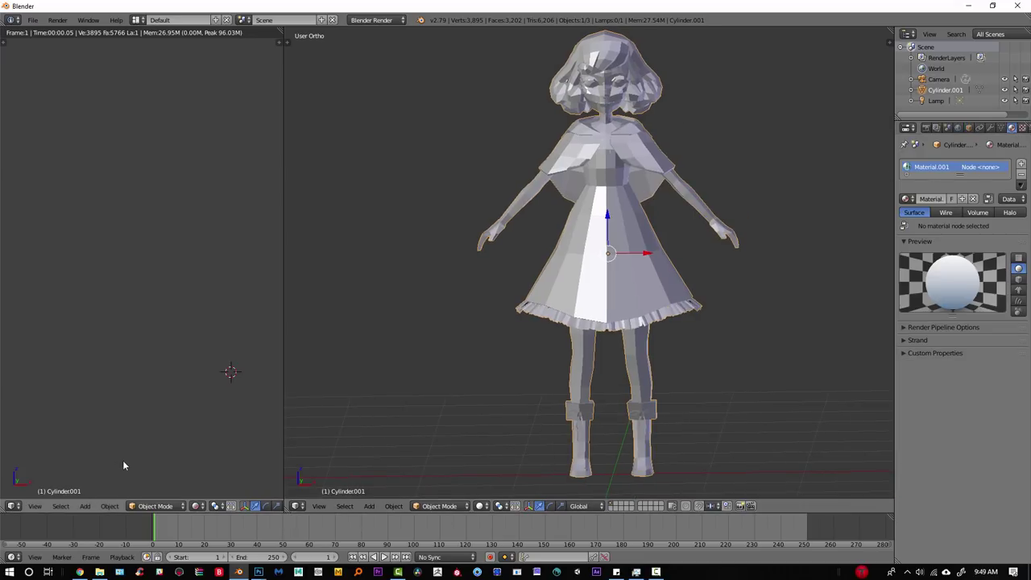
click(371, 19)
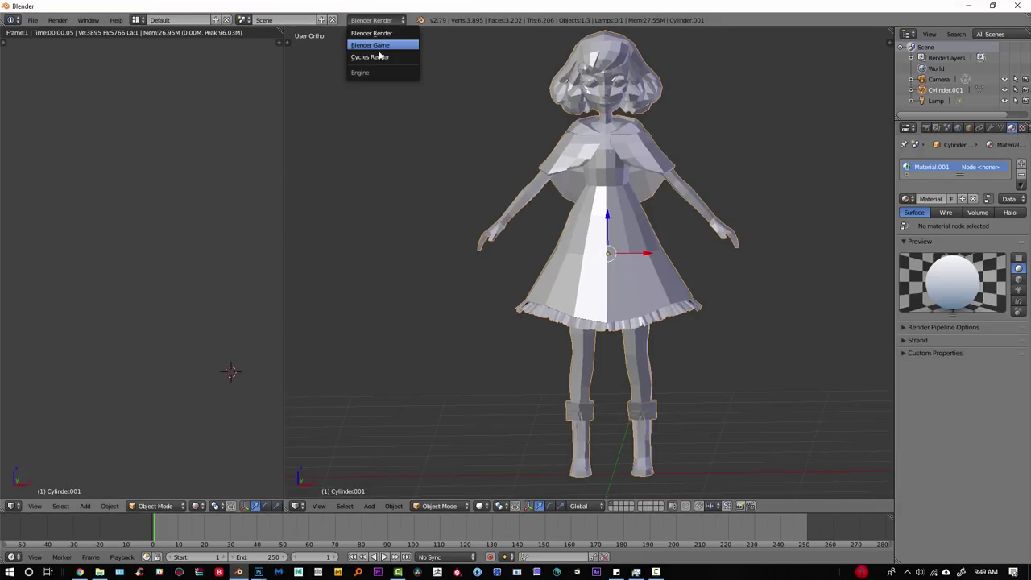
click(381, 55)
scroll(165, 309, up, 2)
shift+middle_drag(139, 266, 188, 225)
scroll(188, 233, up, 1)
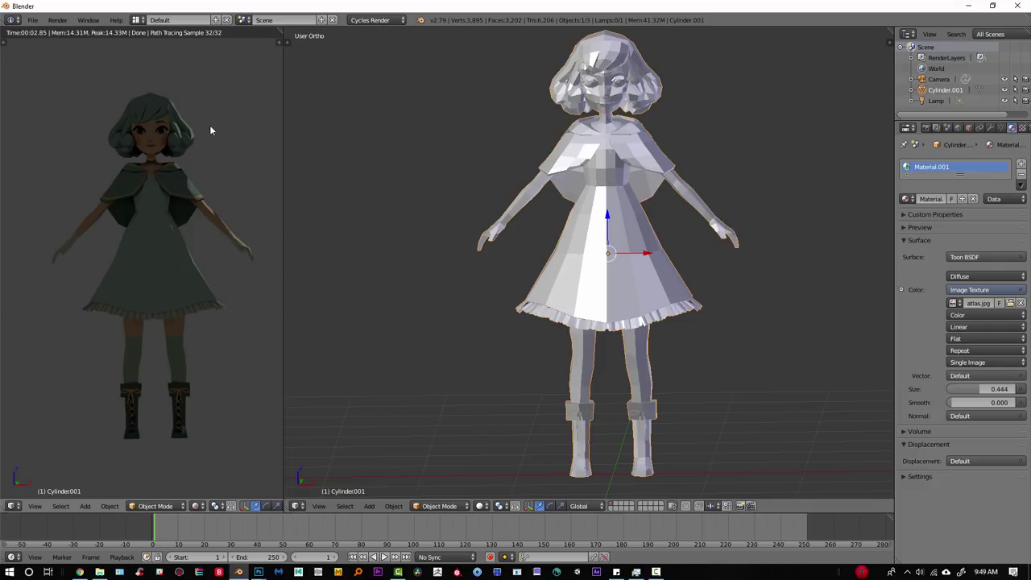
scroll(205, 133, down, 1)
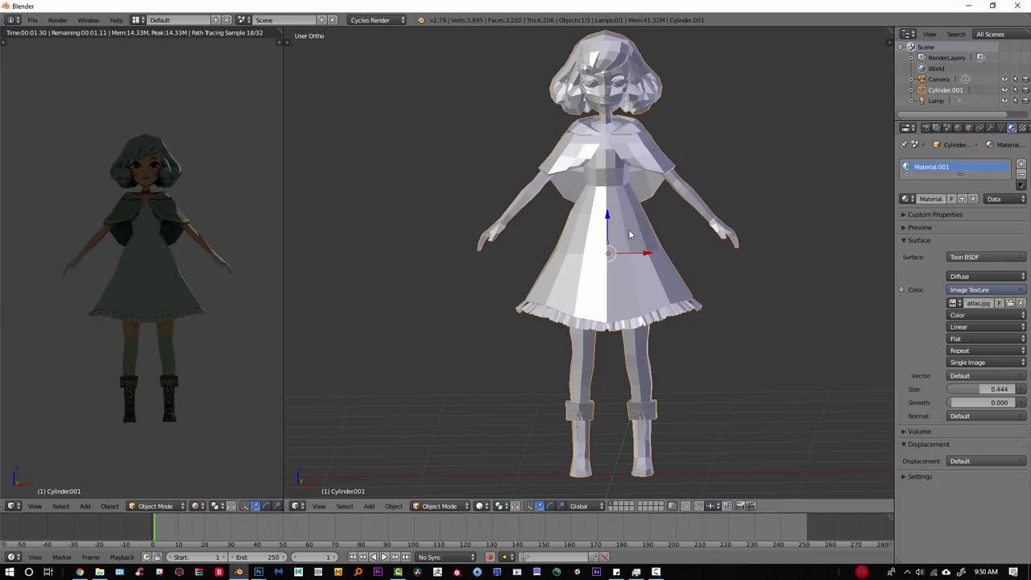
- Replace the character's existing material with a new one that uses the Toon BSDF surface shader
key(KP_1)
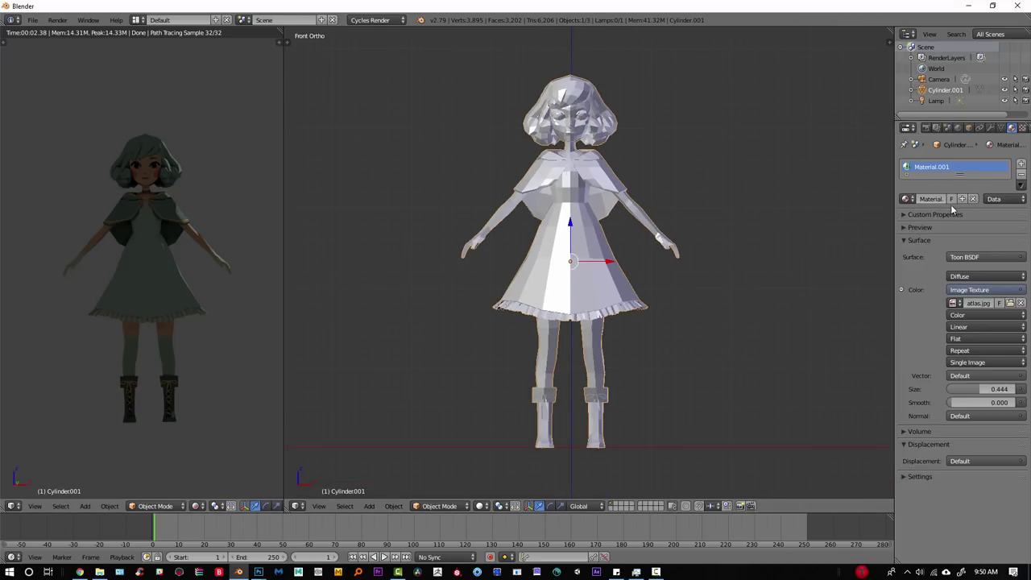
click(1021, 165)
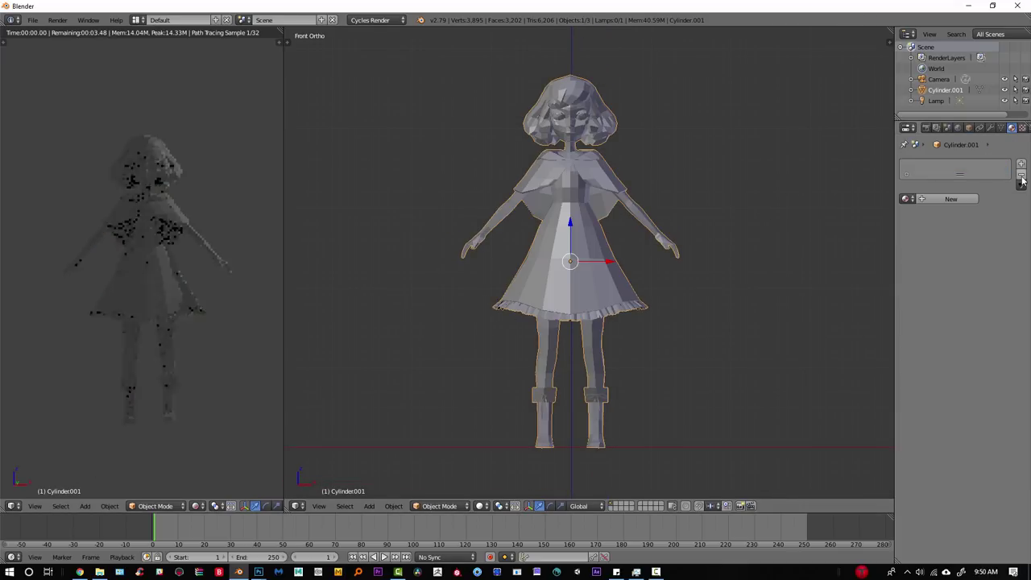
click(947, 198)
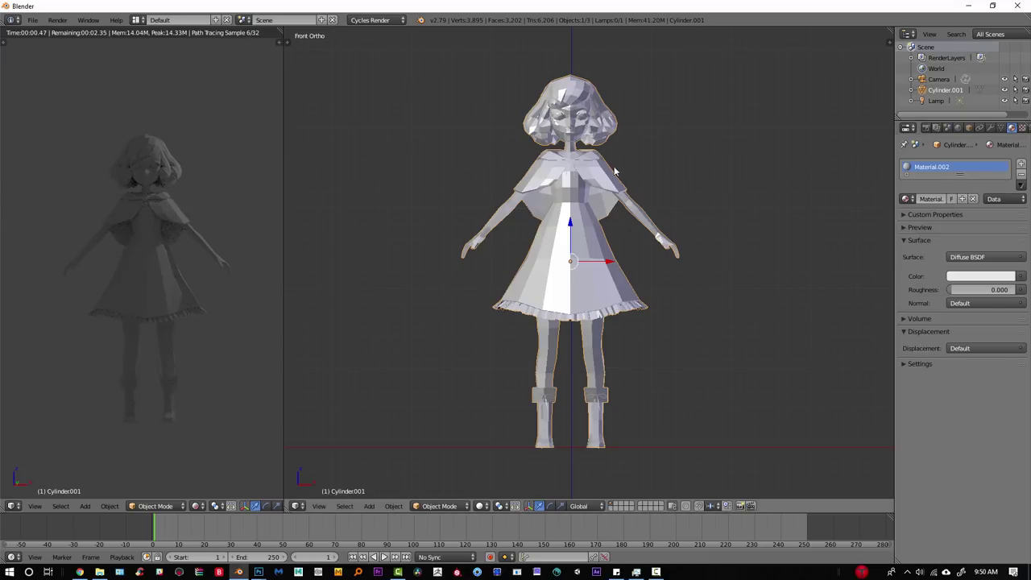
click(981, 258)
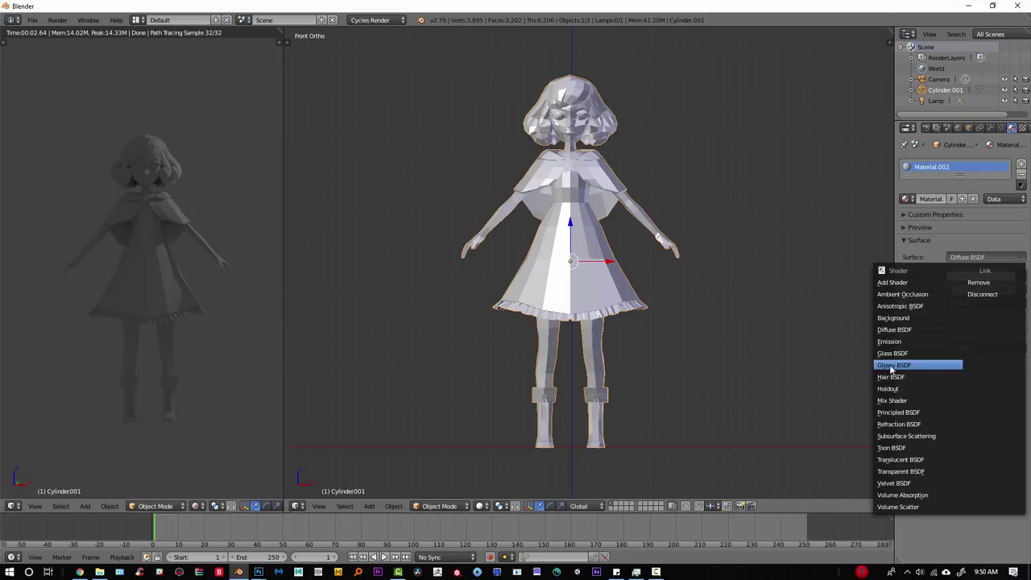
click(892, 448)
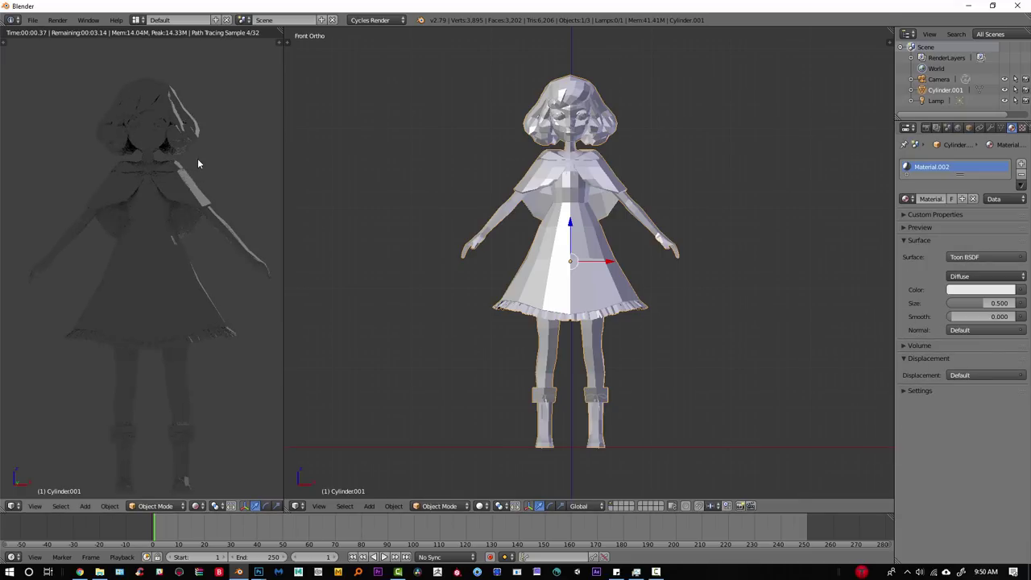
scroll(199, 161, up, 3)
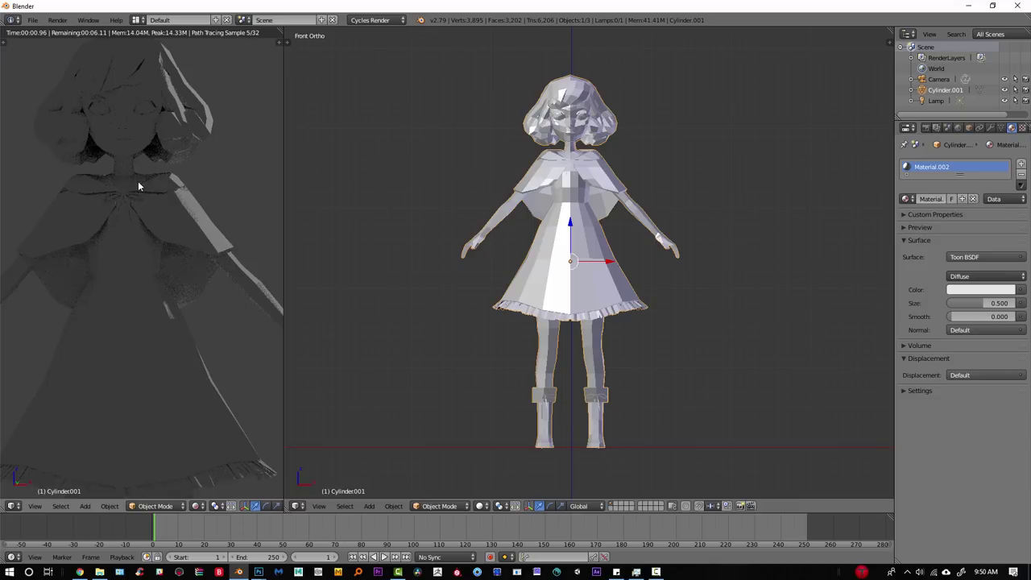
scroll(139, 186, down, 4)
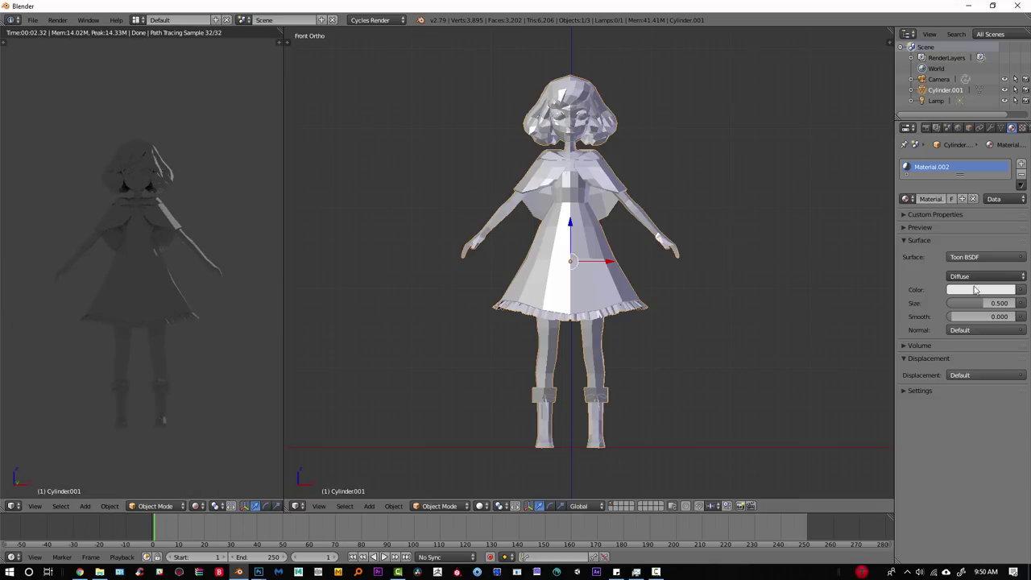
- Drive the toon material's color with an Image Texture using atlas.jpg from the villager rotate folder
click(1021, 290)
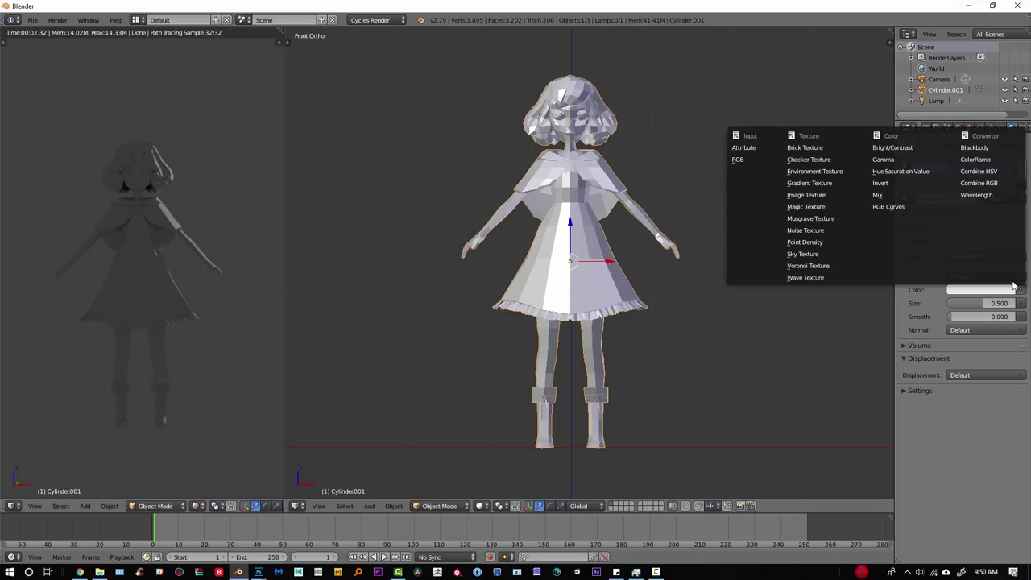
click(806, 195)
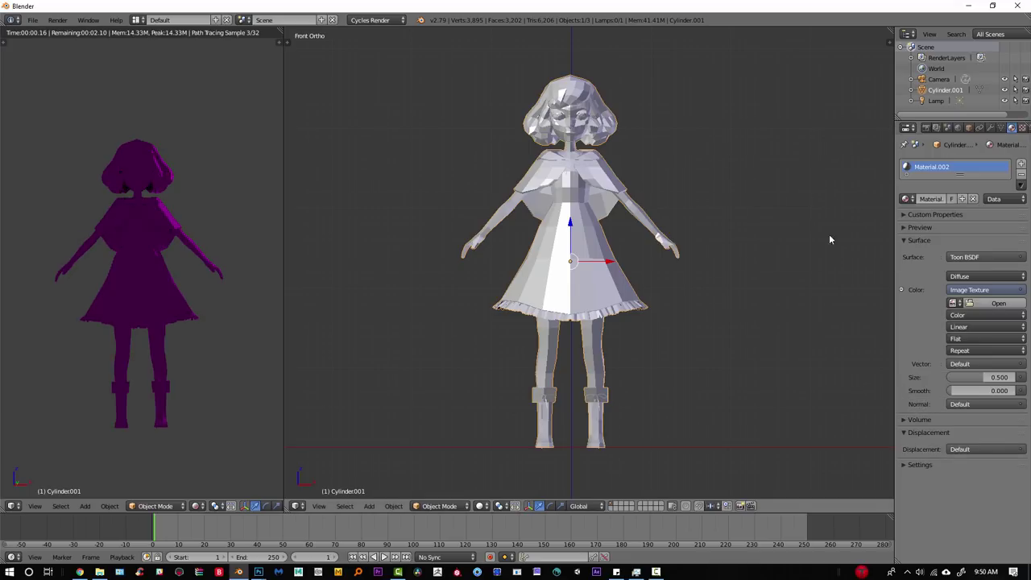
click(978, 304)
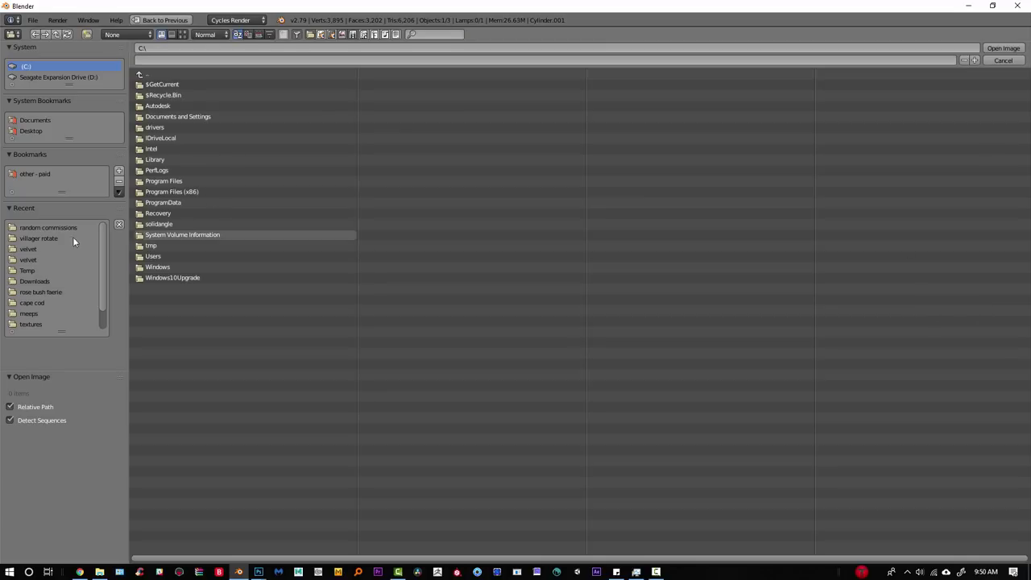
click(45, 238)
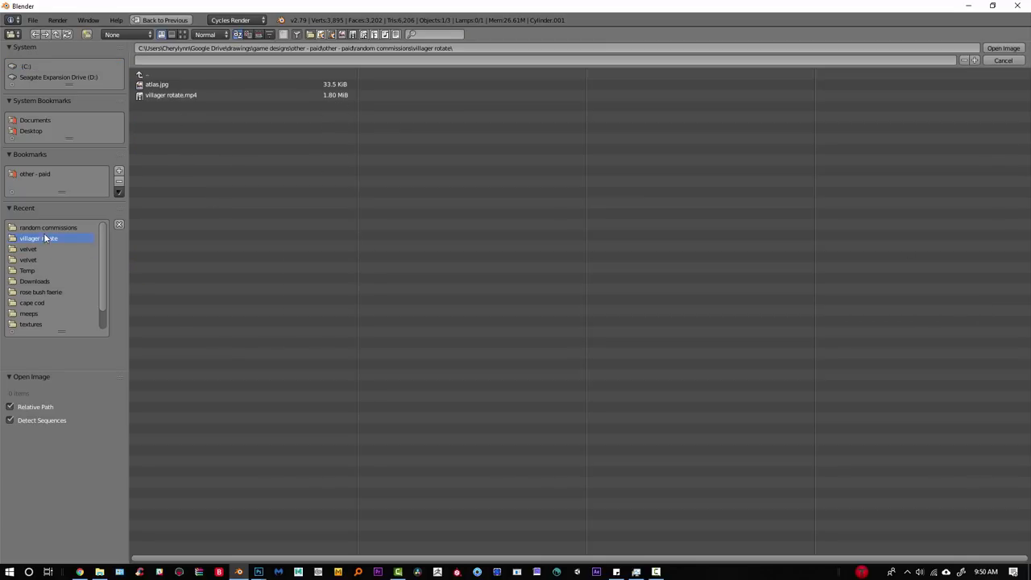
double_click(177, 84)
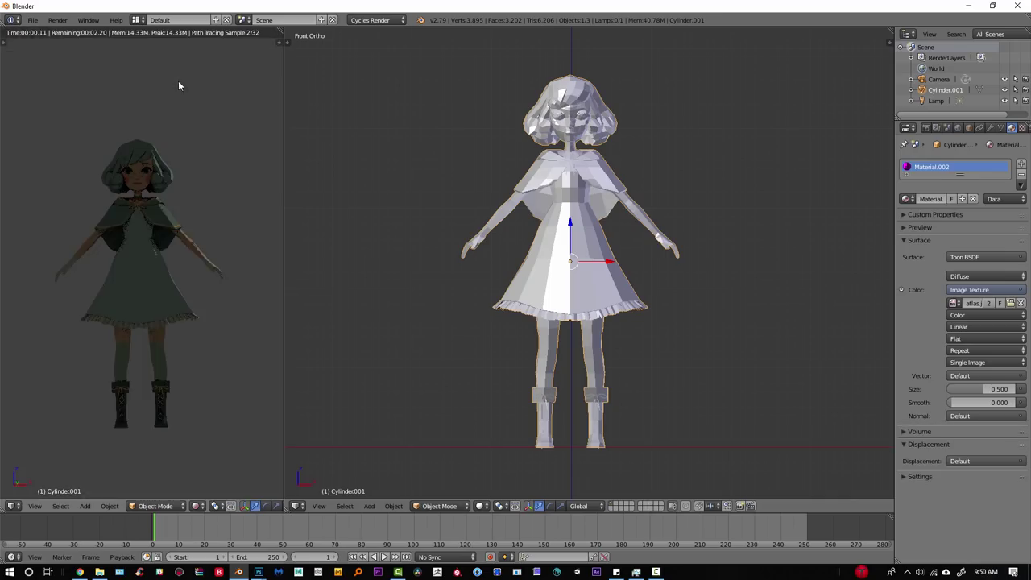
- Split off a UV/Image Editor beneath the rendered view and display atlas.jpg in it to examine its color swatches
drag(6, 499, 16, 321)
click(13, 506)
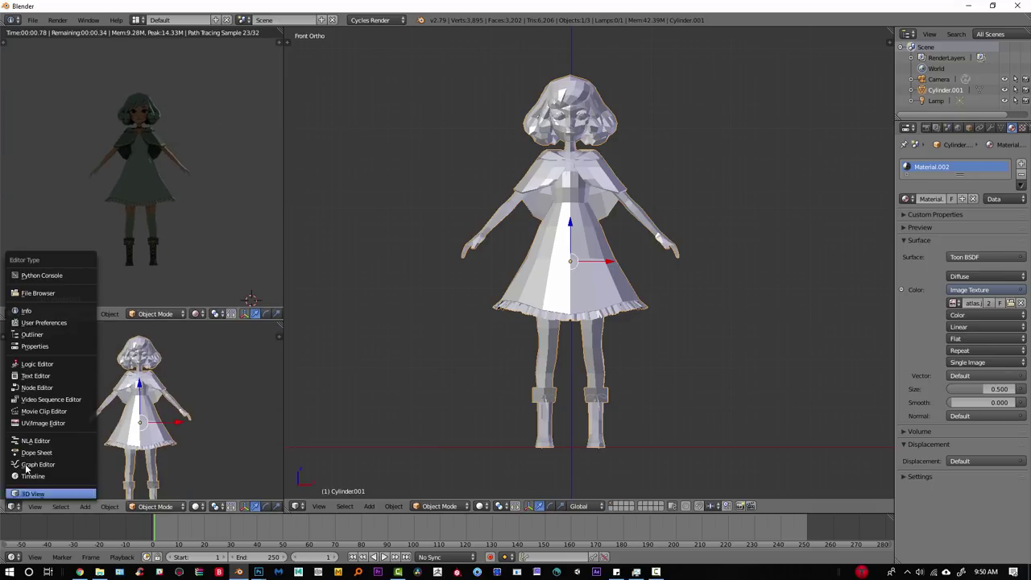
click(42, 427)
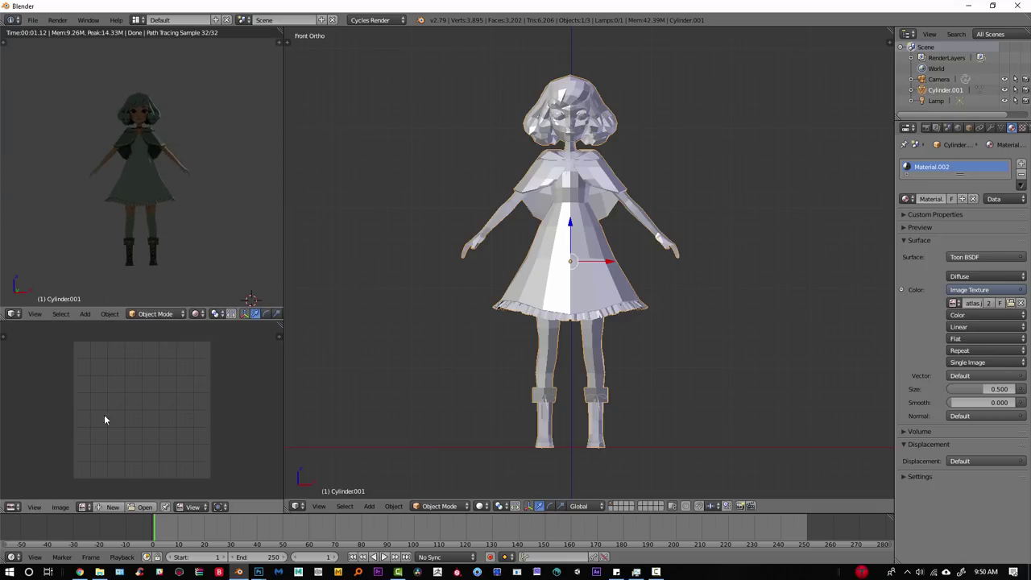
click(87, 508)
click(118, 402)
scroll(120, 398, down, 3)
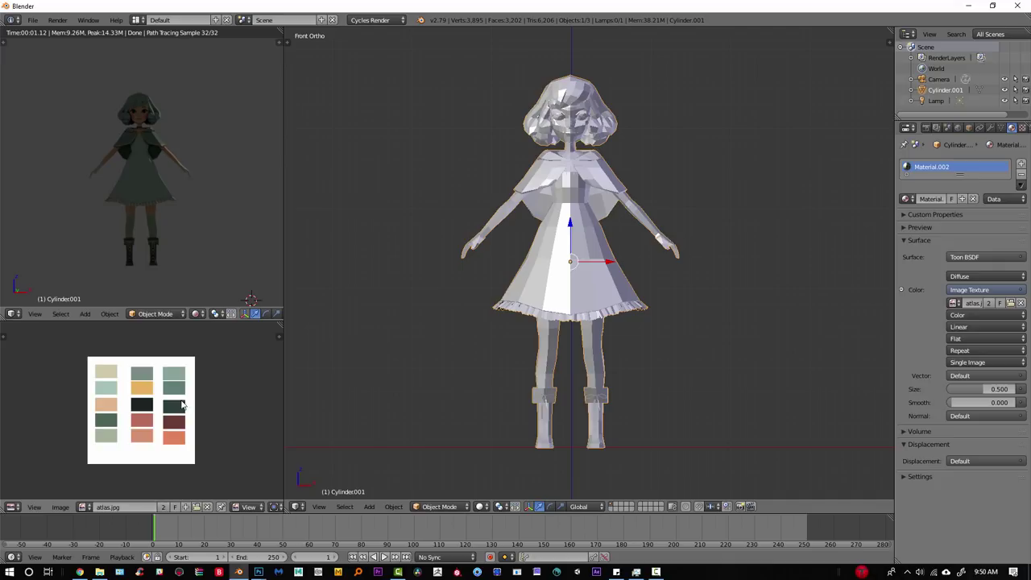
scroll(120, 398, up, 3)
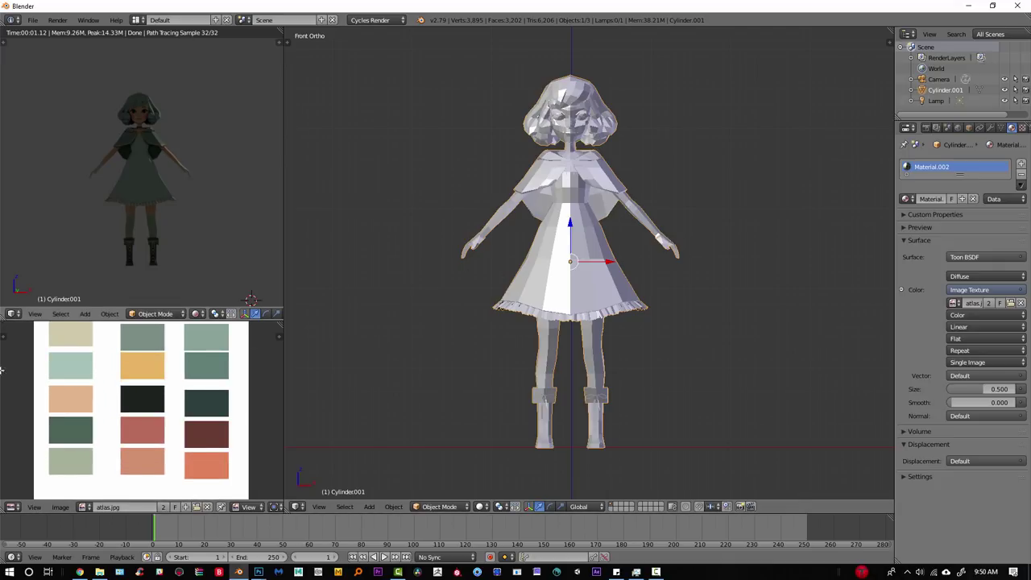
- Merge the image editor area back into the rendered view so that the render fills the full height
drag(1, 371, 4, 425)
scroll(83, 335, up, 3)
scroll(84, 335, down, 2)
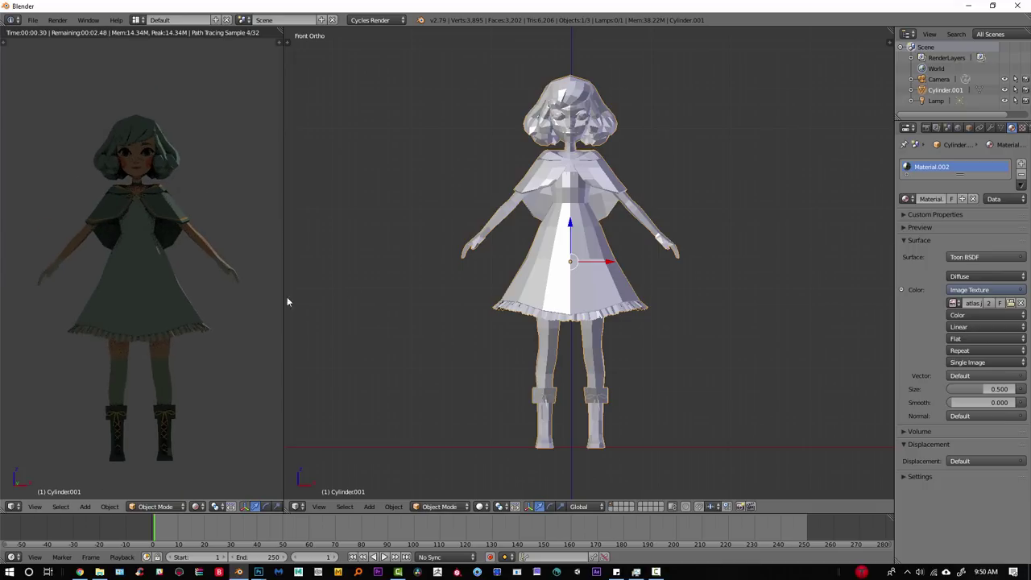
double_click(935, 166)
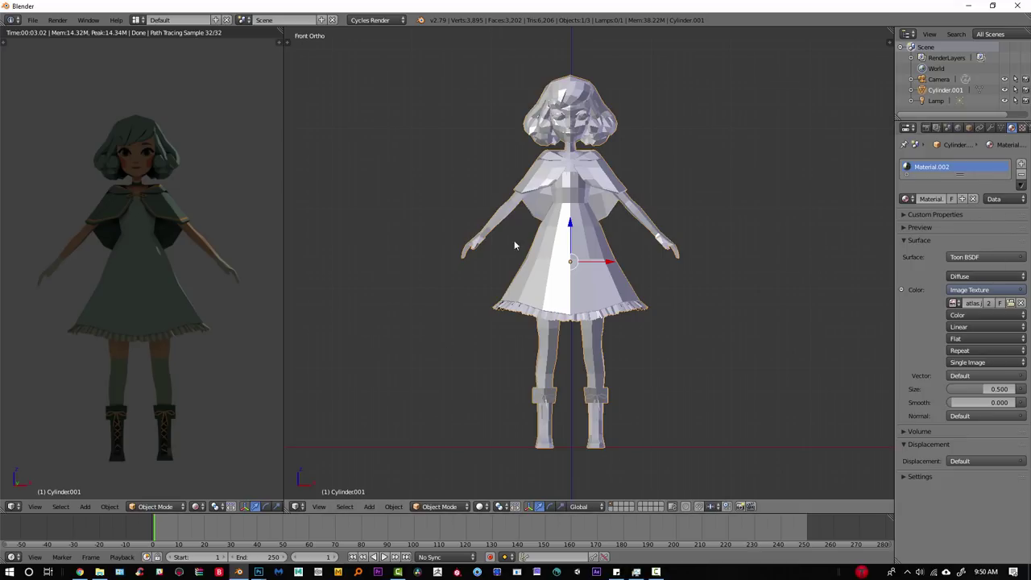
- Delete the existing Lamp object from the scene
scroll(657, 314, down, 3)
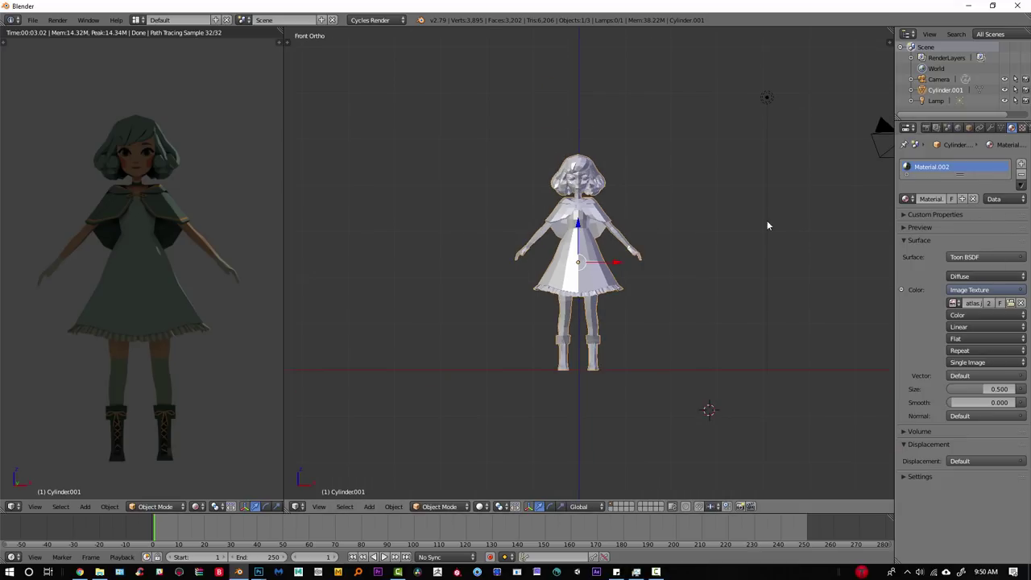
click(927, 102)
key(x)
click(708, 115)
- Add a new Point lamp to the scene
key(shift+a)
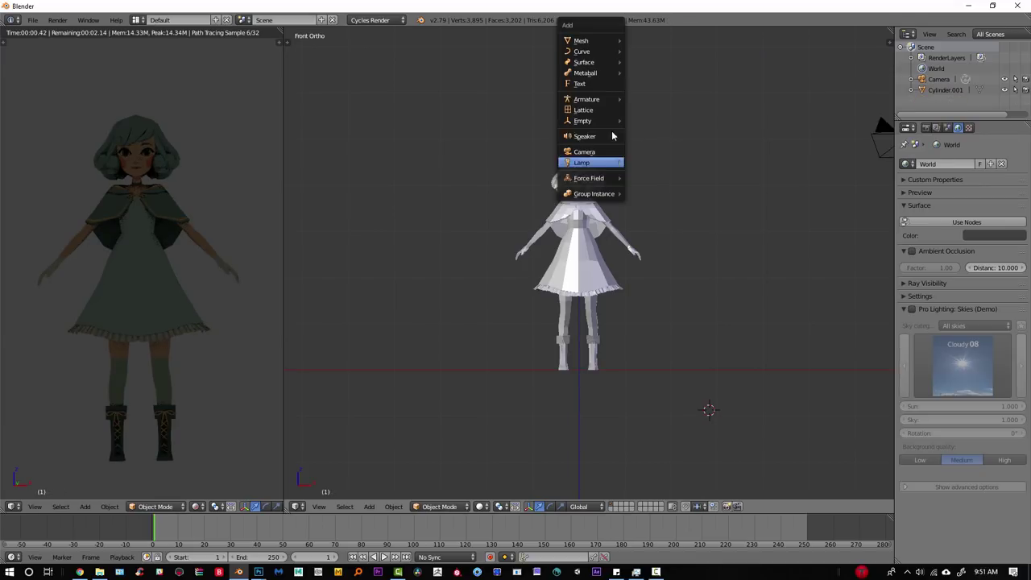
key(shift+a)
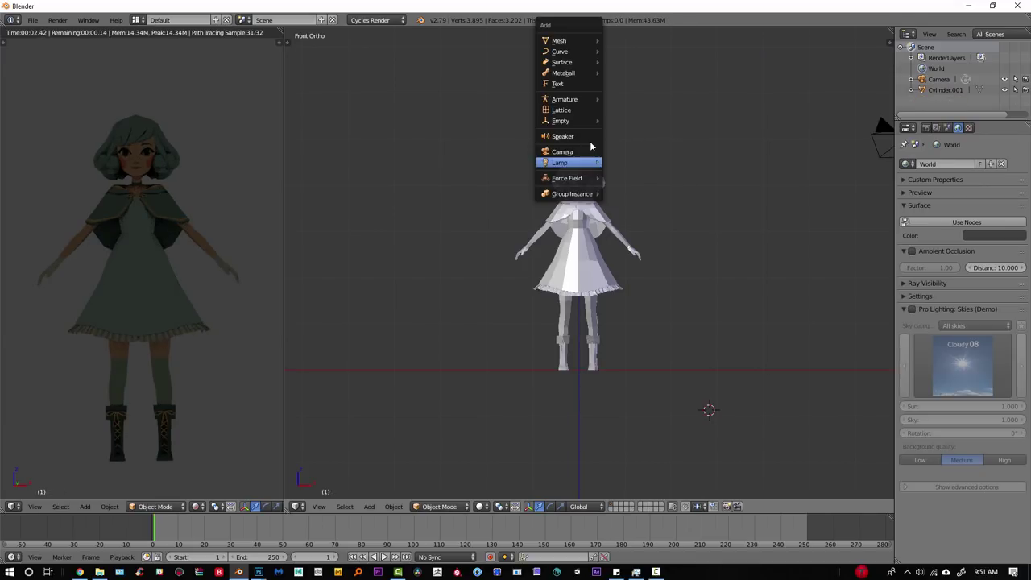
mouse_move(574, 168)
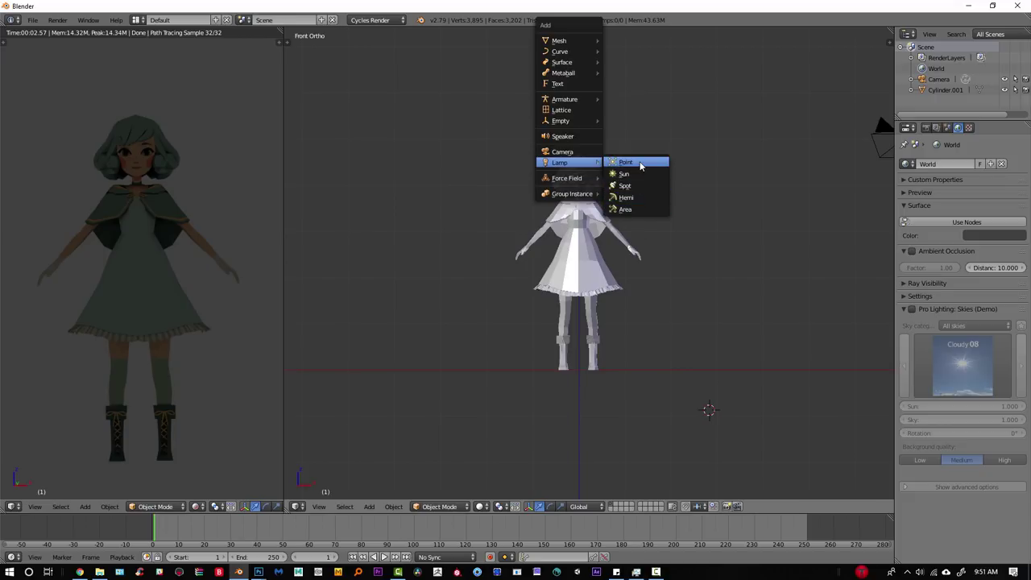
click(626, 162)
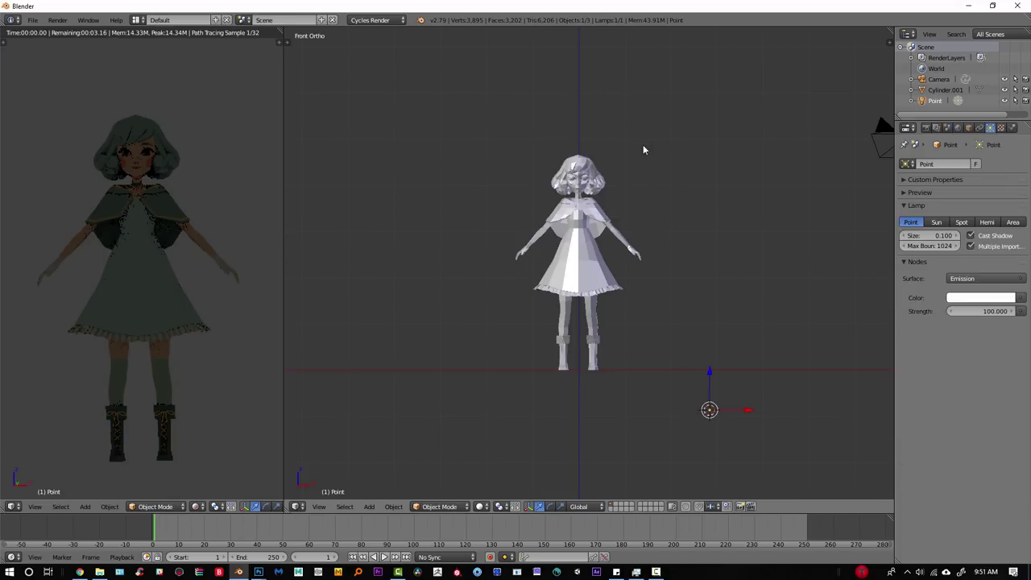
- Move the Point lamp toward the character and raise it along Z to about upper-chest height
middle_drag(642, 144, 693, 395)
key(g)
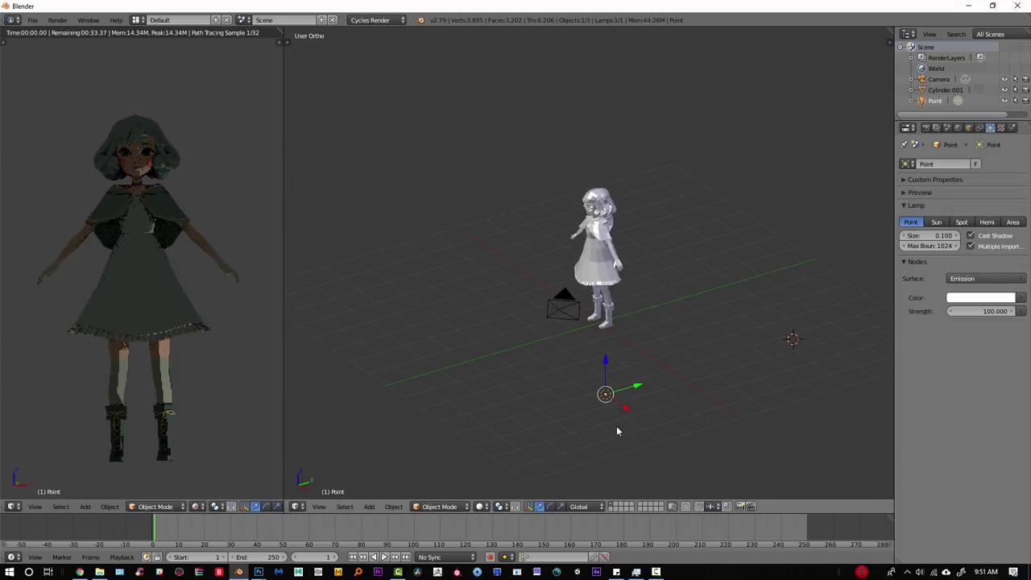
key(x)
click(572, 354)
middle_drag(572, 355, 611, 261)
drag(570, 238, 621, 256)
scroll(636, 215, up, 4)
scroll(636, 219, up, 2)
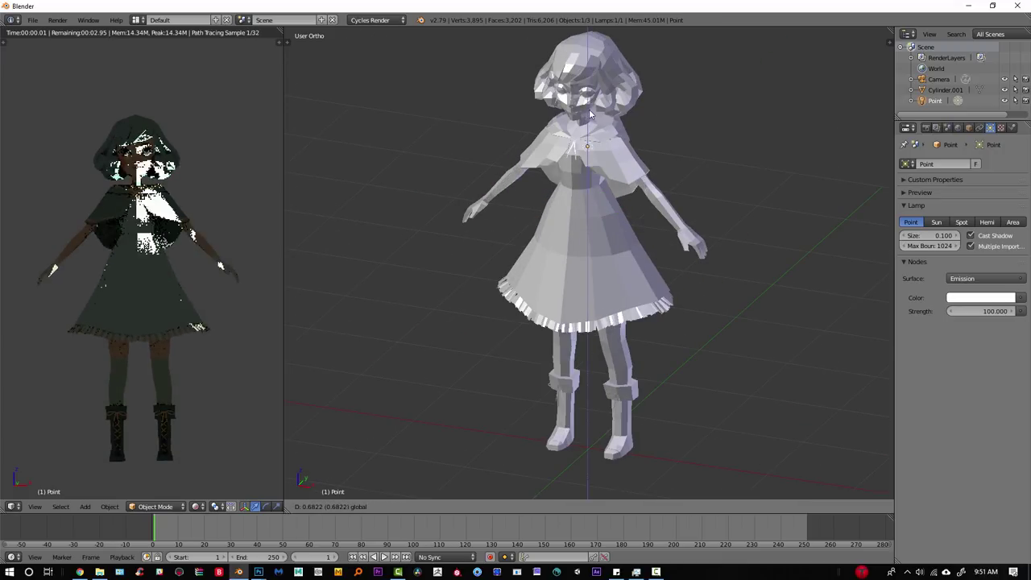
scroll(636, 220, up, 3)
scroll(197, 251, up, 8)
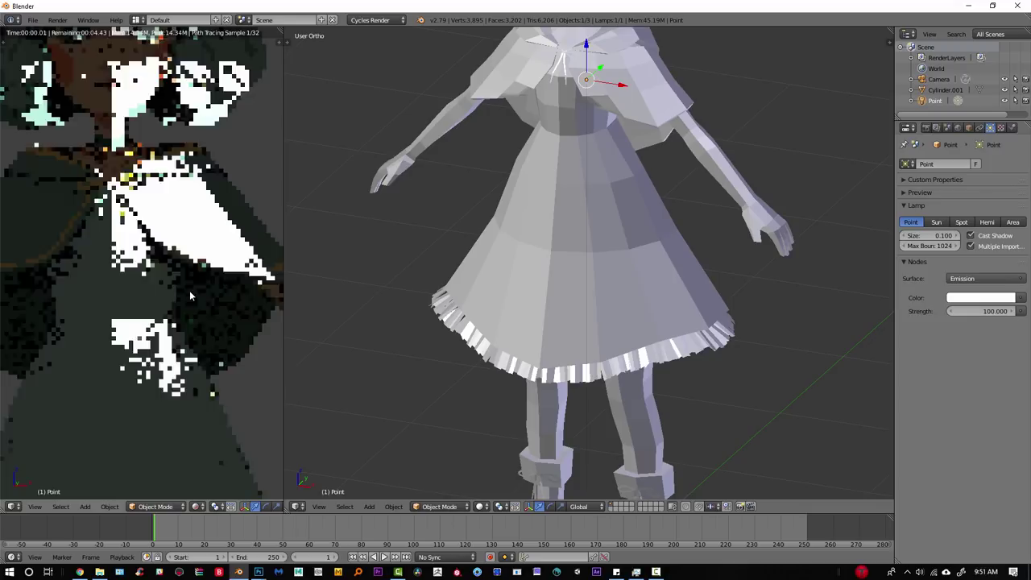
- Move the Point lamp along Y farther out in front of the character and return to the front view
scroll(522, 86, down, 1)
scroll(522, 86, down, 5)
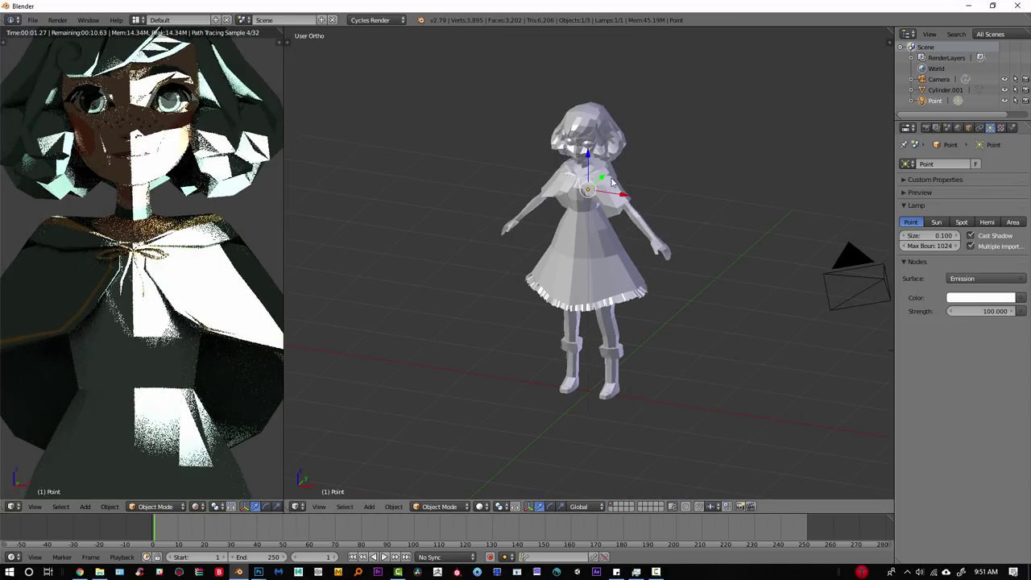
key(g)
key(y)
click(547, 183)
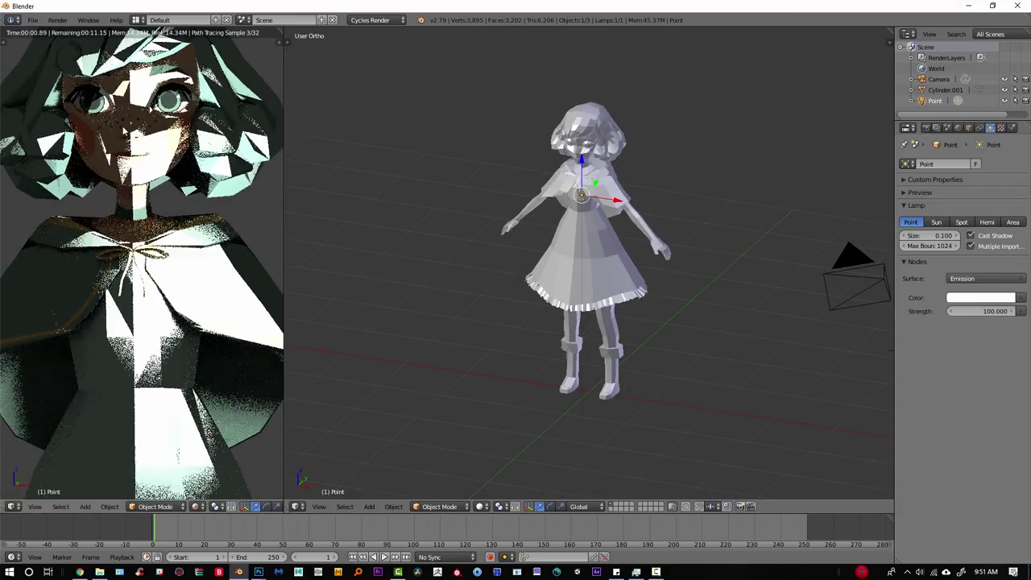
middle_drag(525, 162, 657, 224)
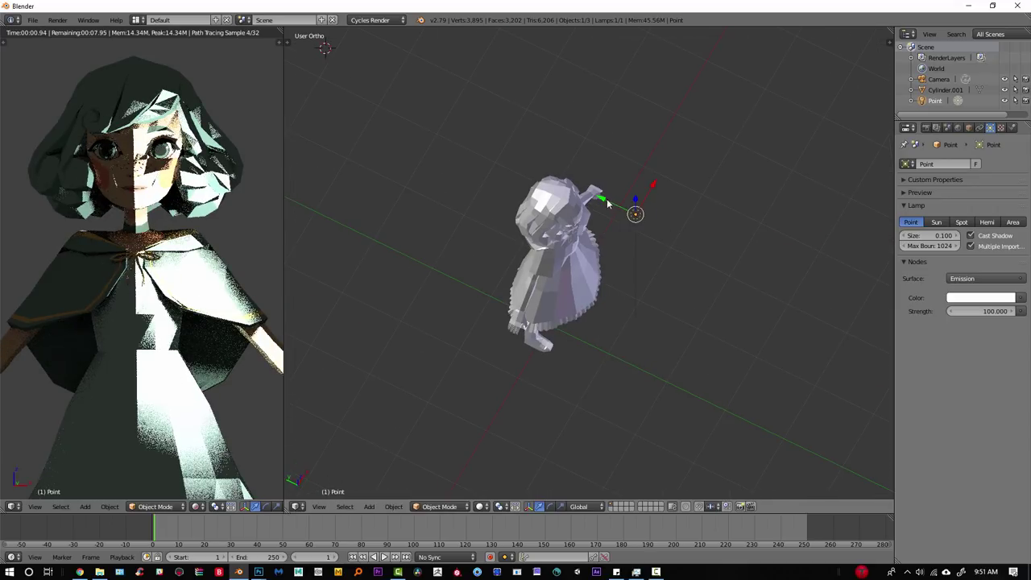
key(g)
key(y)
drag(668, 234, 665, 232)
middle_drag(666, 232, 634, 232)
key(KP_1)
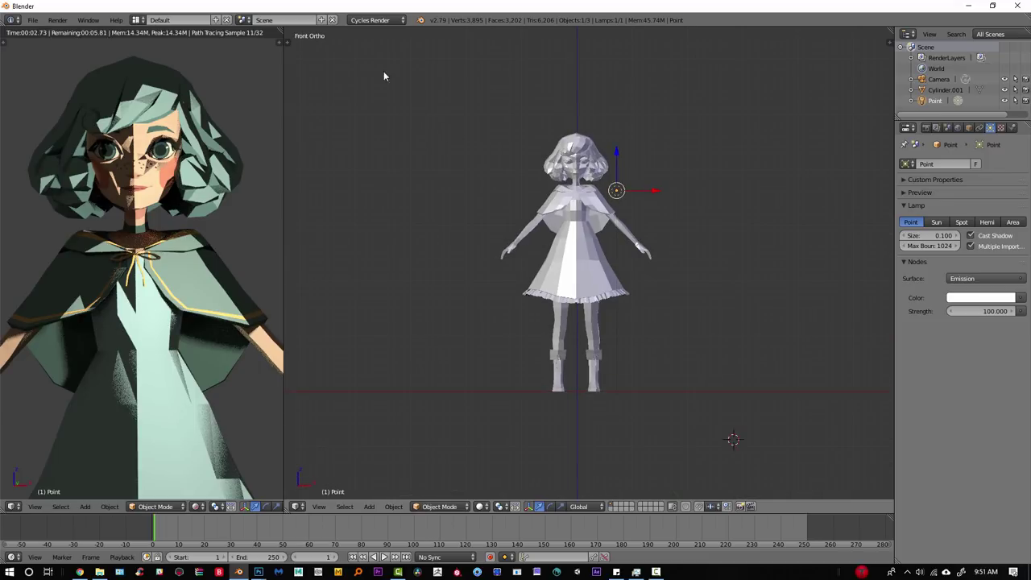
- Select the Cylinder.001 character, select its whole mesh in Edit Mode and set its faces to smooth shading
key(t)
right_click(586, 257)
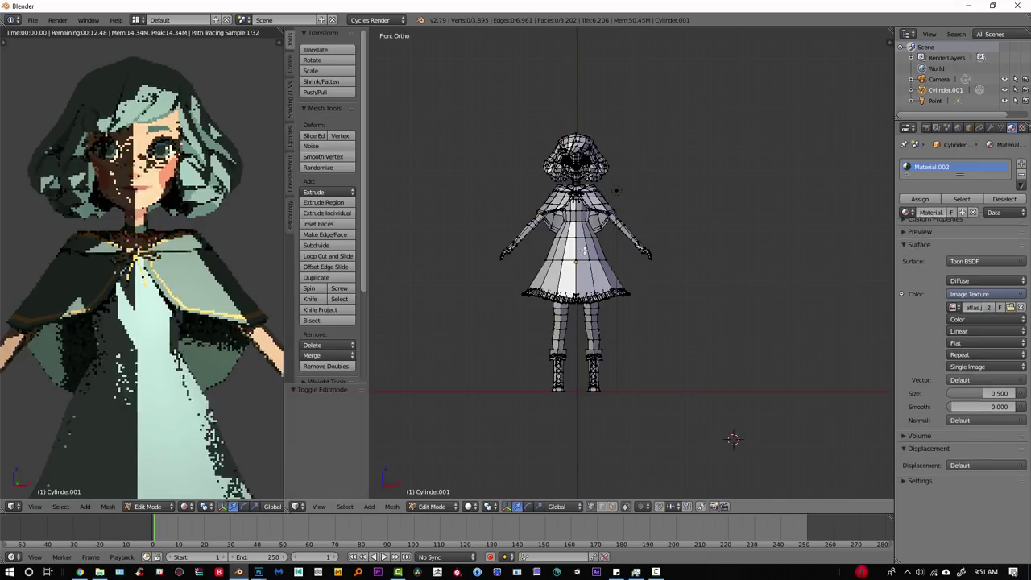
key(Tab)
key(a)
key(a)
key(a)
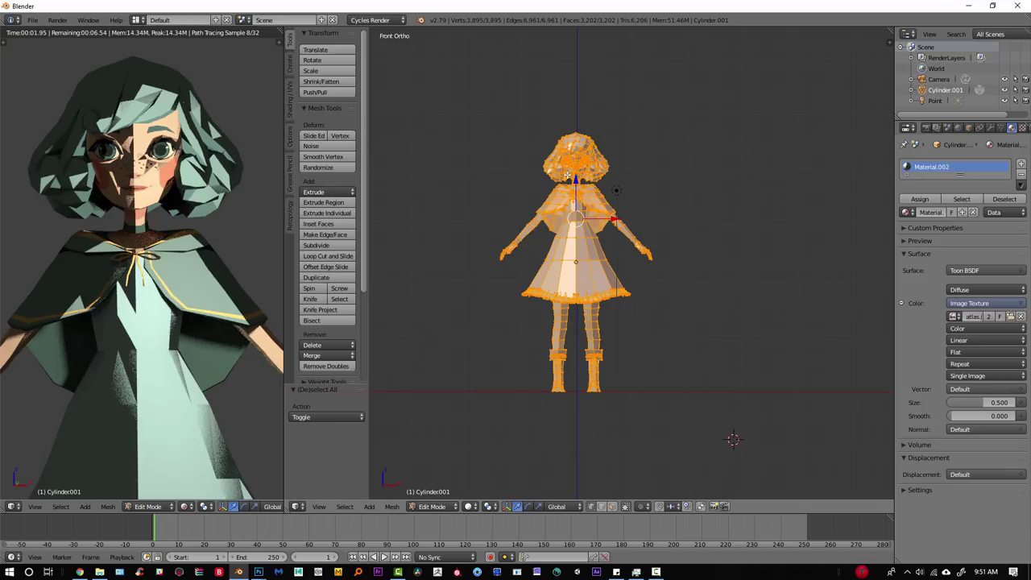
click(290, 96)
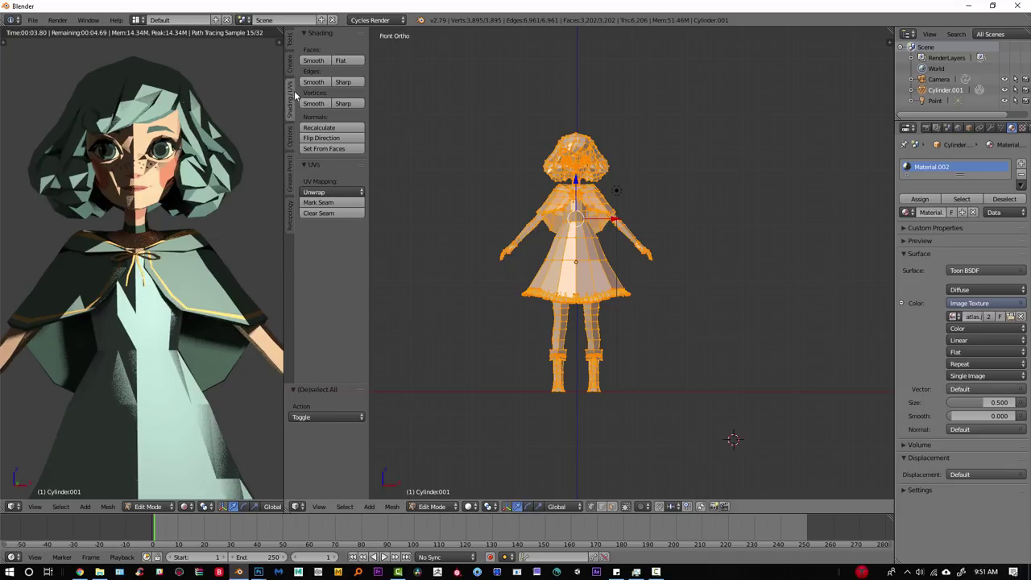
click(314, 60)
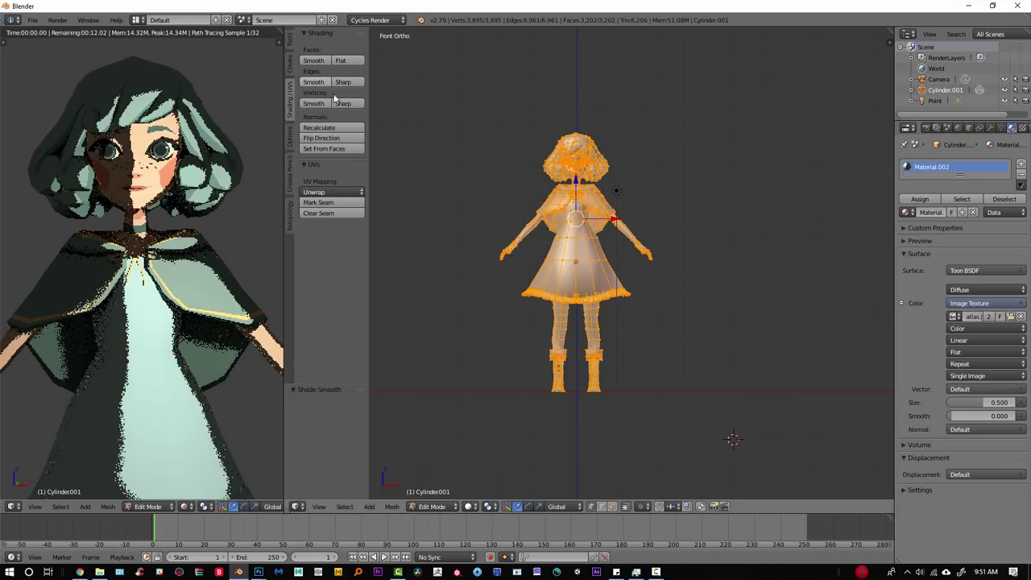
- Switch the character's faces to flat shading and back to smooth to compare the rendered look
scroll(647, 307, up, 8)
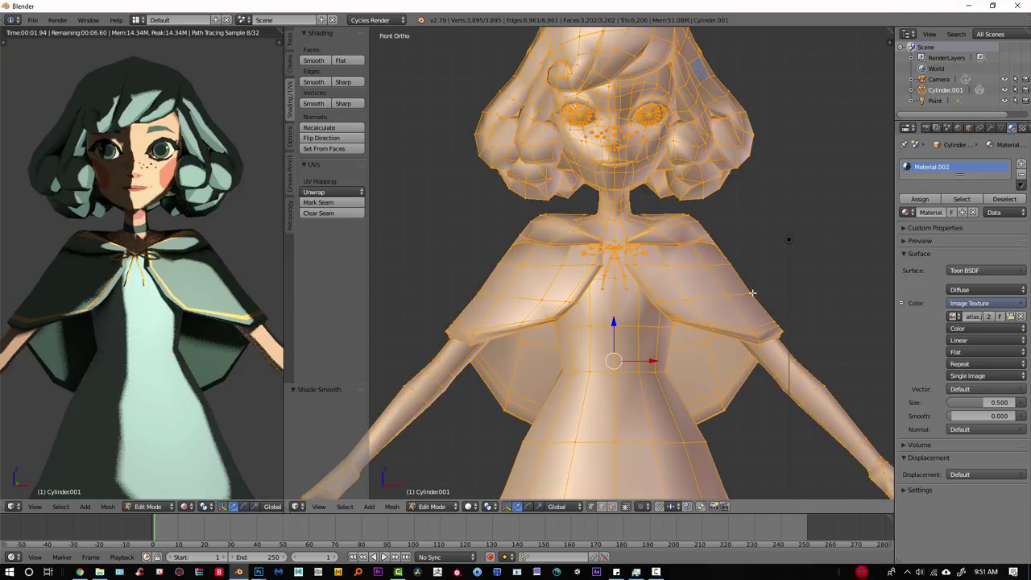
middle_drag(752, 292, 534, 267)
scroll(536, 260, down, 4)
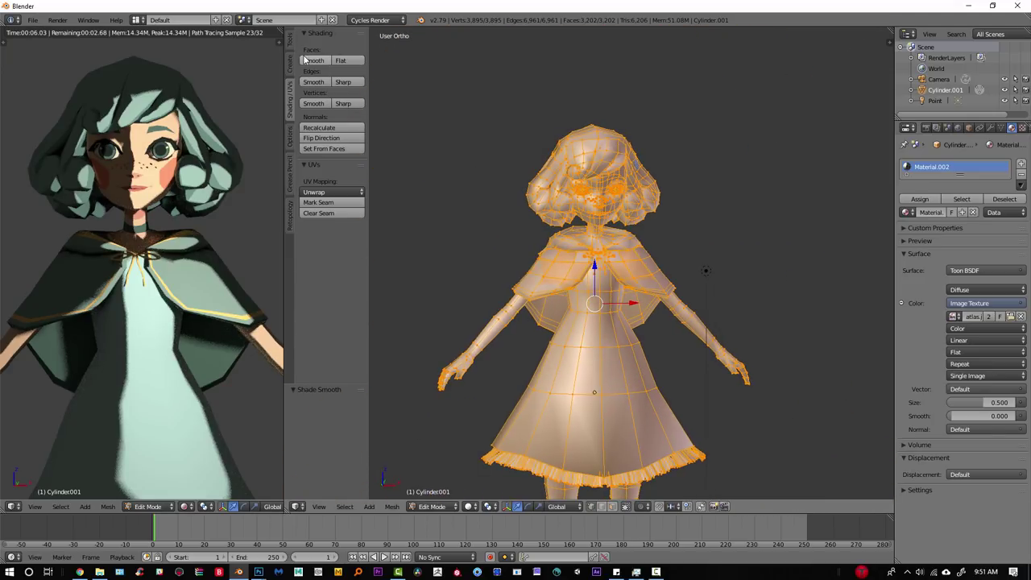
scroll(630, 183, up, 2)
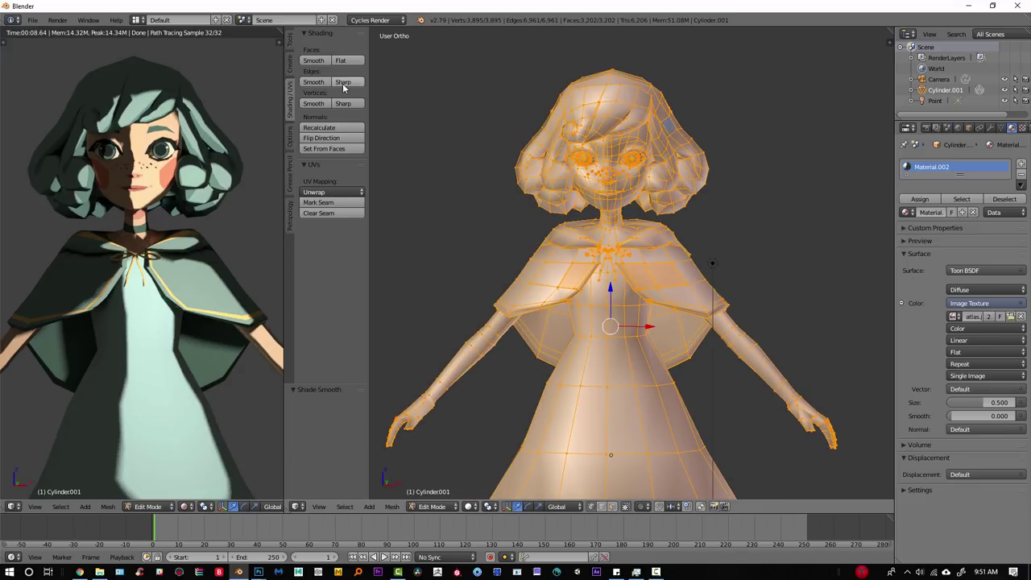
click(341, 61)
click(314, 60)
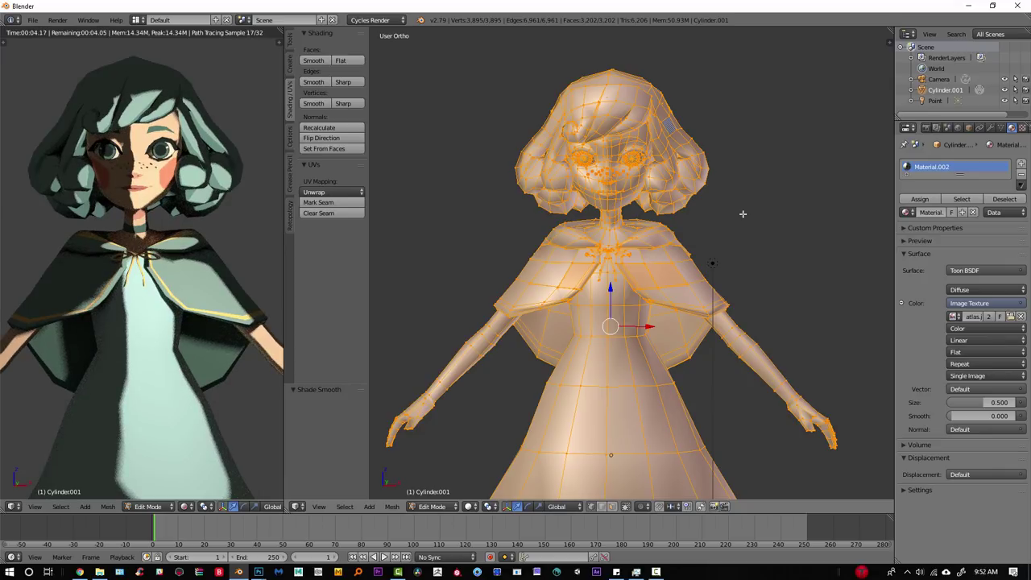
- Return the main viewport to the front view and show the World settings
scroll(740, 213, down, 2)
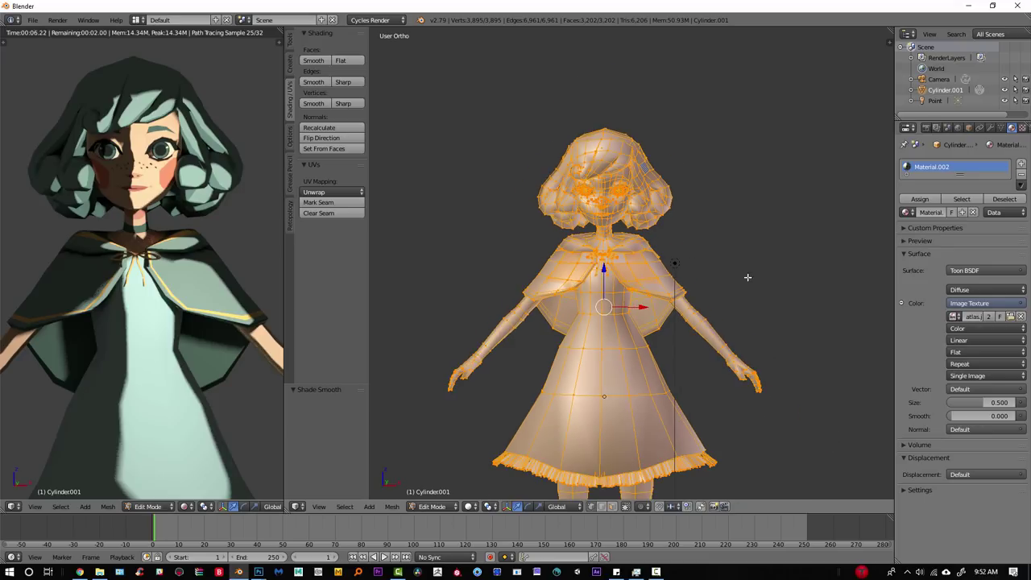
scroll(197, 285, down, 3)
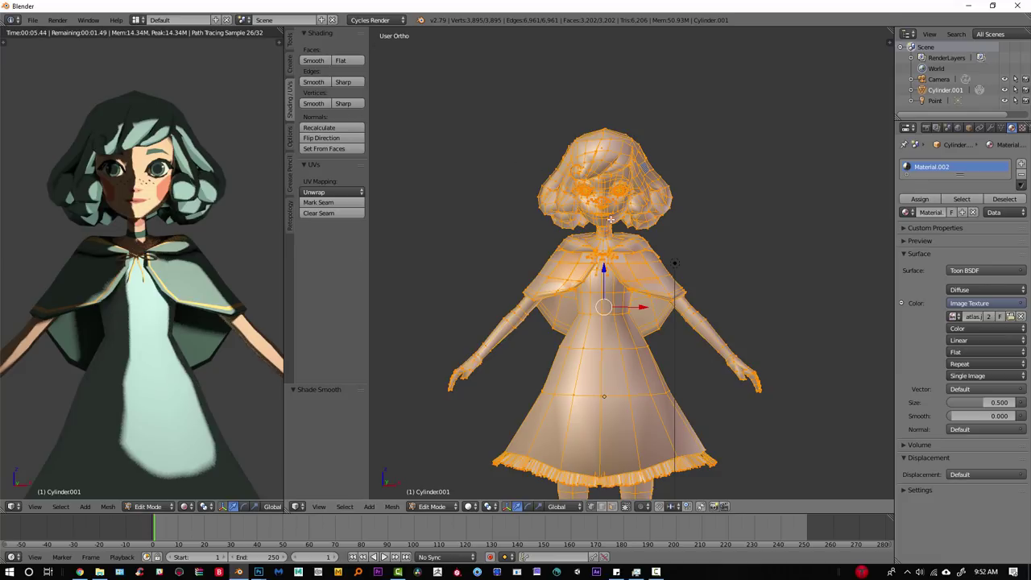
scroll(610, 219, down, 3)
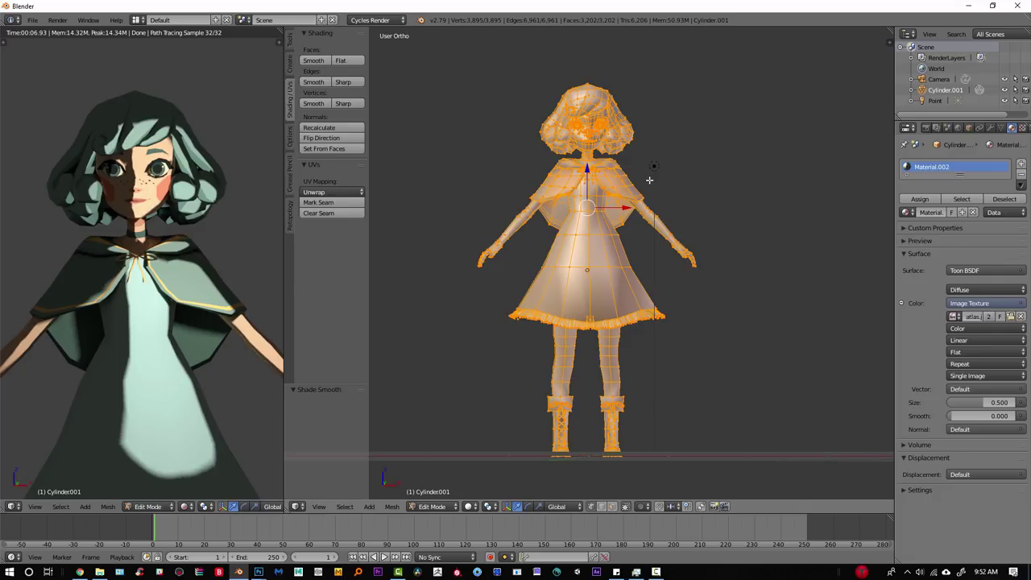
key(KP_1)
scroll(654, 222, up, 2)
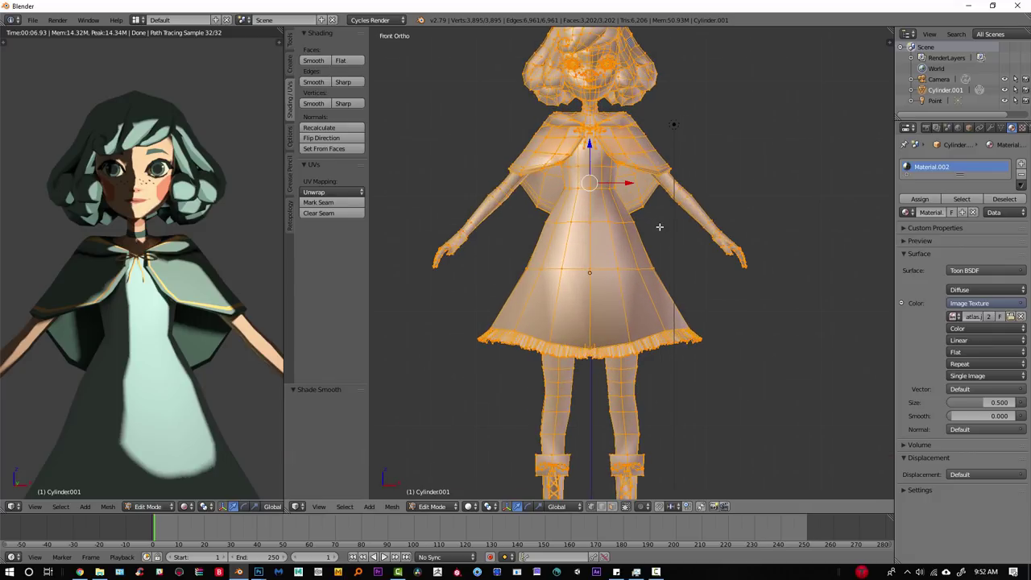
shift+middle_drag(445, 82, 442, 143)
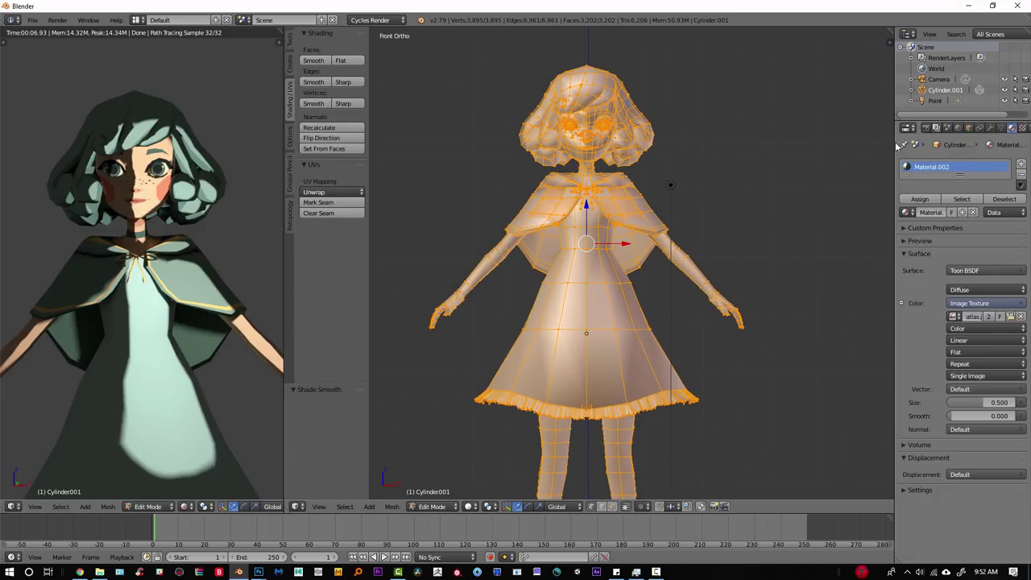
scroll(646, 180, down, 3)
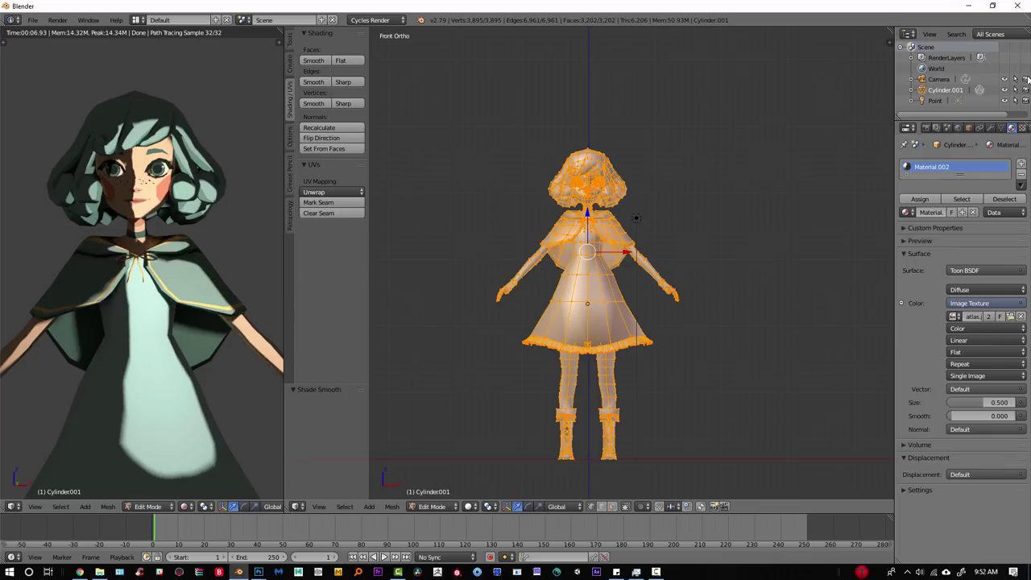
click(959, 129)
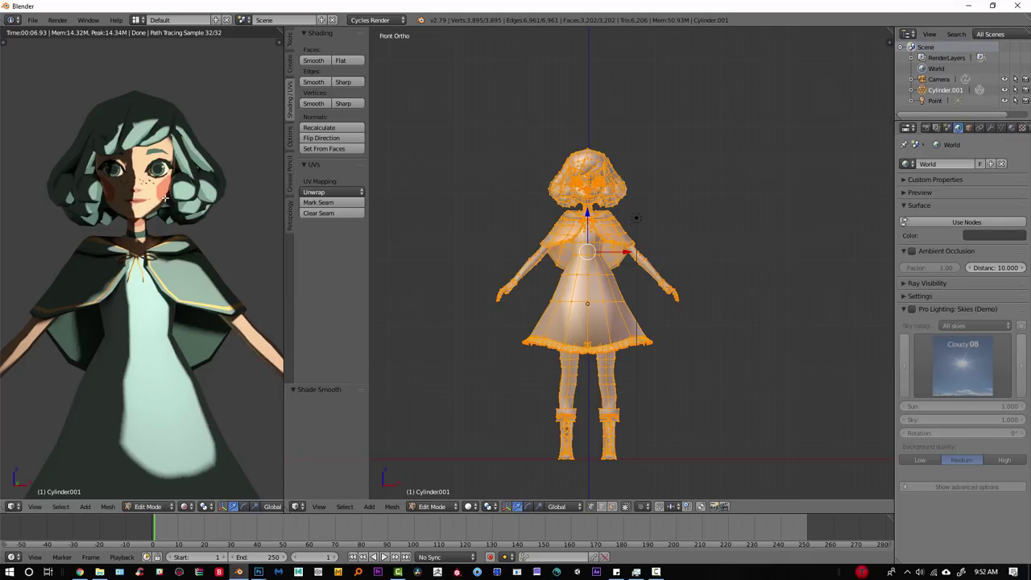
- Hide the tool shelf in the main viewport
scroll(643, 269, up, 2)
scroll(217, 236, down, 3)
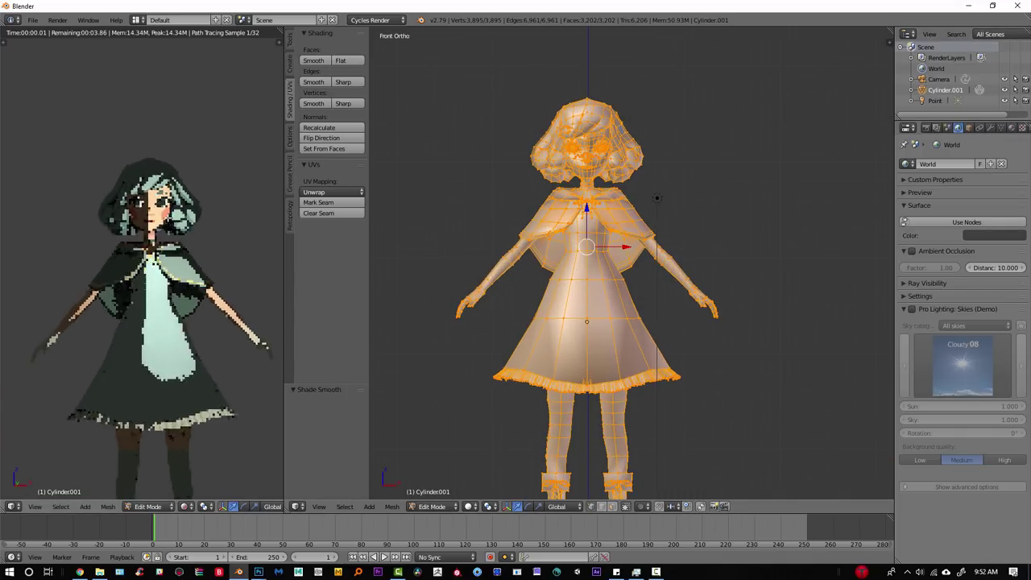
scroll(216, 236, up, 3)
key(t)
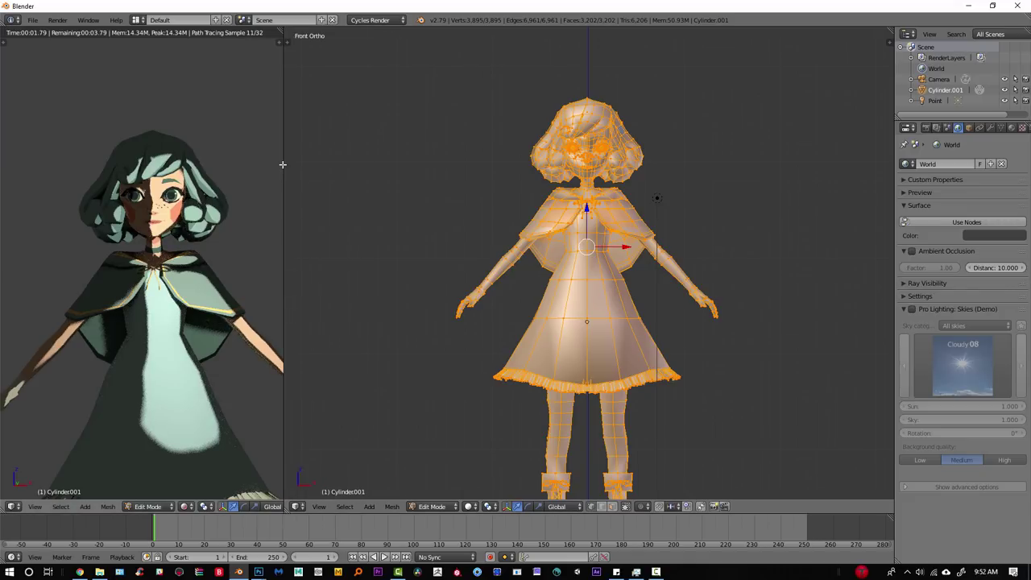
- Widen the rendered viewport, fit the whole character in it and enable nodes for the World surface
drag(285, 164, 342, 166)
scroll(253, 258, down, 3)
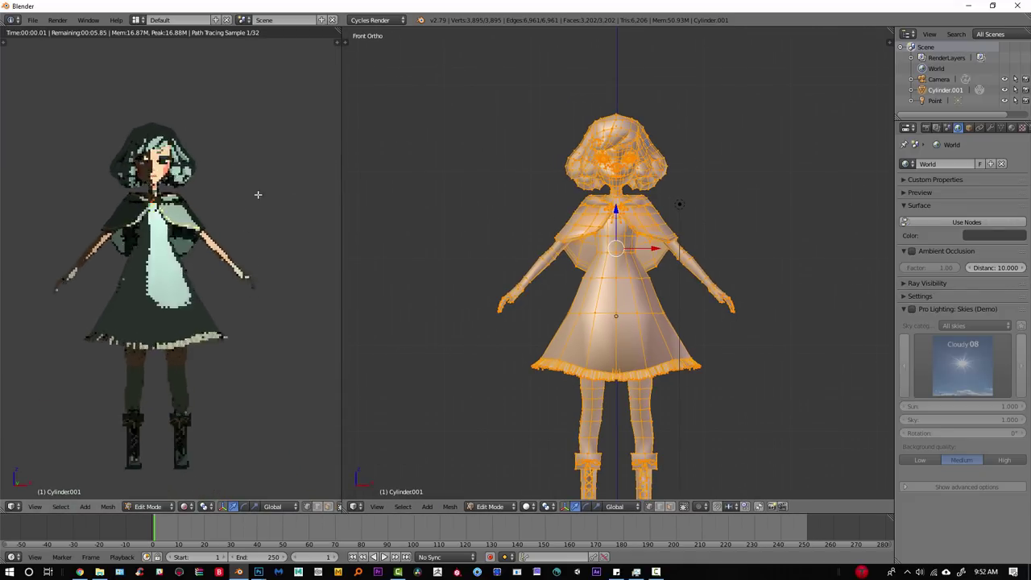
click(979, 235)
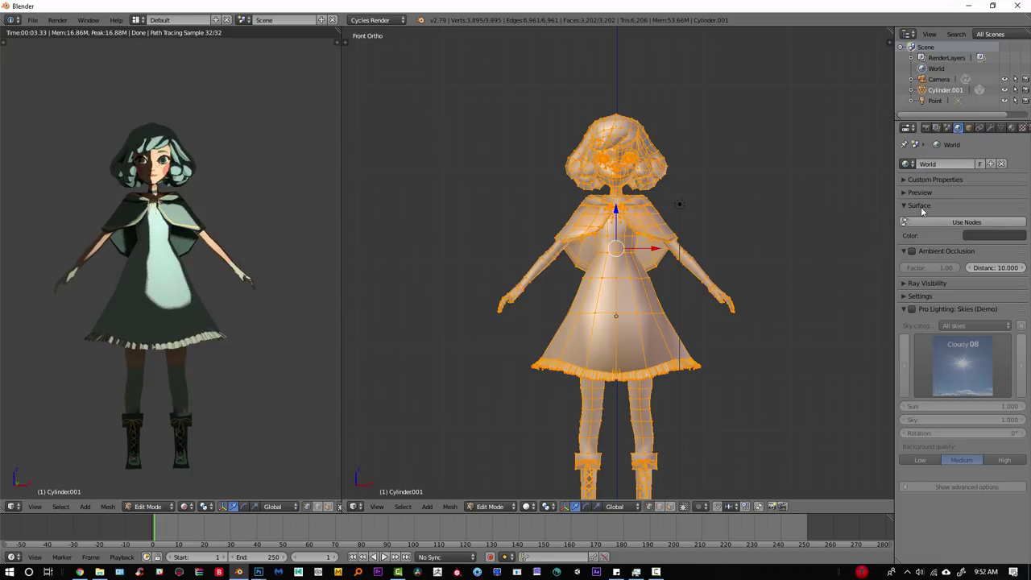
click(942, 222)
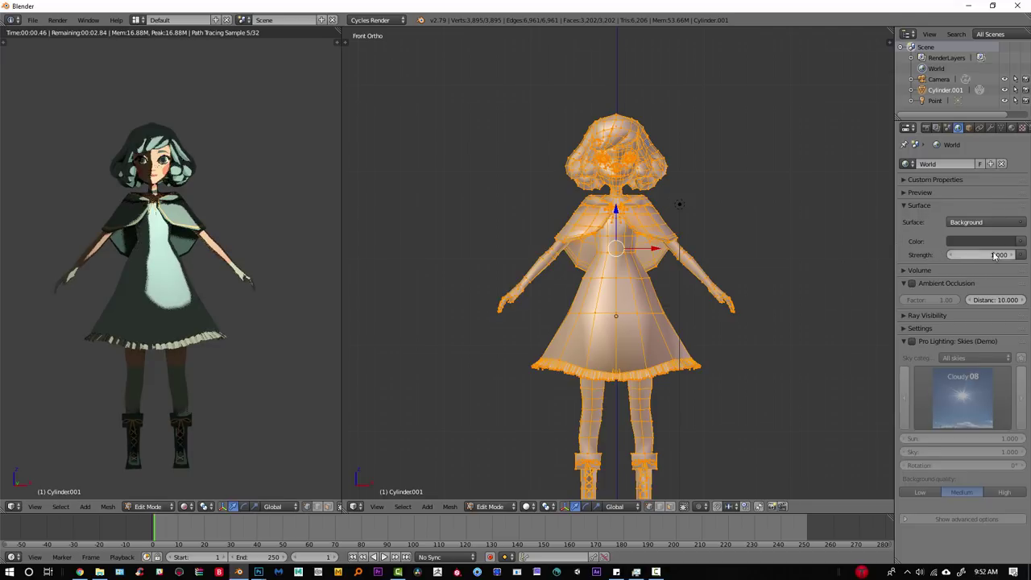
- Lighten the World background colour to a neutral grey of 0.281 and check the character's rendered shading
click(1022, 244)
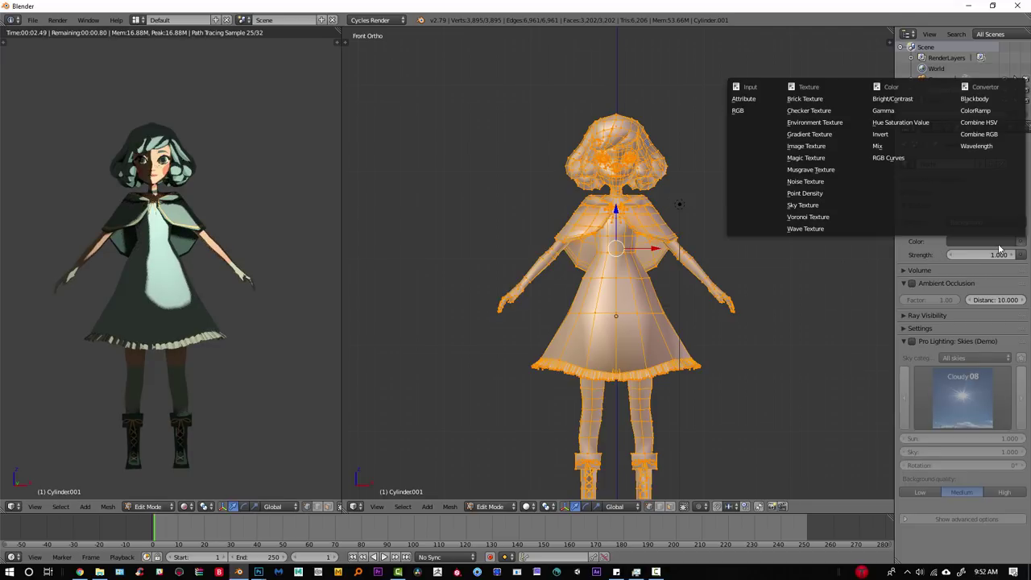
click(997, 242)
click(1009, 125)
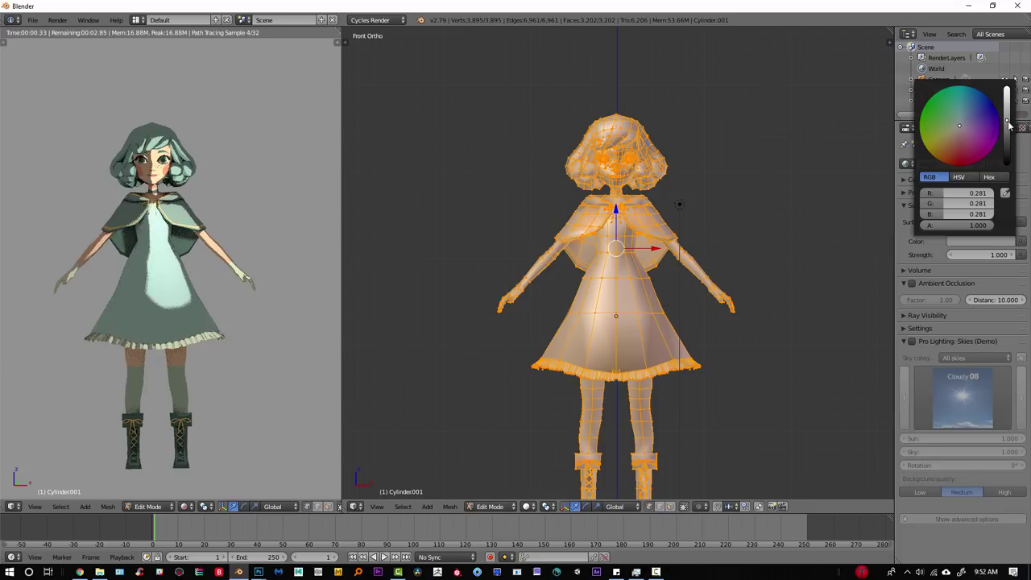
scroll(294, 163, up, 2)
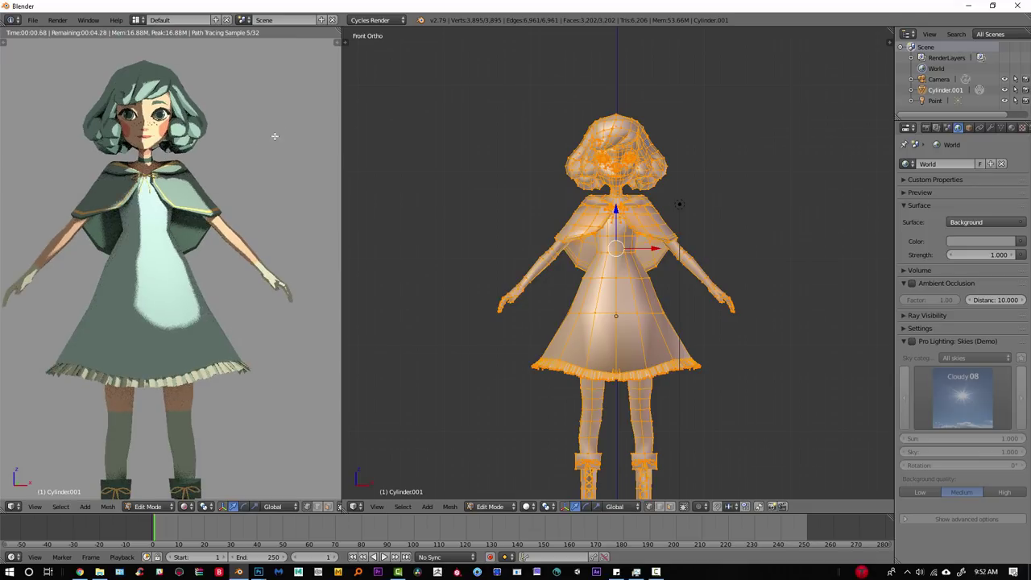
shift+middle_drag(275, 136, 288, 120)
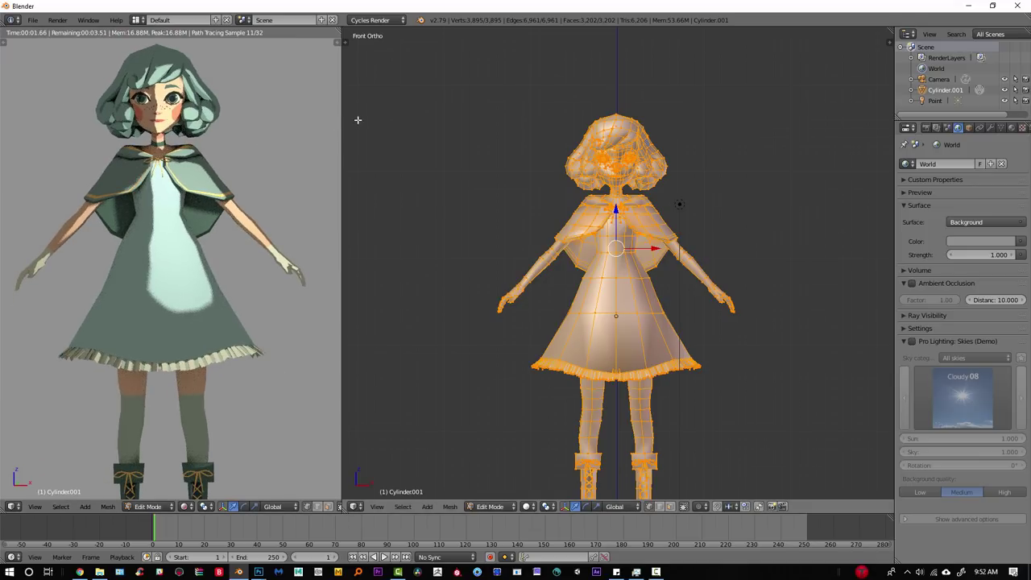
scroll(290, 121, down, 1)
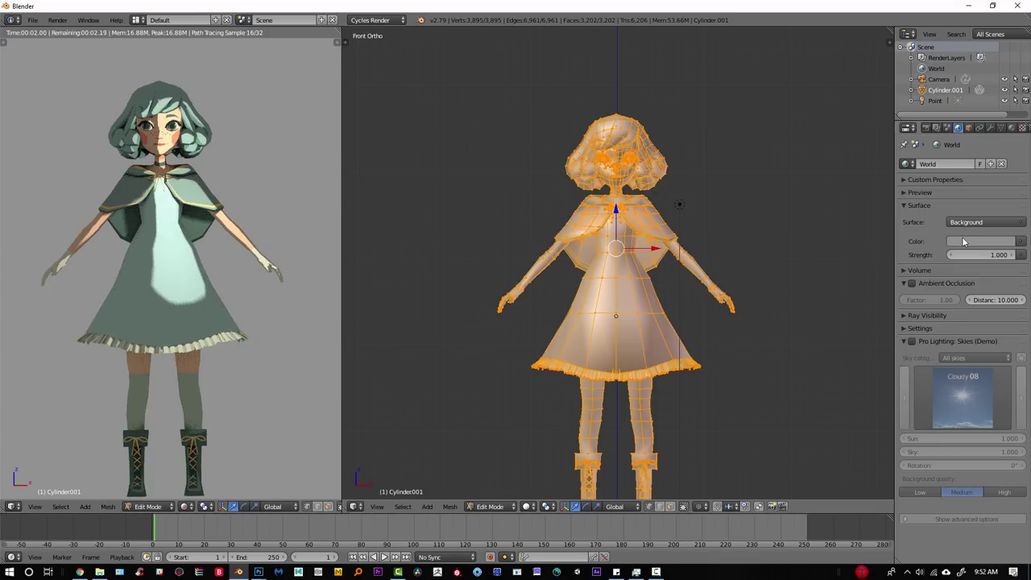
- Tint the World background colour to a muted teal of R 0.225, G 0.384, B 0.352
click(964, 241)
click(958, 123)
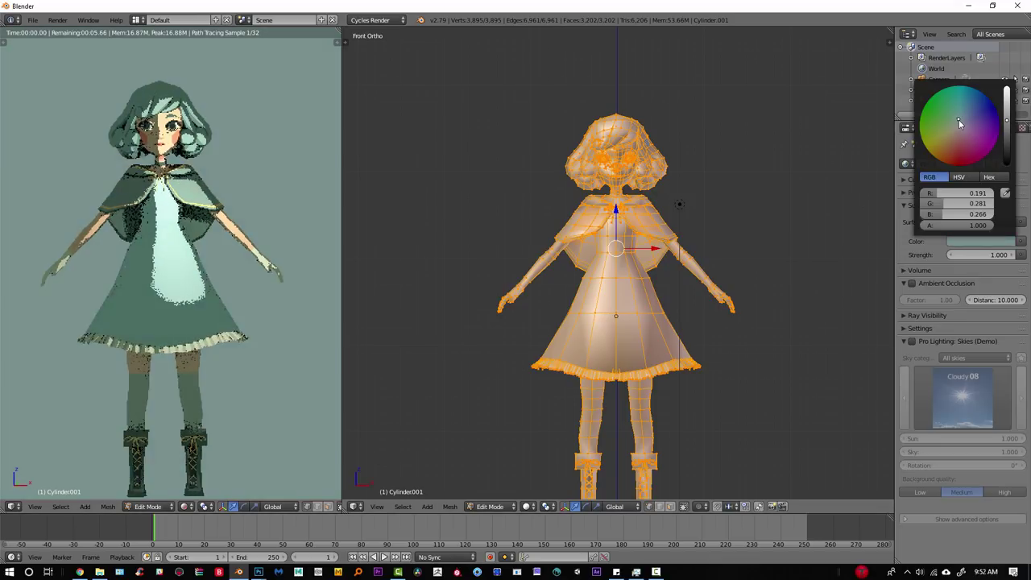
click(1007, 117)
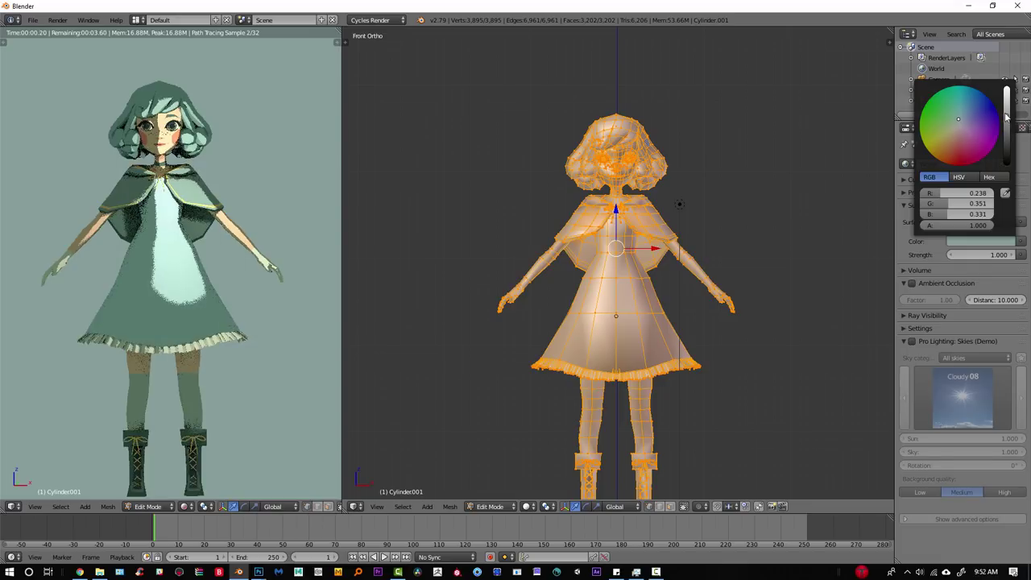
drag(1006, 117, 1006, 113)
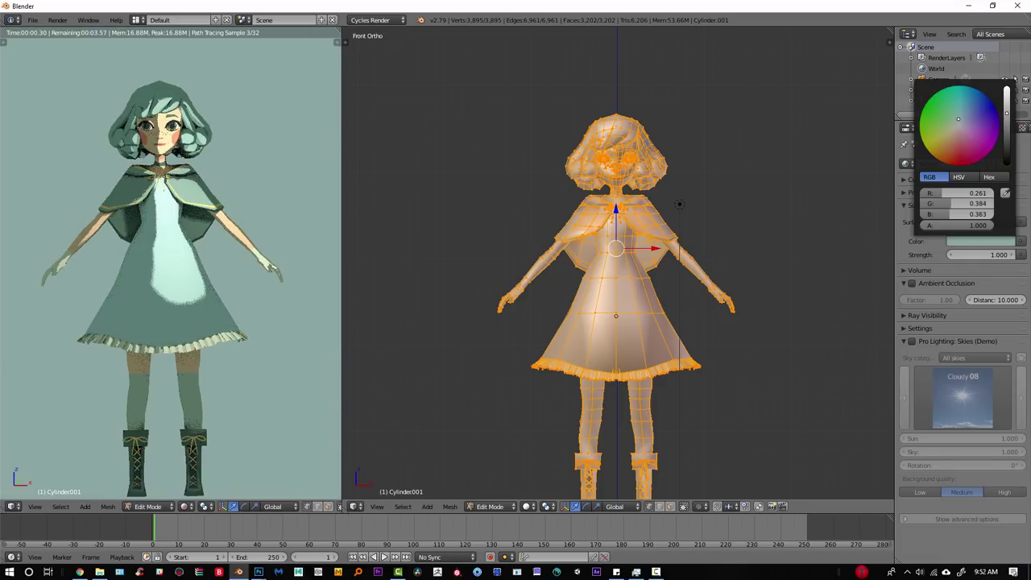
click(957, 119)
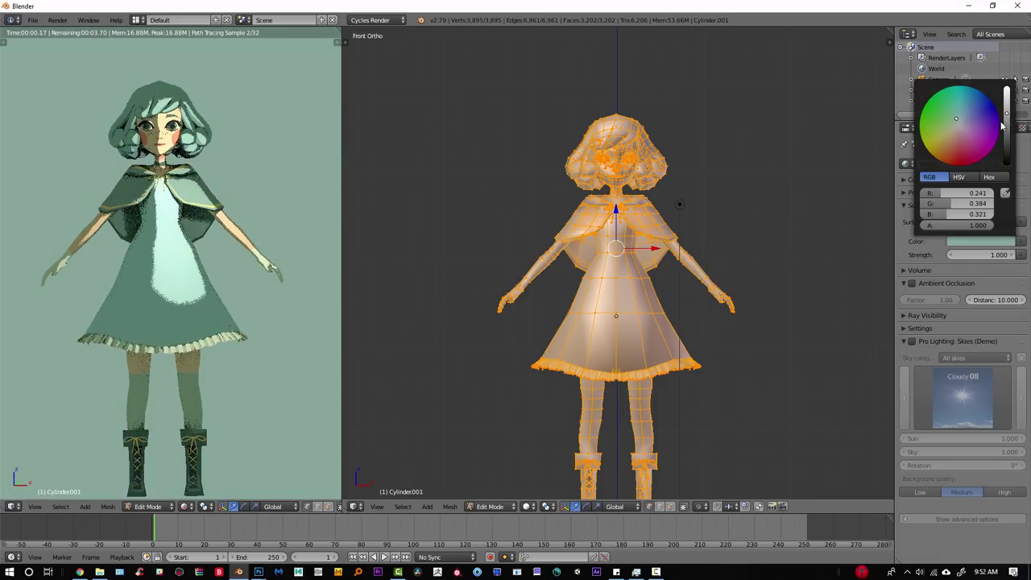
click(961, 121)
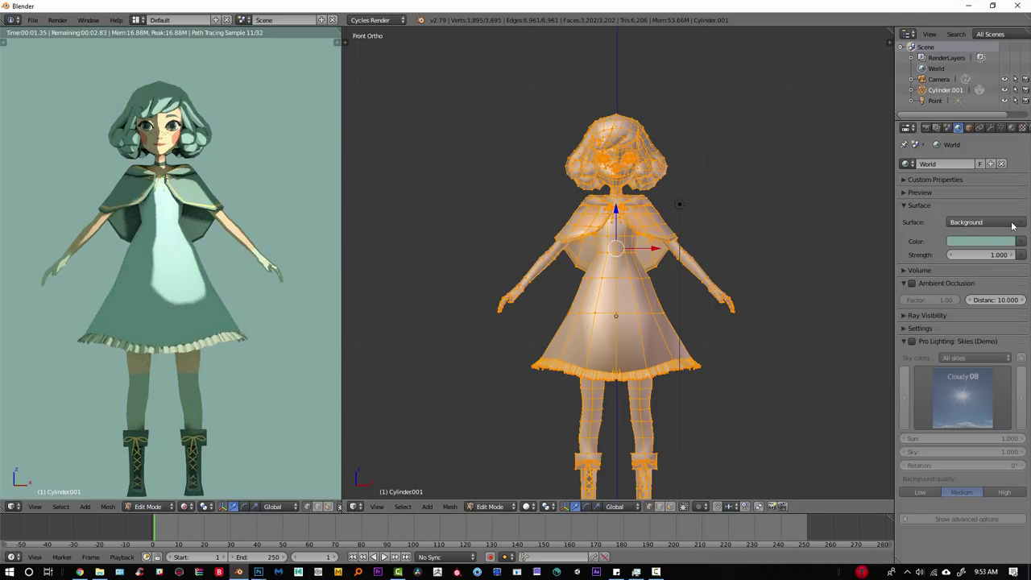
- Brighten the teal World background colour slightly and inspect the rendered character up close and in full
click(993, 244)
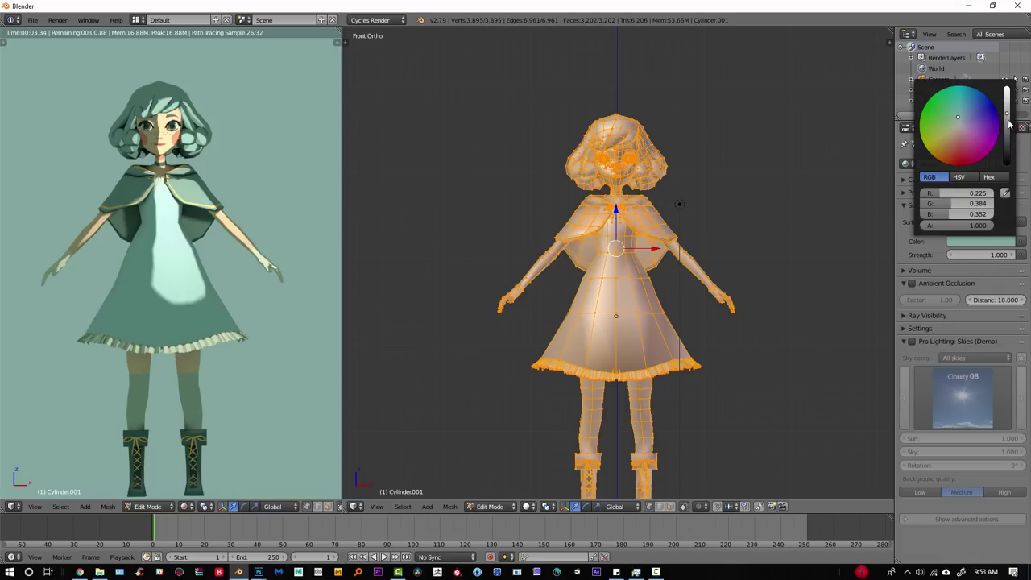
drag(1007, 115, 1007, 110)
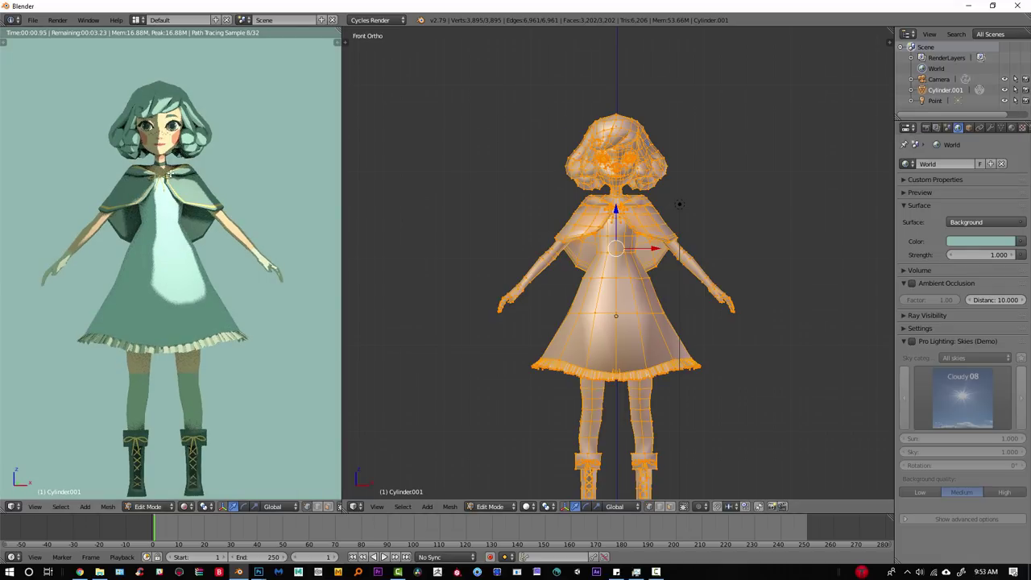
scroll(170, 137, up, 2)
scroll(242, 216, up, 1)
scroll(242, 216, down, 3)
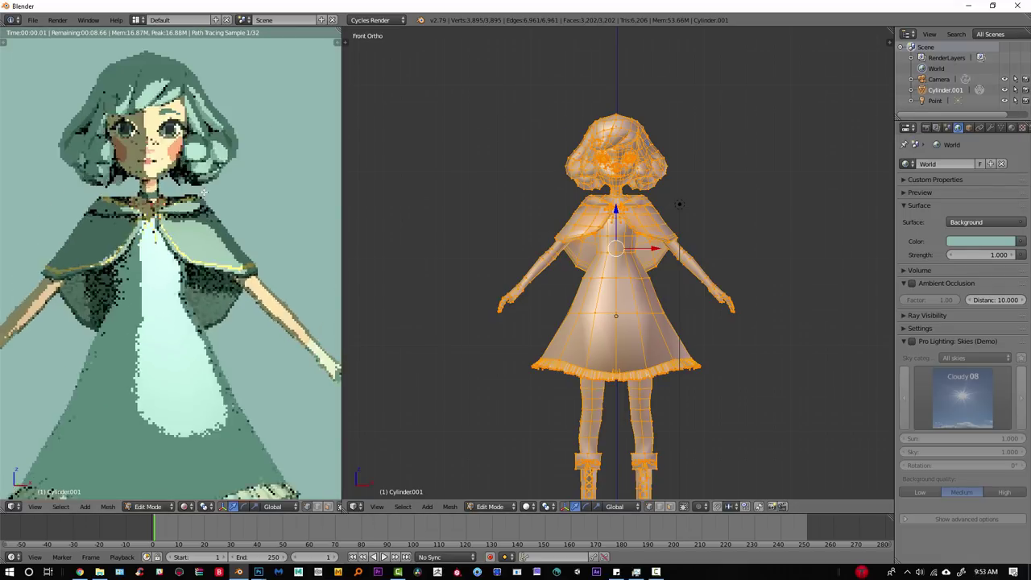
scroll(242, 216, down, 2)
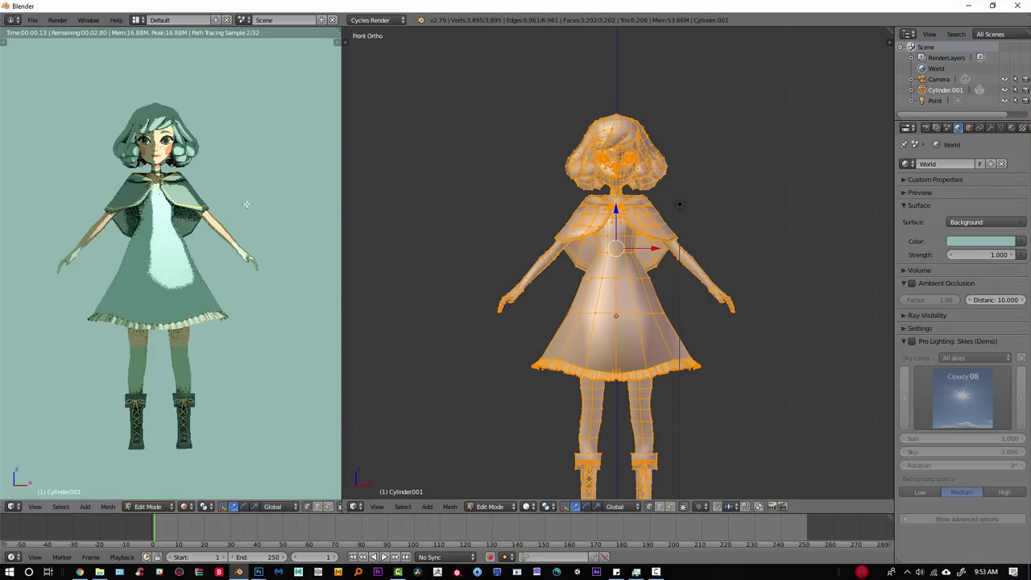
- Leave Edit Mode, select the Point lamp and move it around in front of the character
key(Tab)
right_click(679, 207)
middle_drag(680, 211, 685, 278)
key(g)
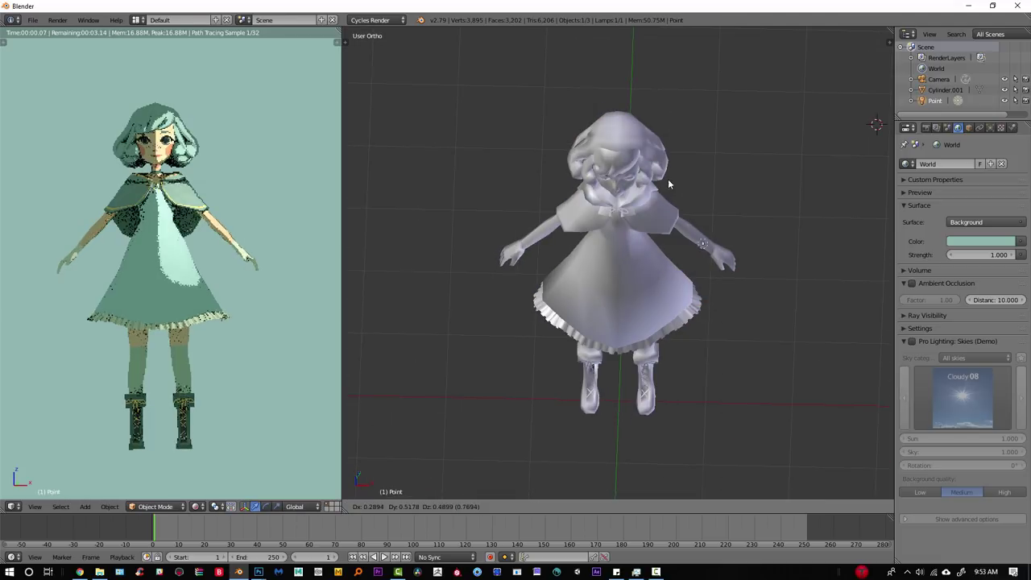
click(707, 250)
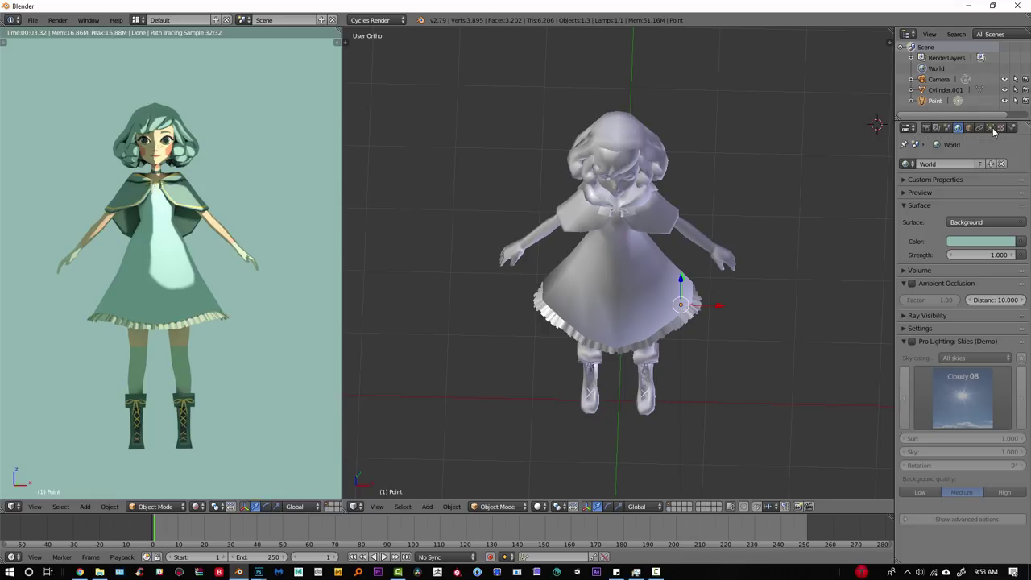
- Open the lamp settings, try the Sun, Spot, Hemi and Area types and return to the Point type
click(991, 129)
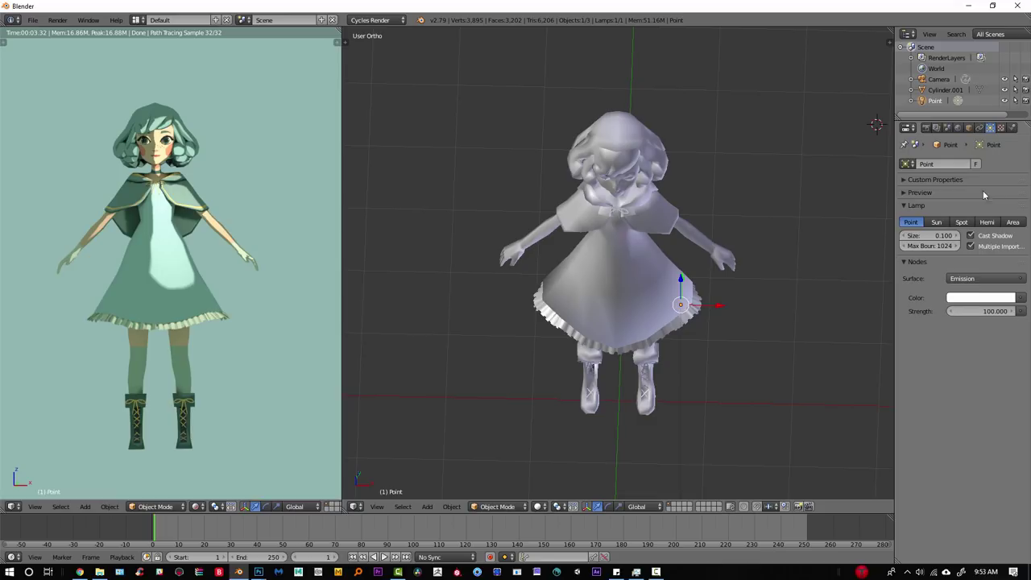
click(936, 223)
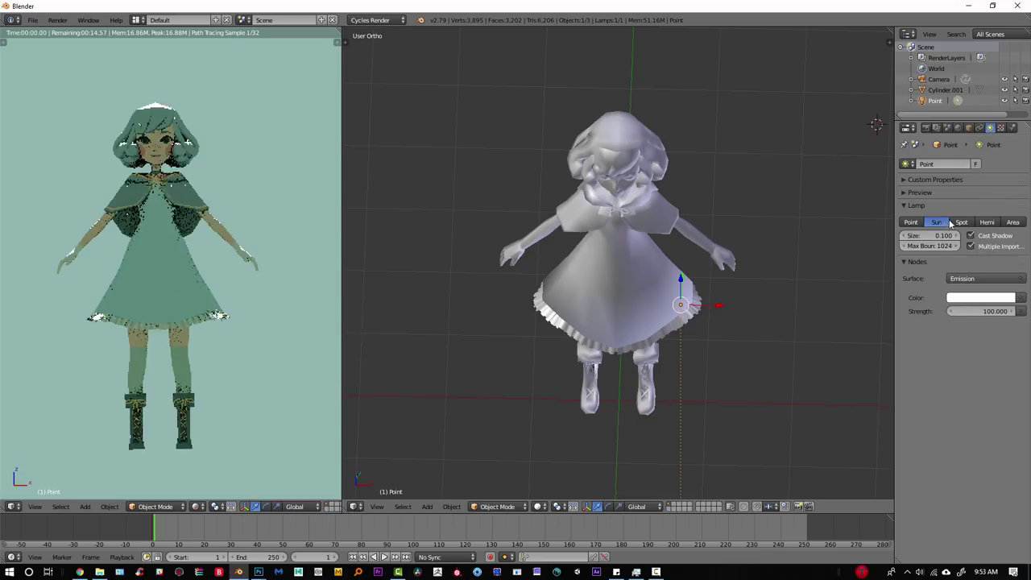
click(961, 222)
click(987, 223)
click(1013, 223)
click(911, 223)
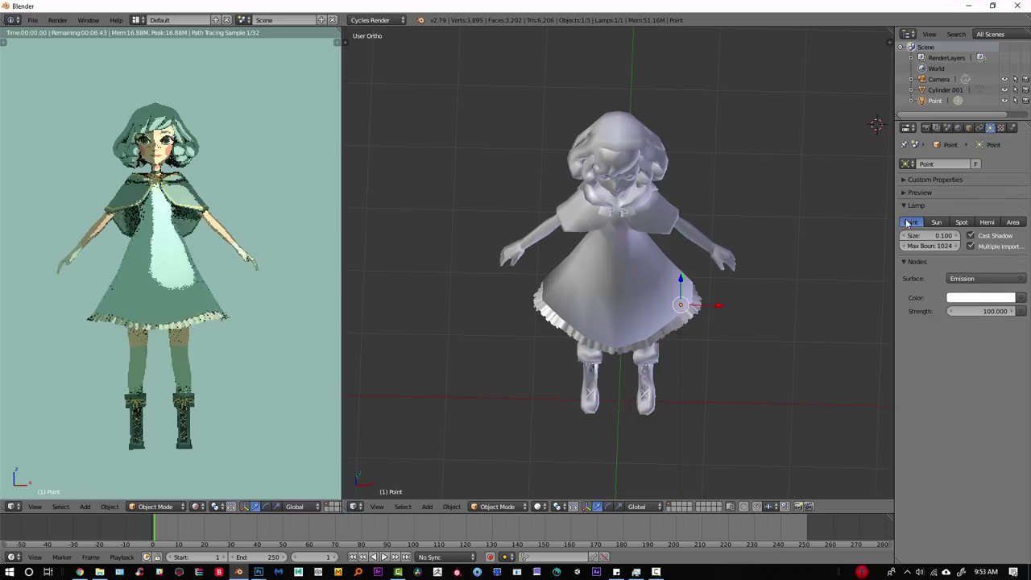
- Move the Point lamp around the character and place it in front of the dress
scroll(701, 290, up, 2)
middle_drag(707, 295, 766, 260)
key(g)
click(760, 258)
scroll(766, 260, down, 4)
key(r)
key(Escape)
key(g)
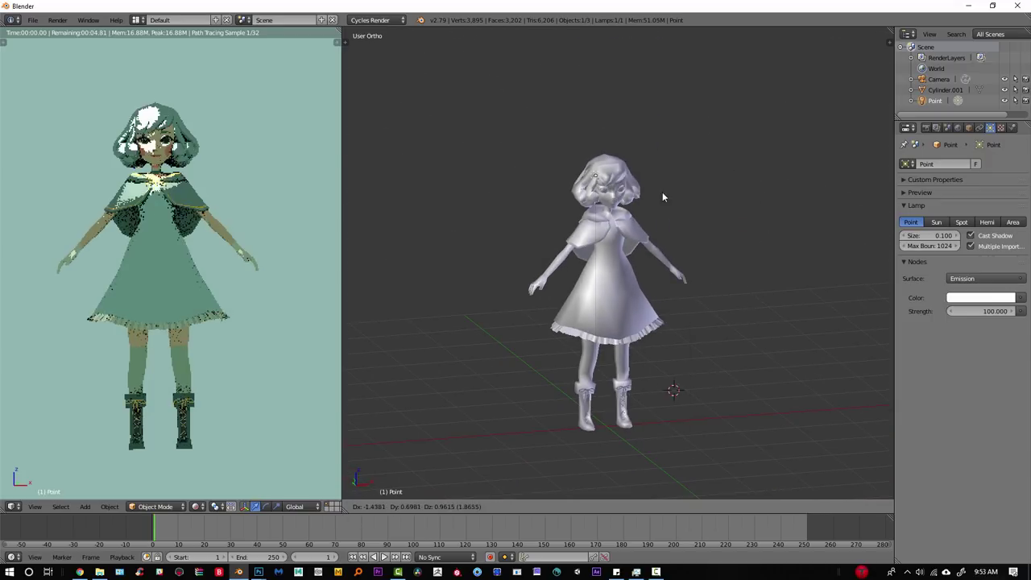
click(748, 267)
- Shift the Point lamp sideways so it lights the character's left side from the front
middle_drag(746, 267, 730, 335)
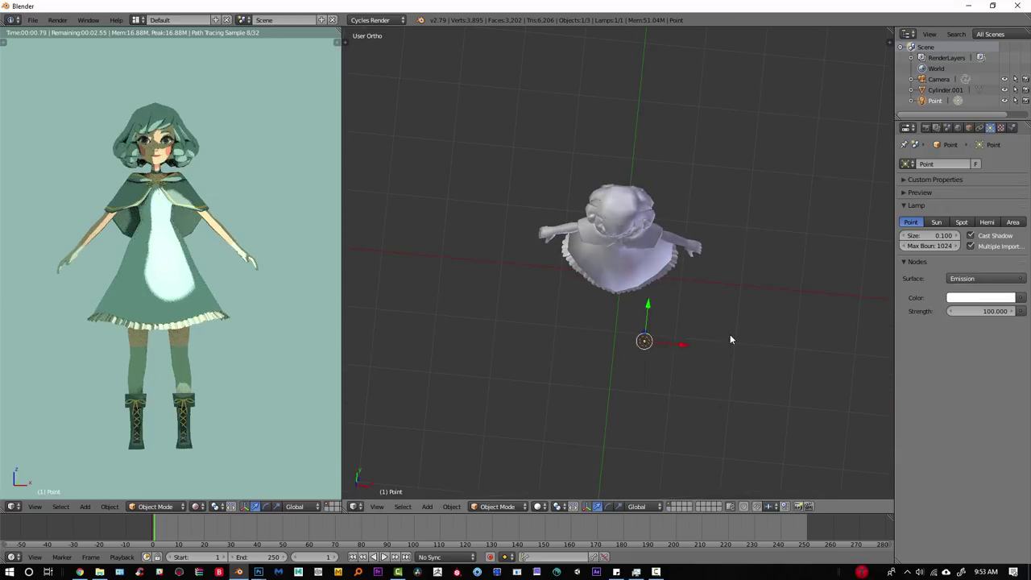
key(g)
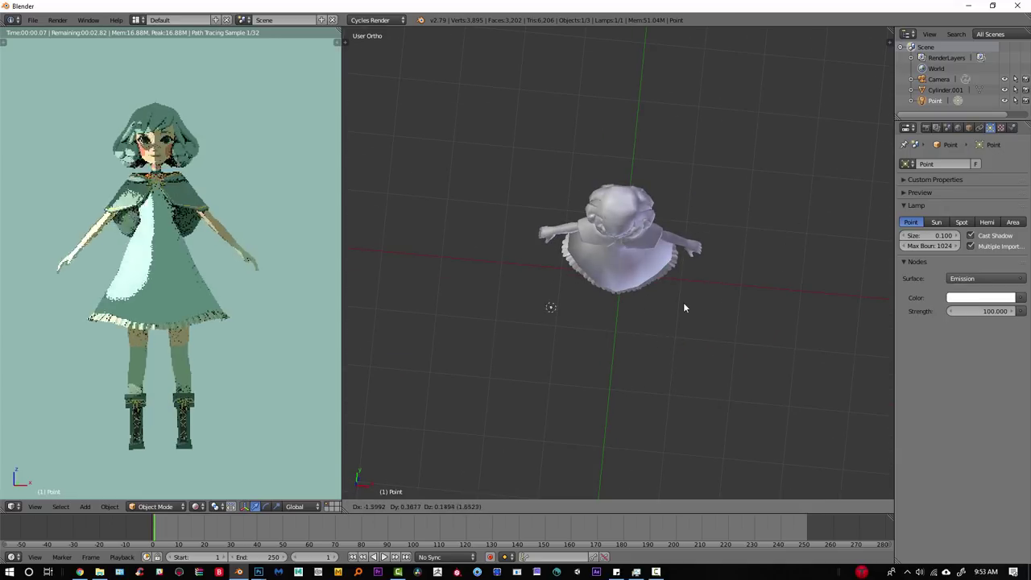
click(704, 330)
middle_drag(704, 330, 735, 245)
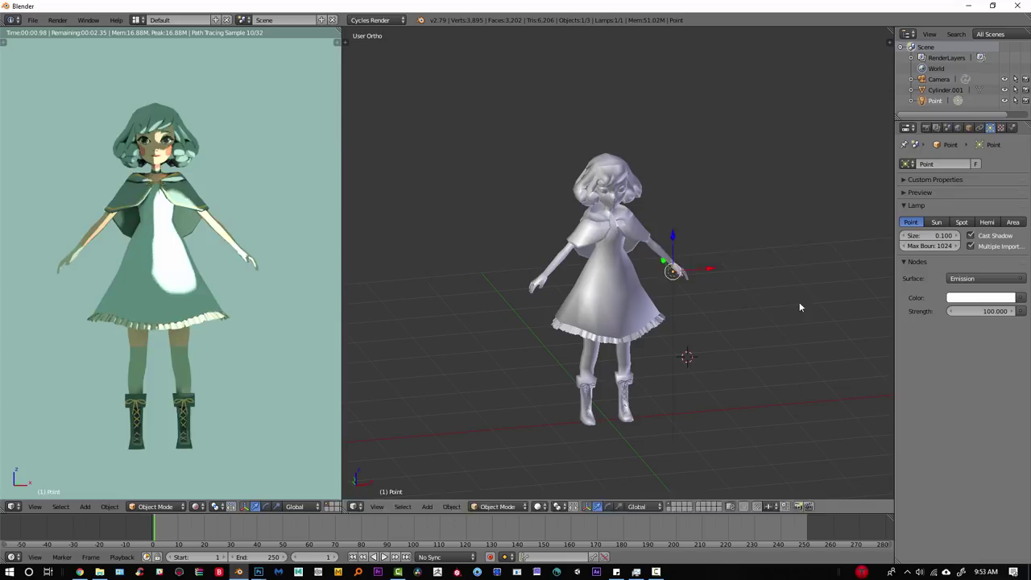
- Try rotating and scaling the Point lamp and raise it beside the character's left arm
key(r)
click(740, 286)
key(s)
click(683, 291)
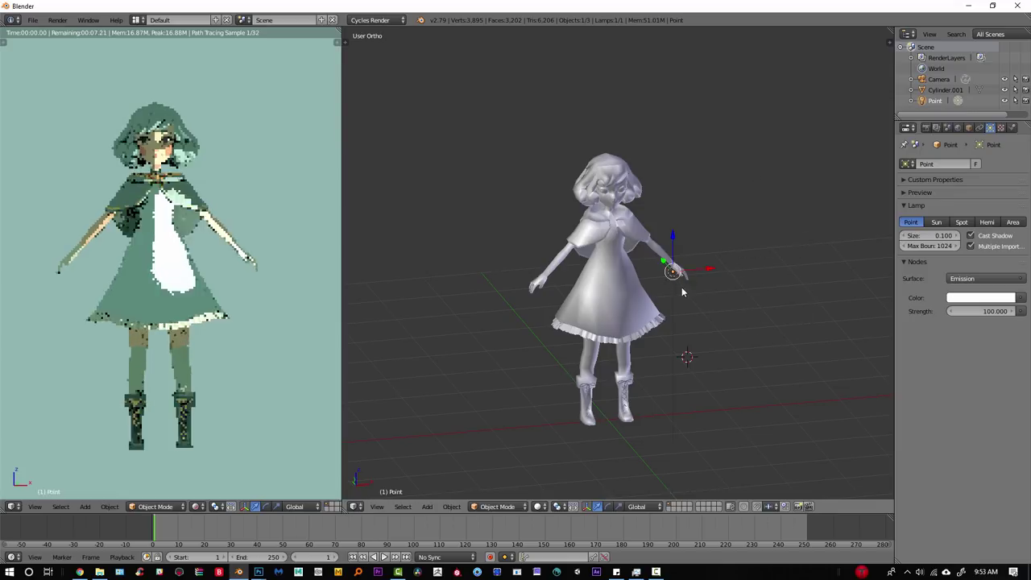
key(g)
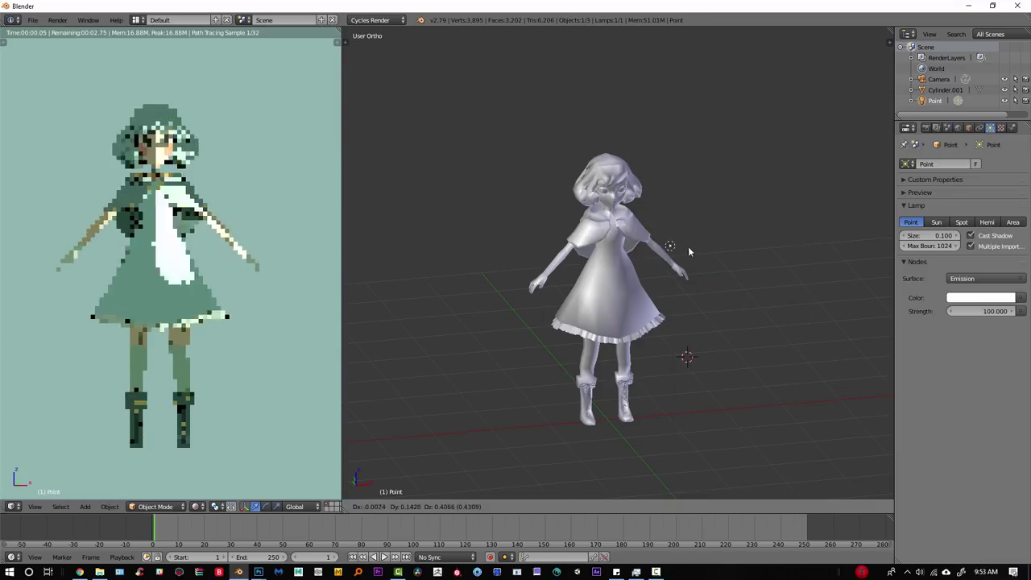
click(704, 240)
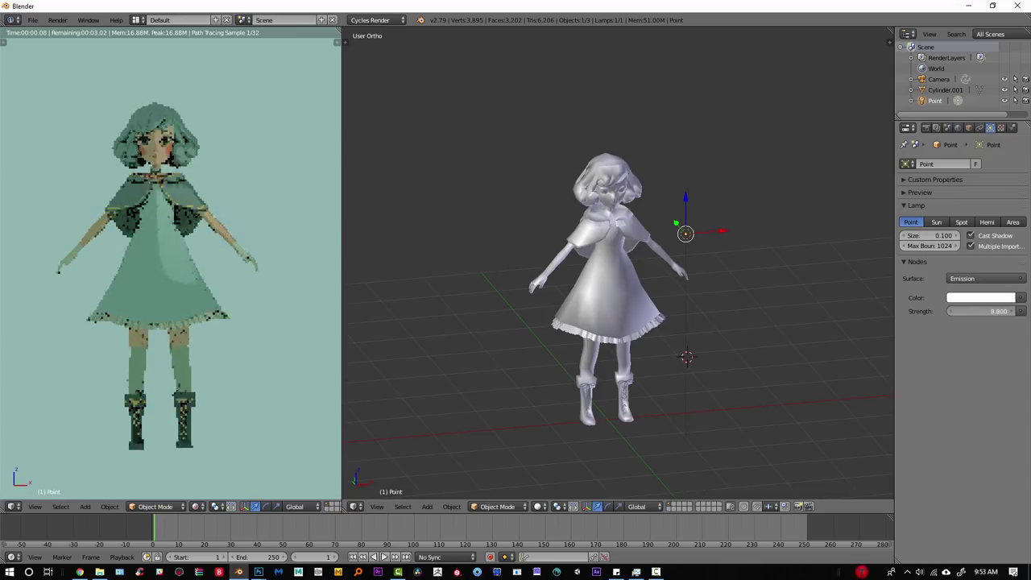
- Set the Point lamp's strength to 23.2 and reposition it around the front of the character at chest height
middle_drag(693, 229, 773, 323)
key(g)
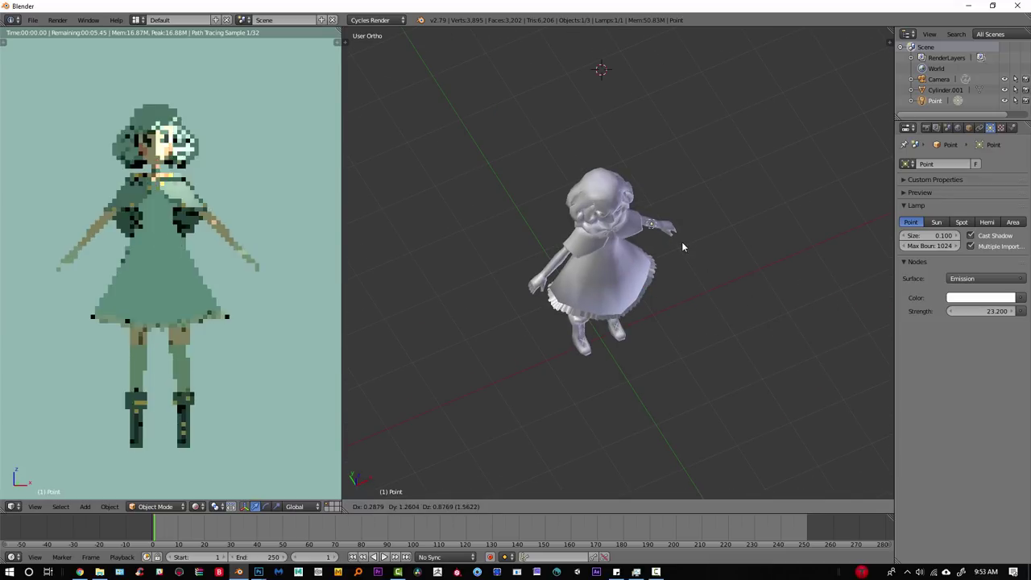
click(654, 234)
middle_drag(691, 268, 675, 238)
key(g)
click(710, 316)
key(g)
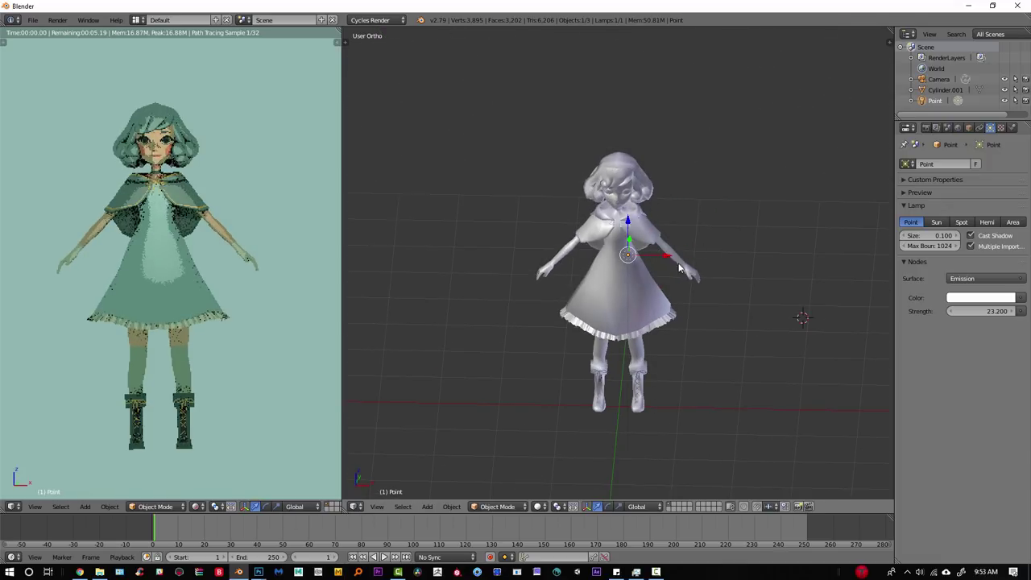
click(715, 251)
- Change the lamp type to Sun and rotate it so its light falls on the character
click(936, 222)
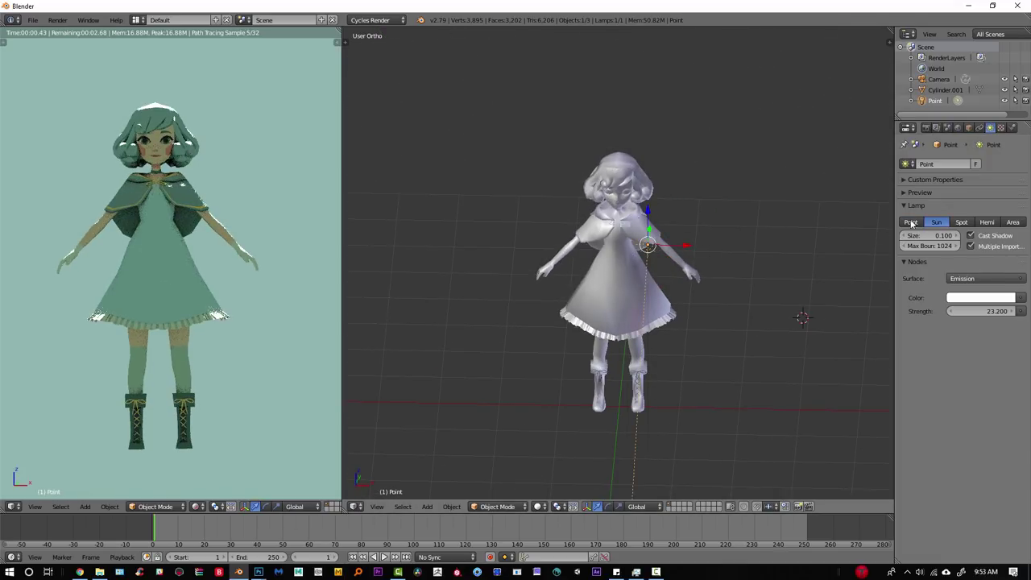
middle_drag(528, 219, 709, 234)
key(r)
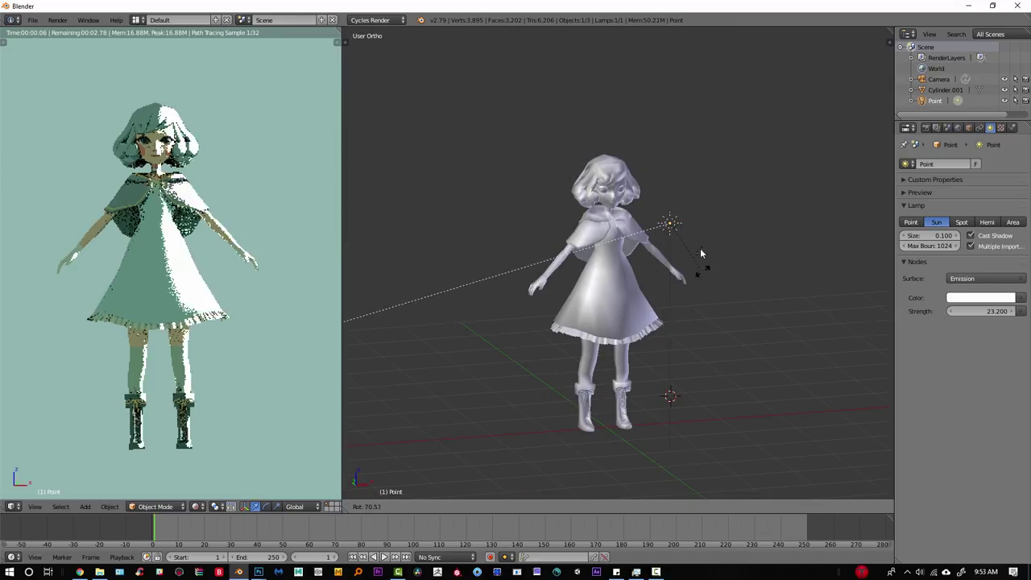
click(721, 236)
- Rotate the Sun lamp twice around the global Z axis to redirect its light across the character's front
middle_drag(720, 236, 758, 274)
key(r)
key(z)
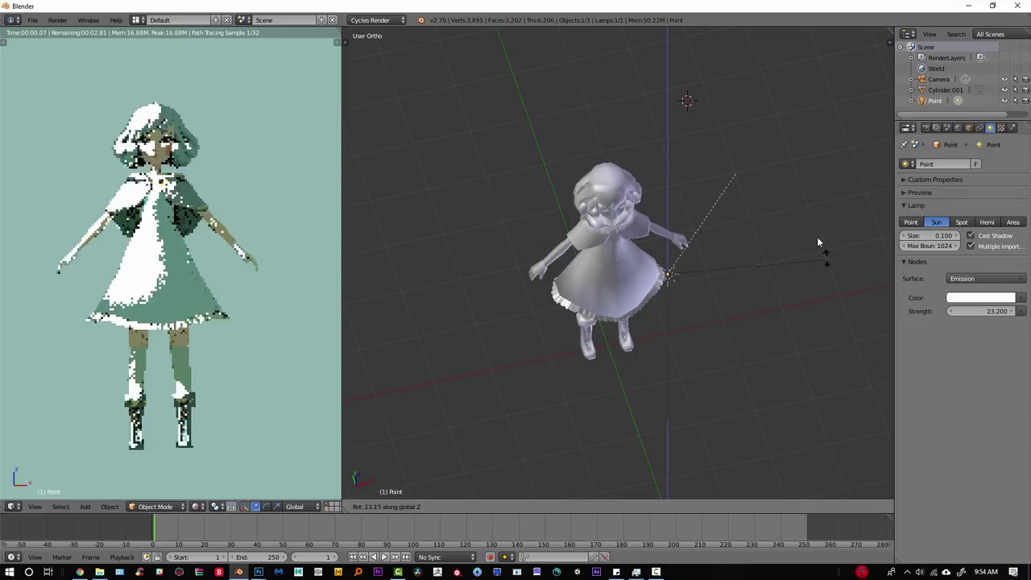
click(786, 300)
middle_drag(746, 292, 753, 316)
key(r)
key(z)
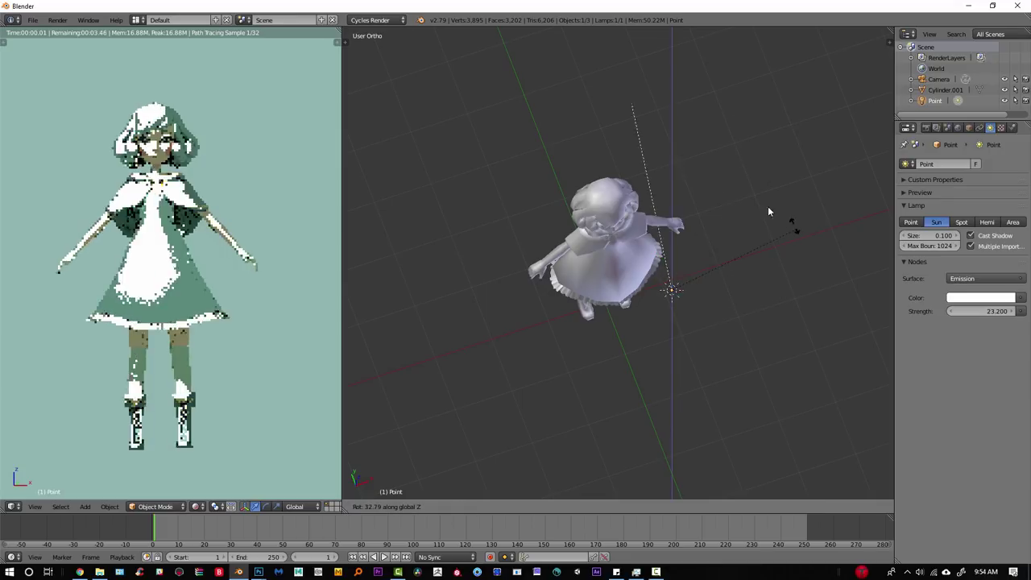
click(714, 195)
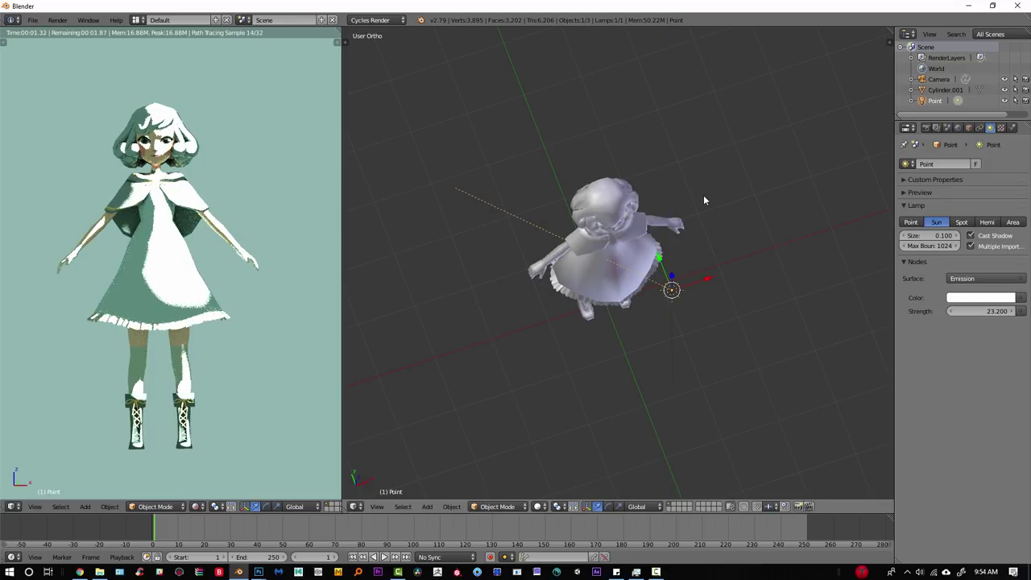
- Move the Sun lamp farther out from the character's left side and rotate it around the global Z axis
key(g)
click(681, 286)
key(r)
key(z)
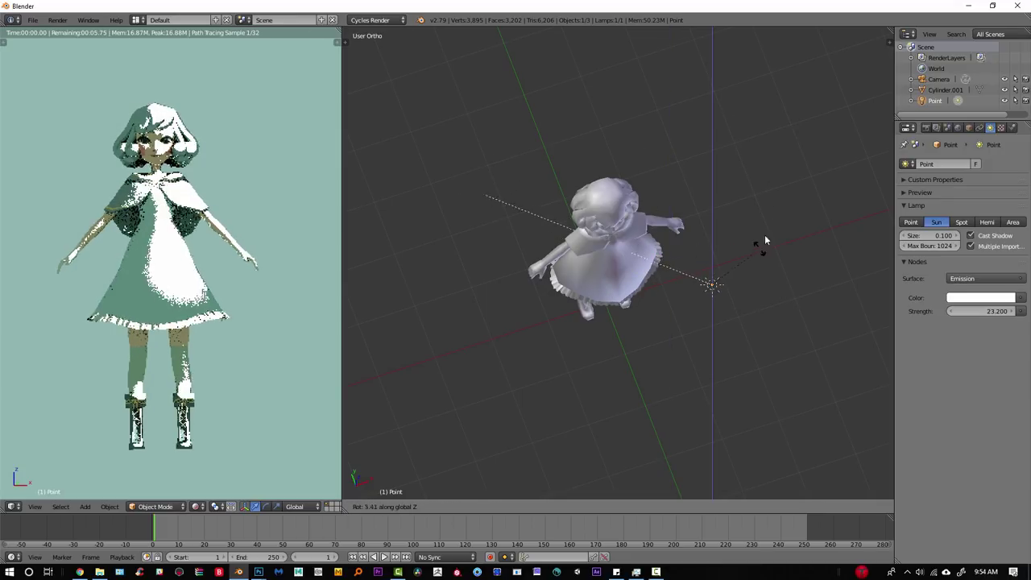
click(773, 206)
middle_drag(879, 267, 735, 153)
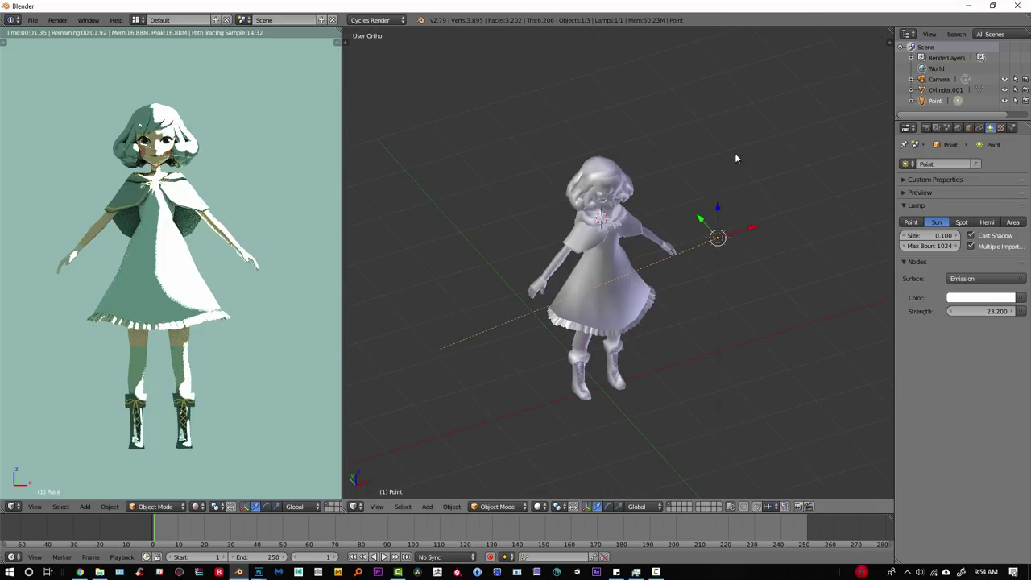
- Raise the Sun lamp beside the character's head and rotate it around the global Z axis to aim its light at her
key(g)
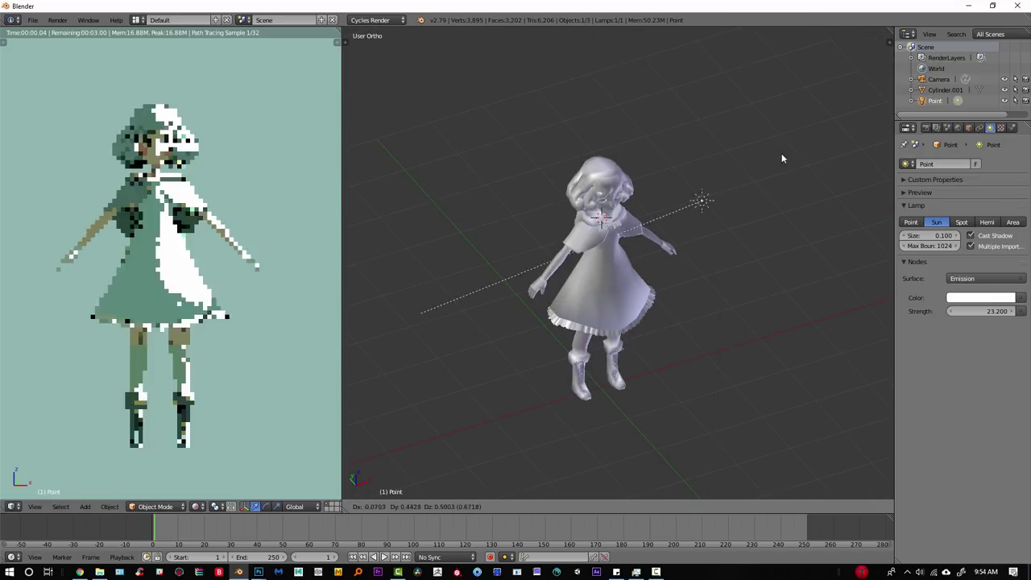
click(690, 108)
middle_drag(743, 187, 761, 270)
key(g)
click(849, 320)
mouse_move(834, 231)
middle_down()
mouse_move(776, 138)
mouse_move(811, 249)
mouse_move(824, 218)
middle_up()
key(r)
key(z)
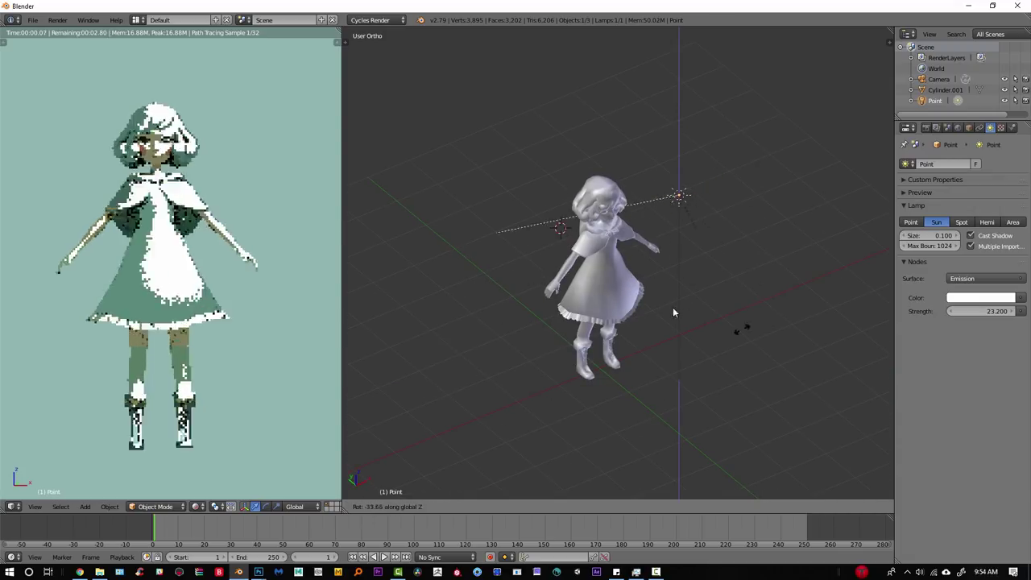
click(713, 240)
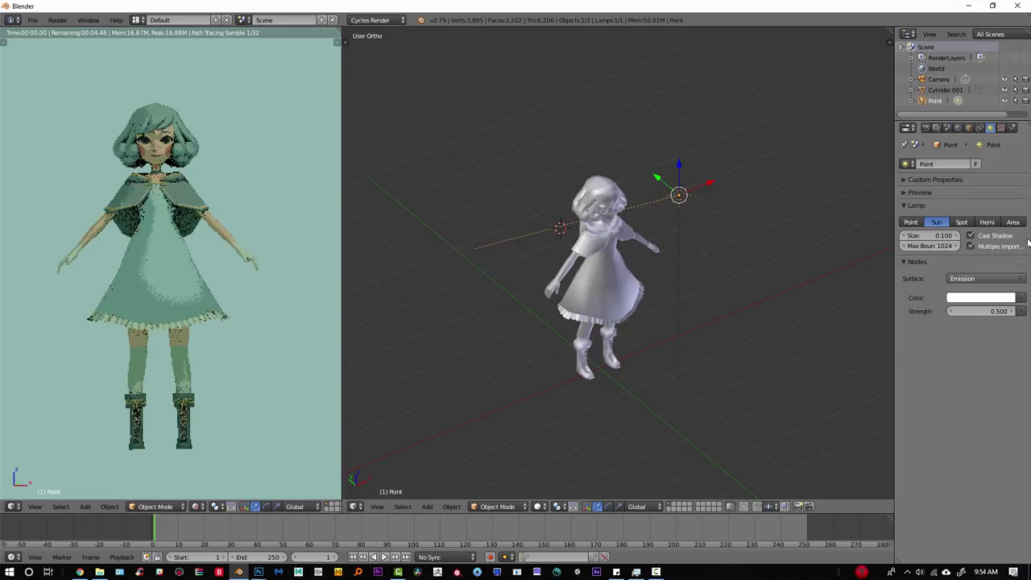
- Change the lamp to a Spot with strength 127.6, move it toward the character's centre and rotate it around global Z
click(961, 221)
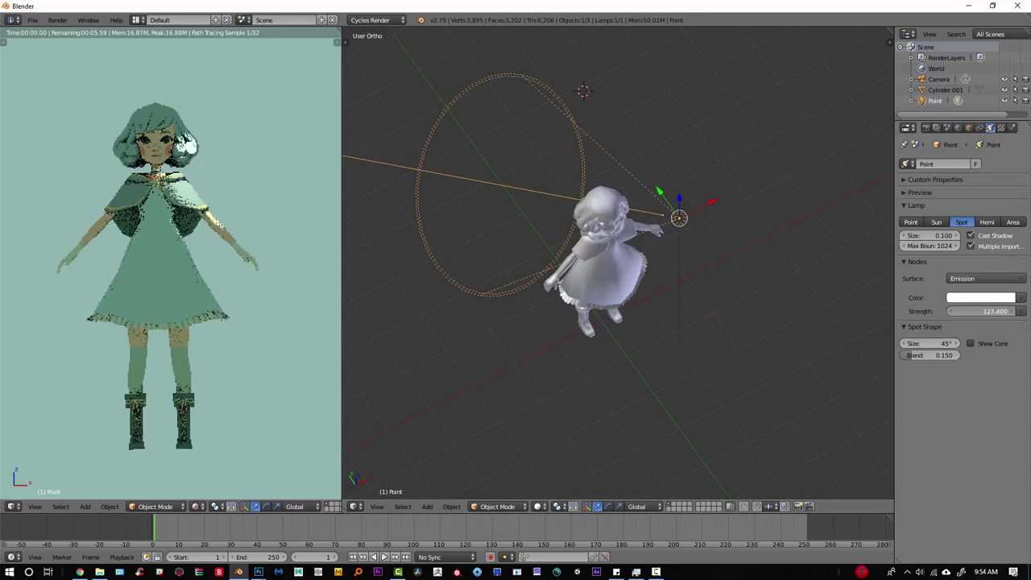
middle_drag(435, 316, 759, 176)
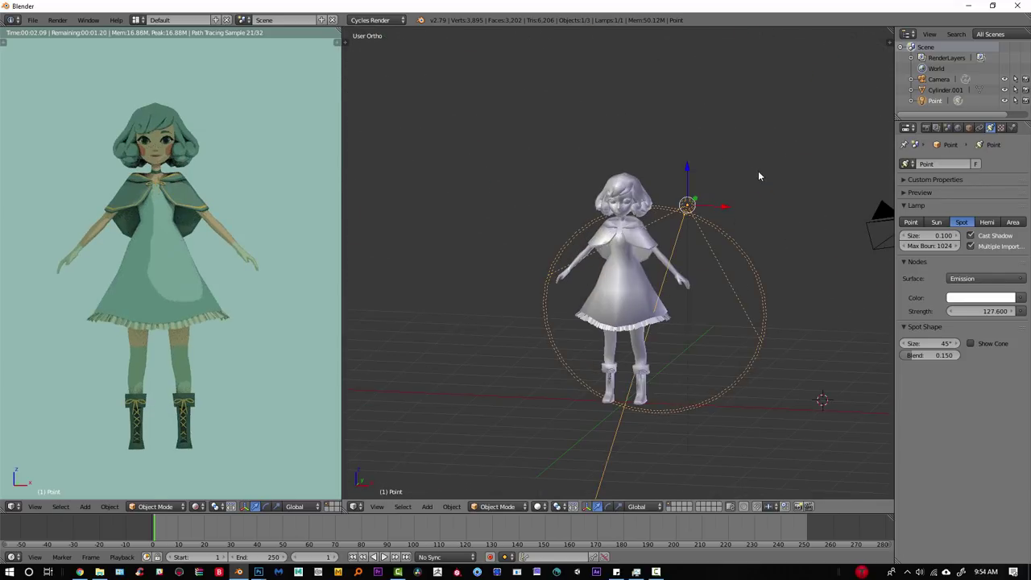
key(g)
click(660, 104)
key(r)
key(z)
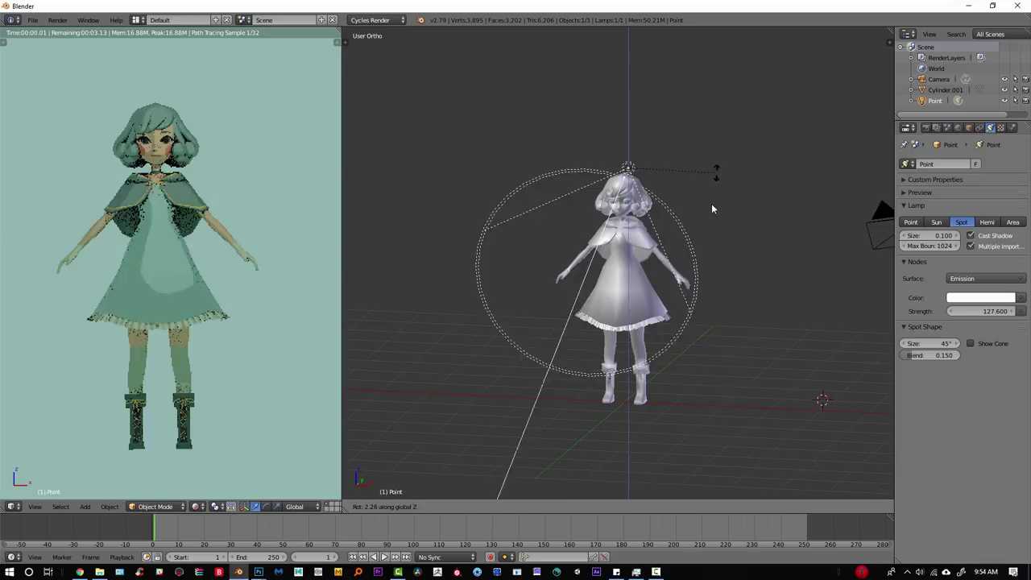
click(706, 128)
- Move the Spot lamp farther out in front of the character, slightly above head height
key(g)
click(690, 133)
middle_drag(691, 133, 565, 183)
key(g)
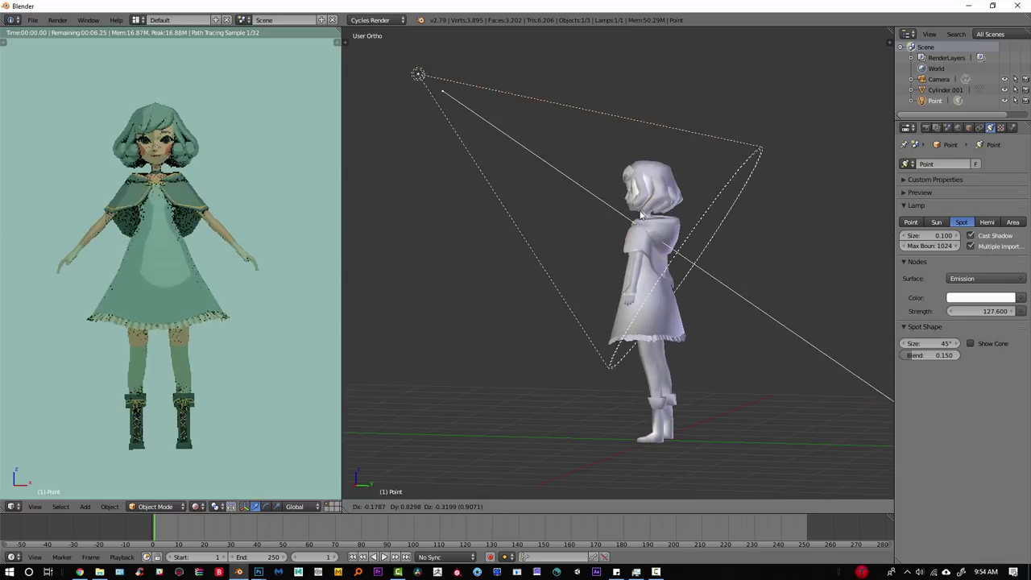
click(644, 238)
key(g)
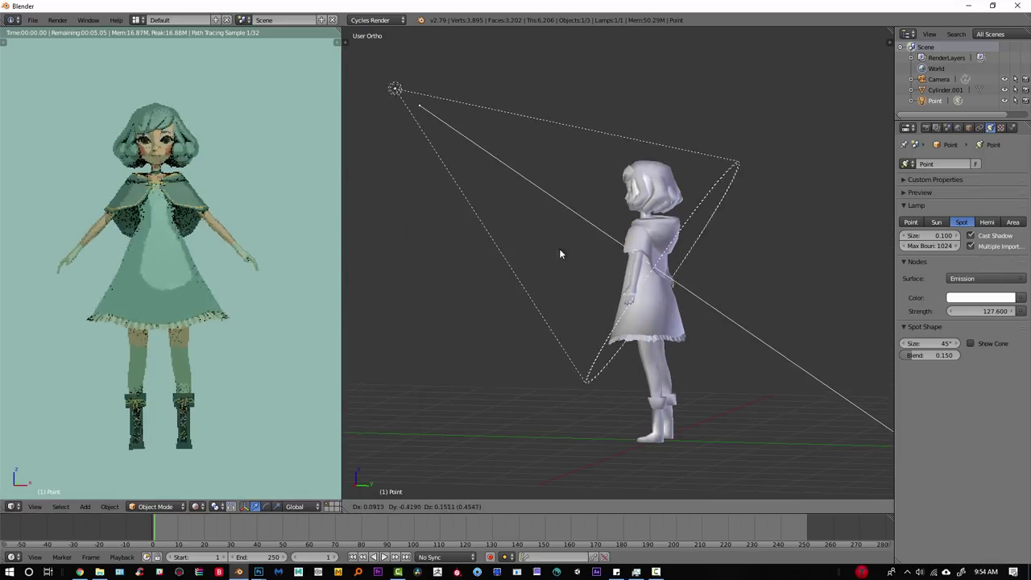
click(709, 226)
- Tilt the Spot lamp around the global X axis and adjust its position and angle so the cone covers the character's upper body
key(r)
key(x)
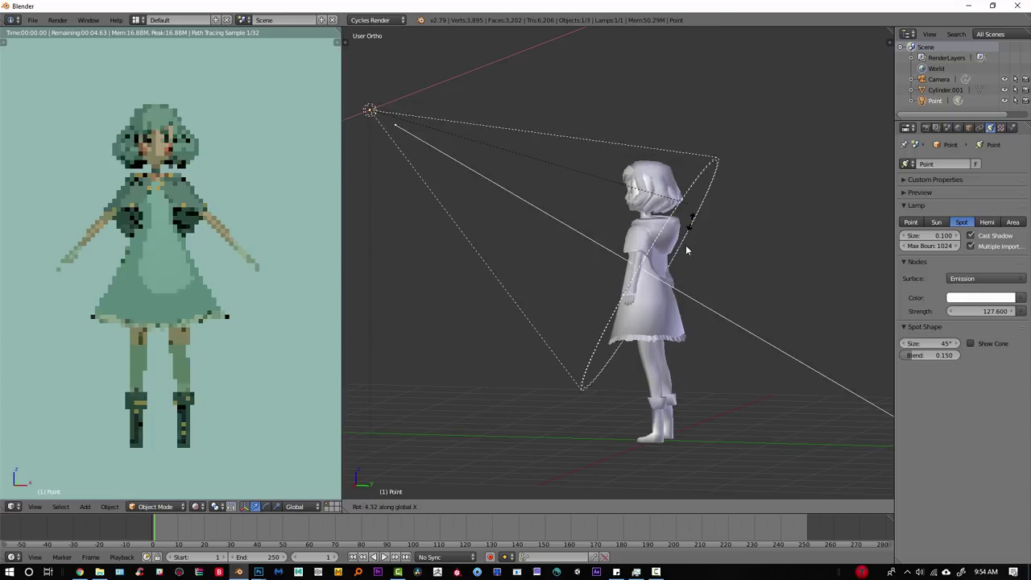
click(690, 122)
key(g)
click(711, 153)
key(r)
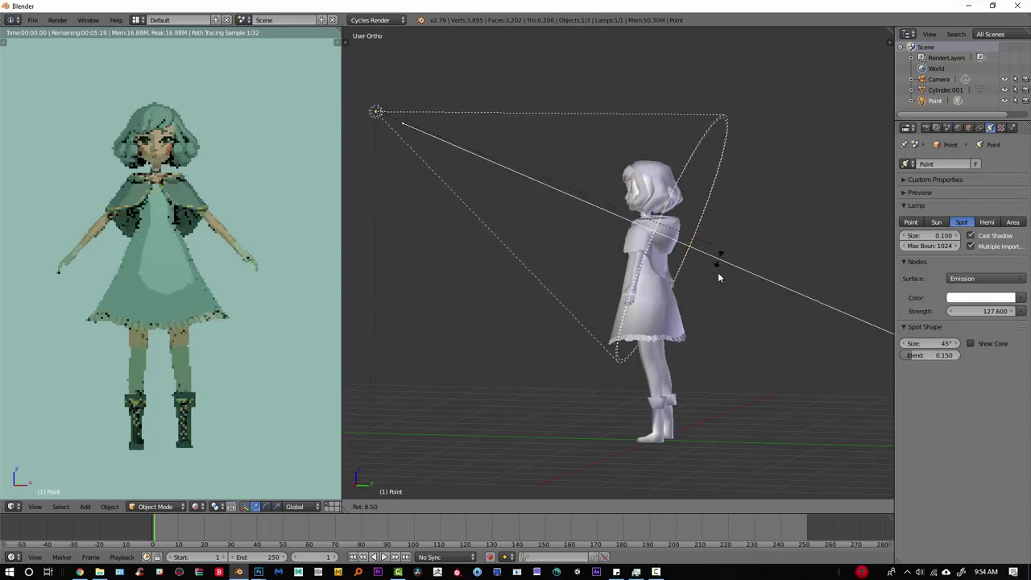
click(718, 272)
- Rotate the Spot lamp around the global Z axis, nudge its position and fine-tune its angle toward the character
middle_drag(716, 271, 780, 256)
key(r)
key(z)
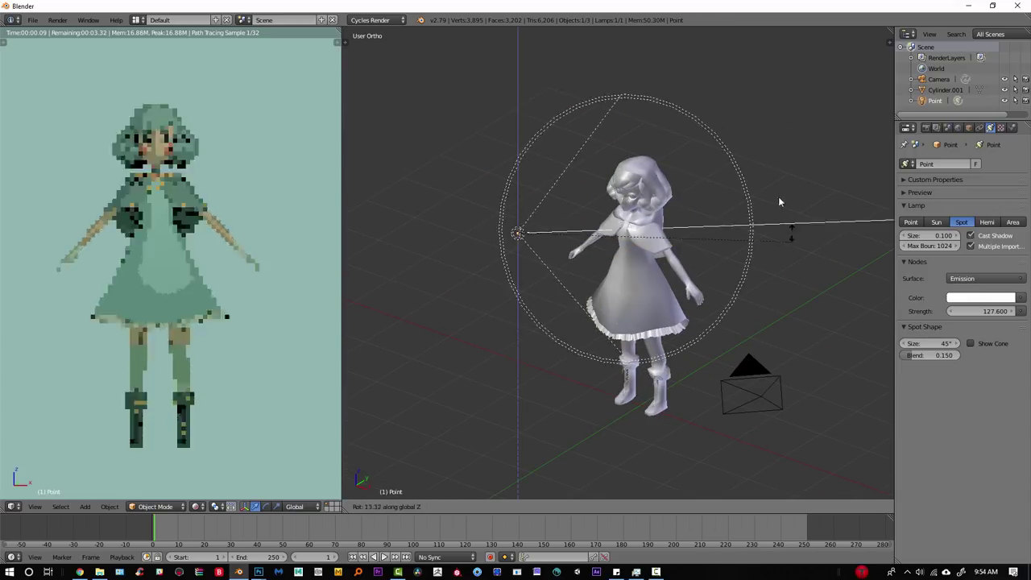
click(767, 262)
key(g)
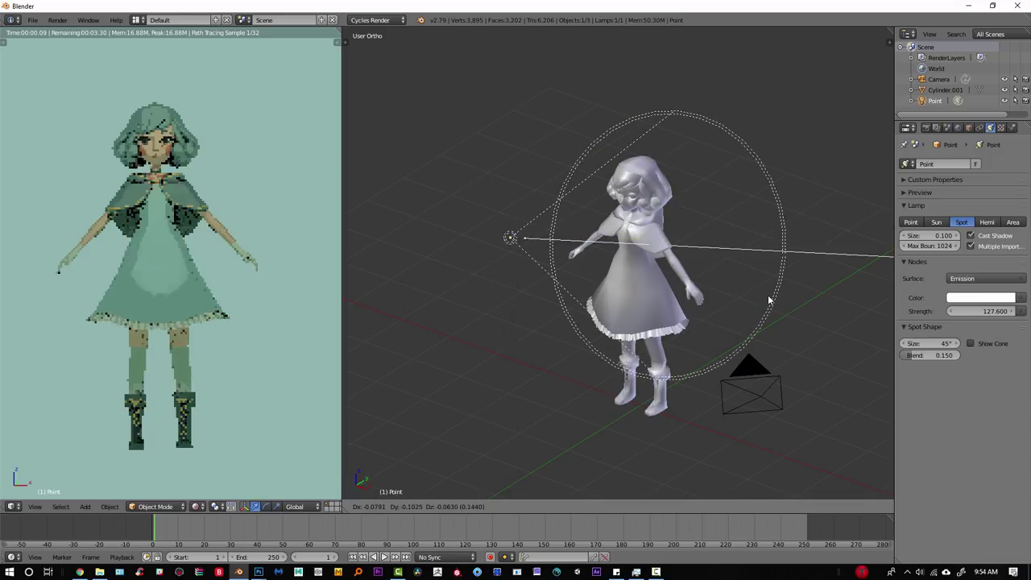
click(730, 291)
middle_drag(728, 292, 778, 304)
key(r)
click(793, 284)
- Rotate the Spot lamp freely and shift it slightly sideways in front of the character's left side
scroll(773, 282, up, 5)
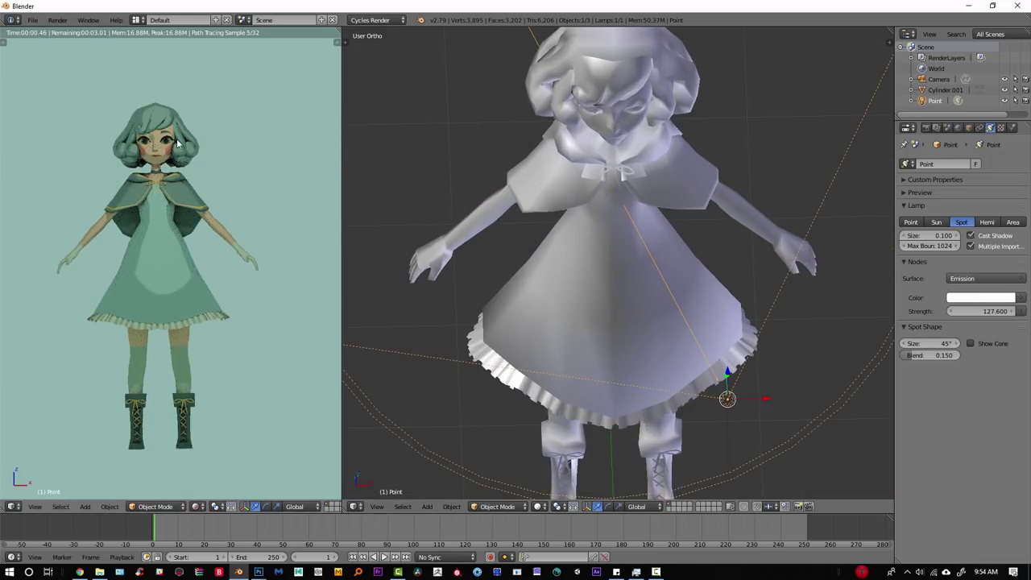
scroll(178, 143, up, 4)
scroll(809, 260, down, 3)
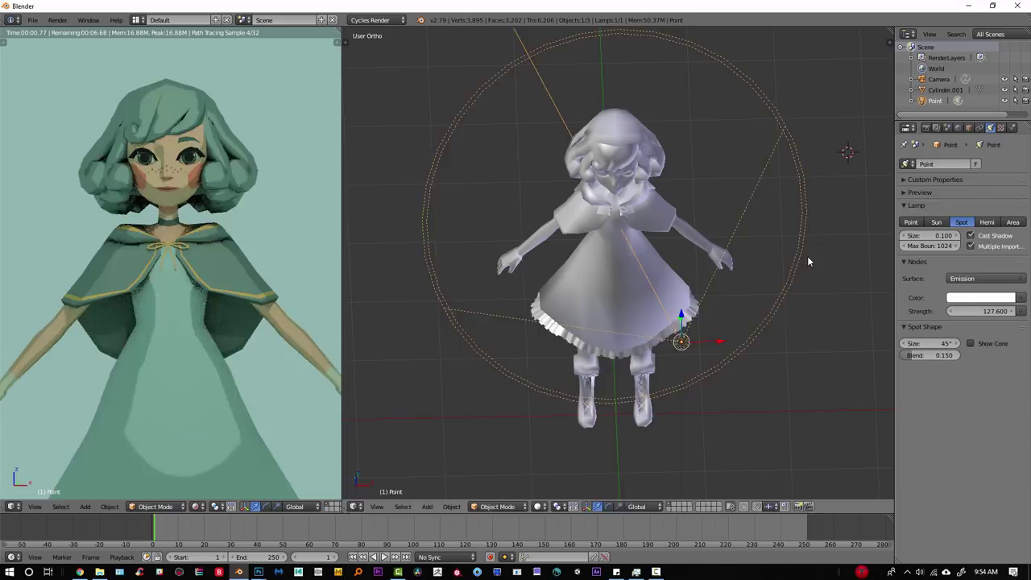
key(r)
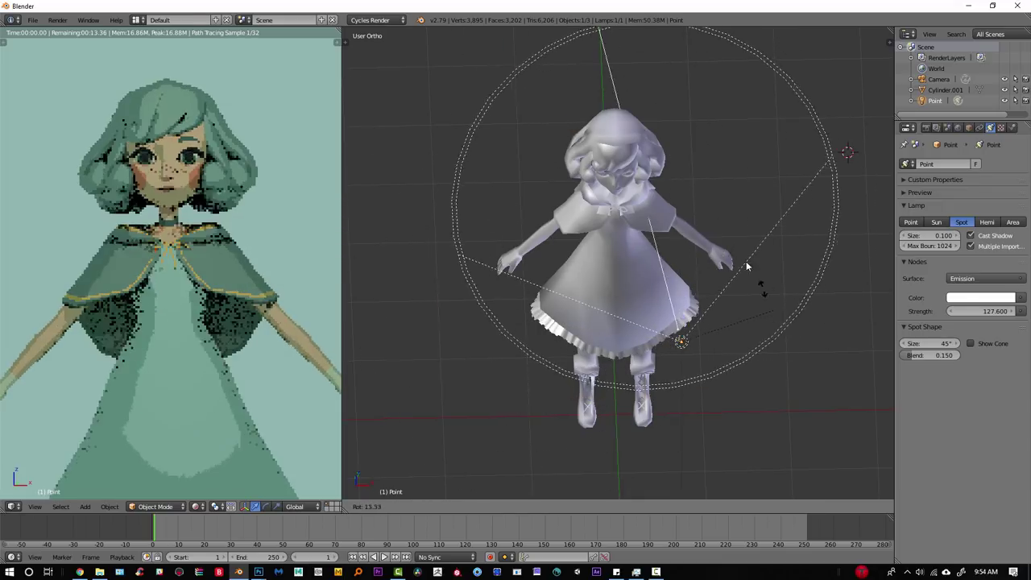
click(723, 309)
scroll(722, 310, down, 2)
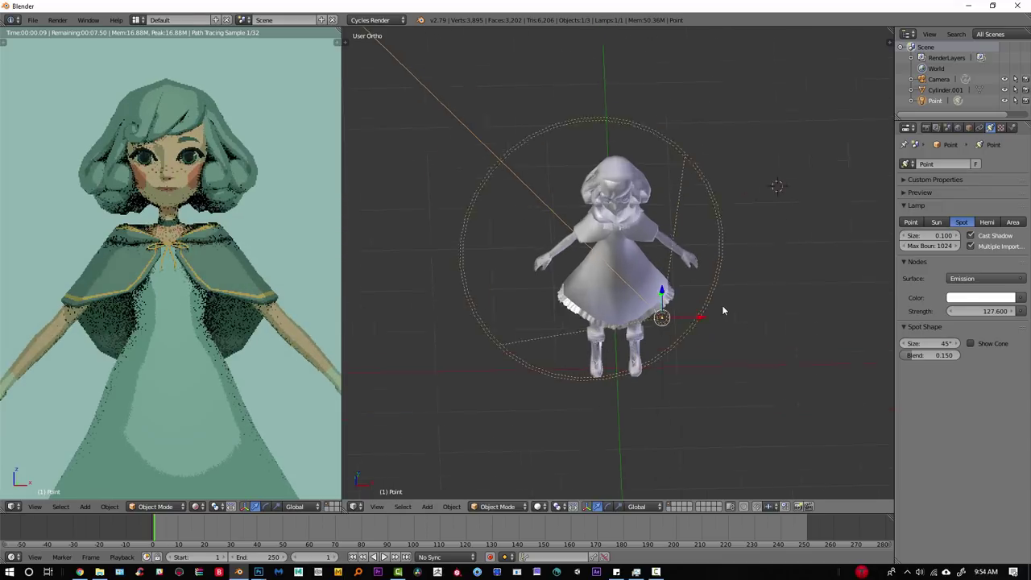
key(g)
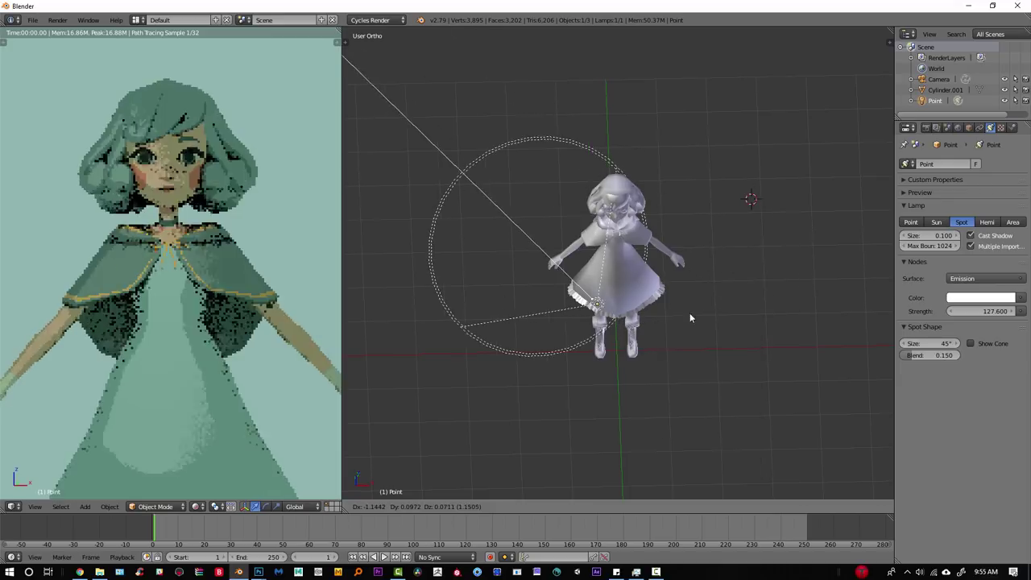
click(704, 315)
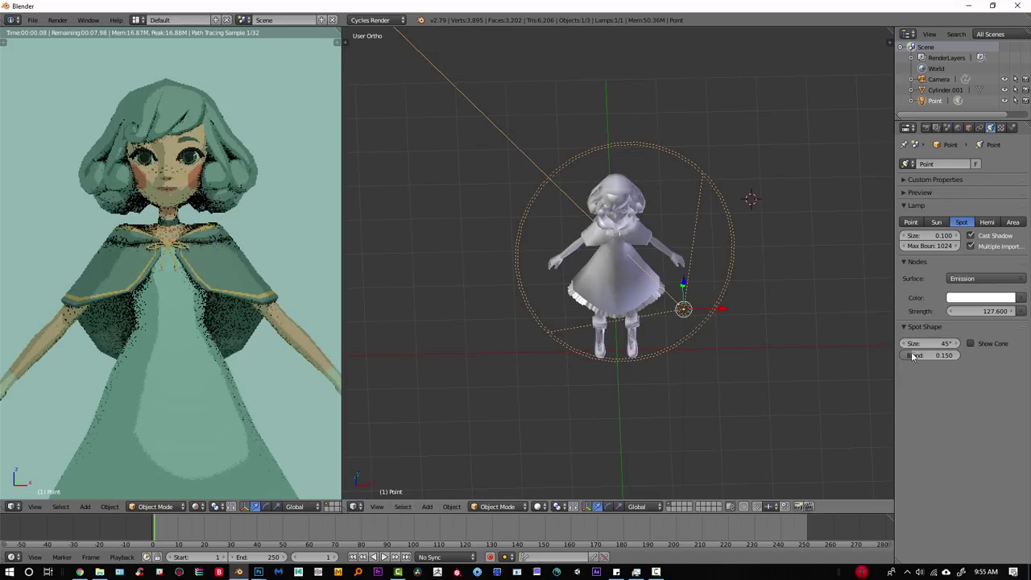
- Set the spot shape's size to 40° and blend to 0, and rotate the lamp slightly
mouse_move(926, 344)
mouse_down()
mouse_move(960, 344)
mouse_move(883, 343)
mouse_move(916, 355)
mouse_up()
scroll(772, 306, down, 1)
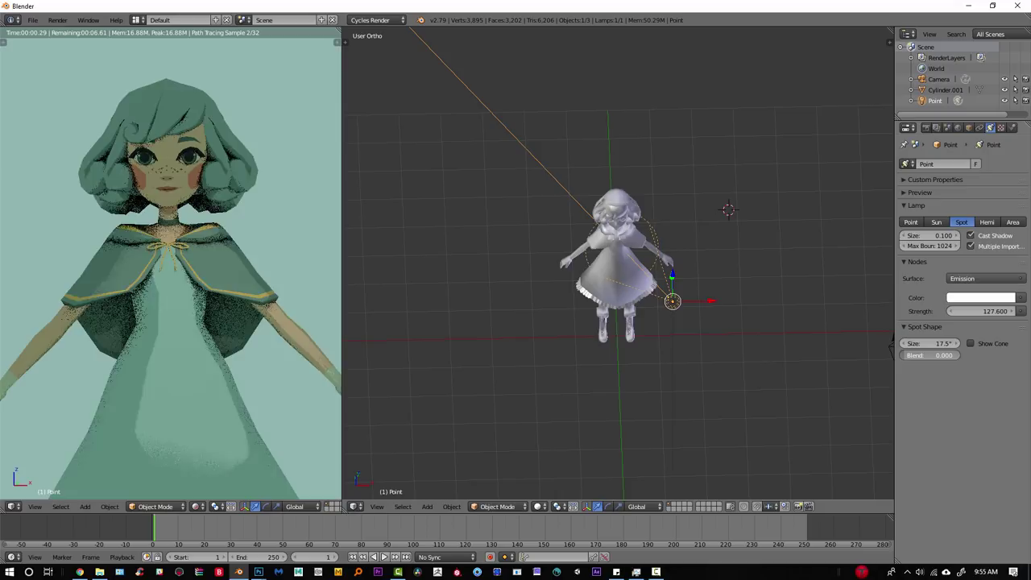
drag(910, 356, 902, 356)
scroll(717, 290, up, 2)
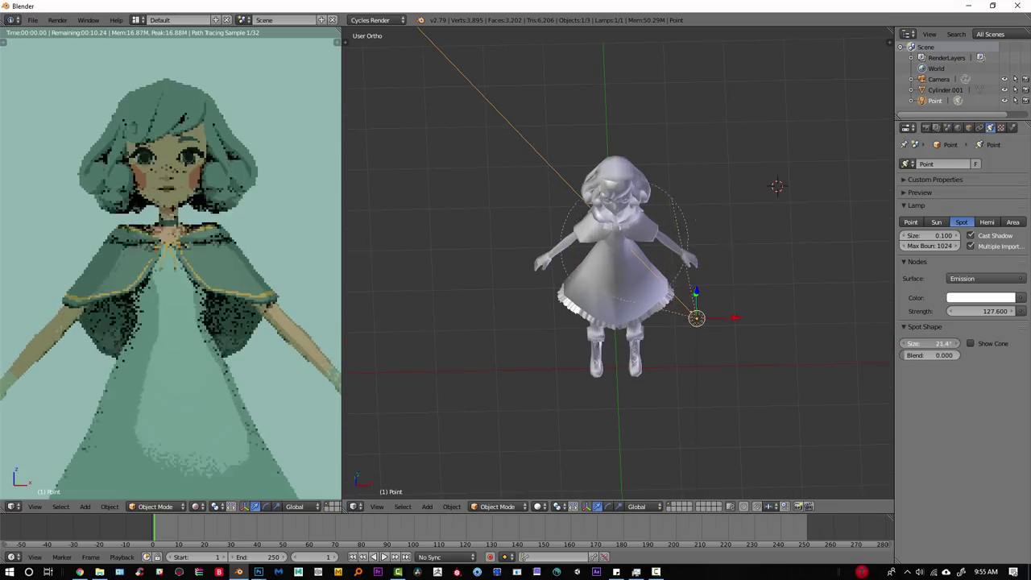
middle_drag(569, 270, 732, 353)
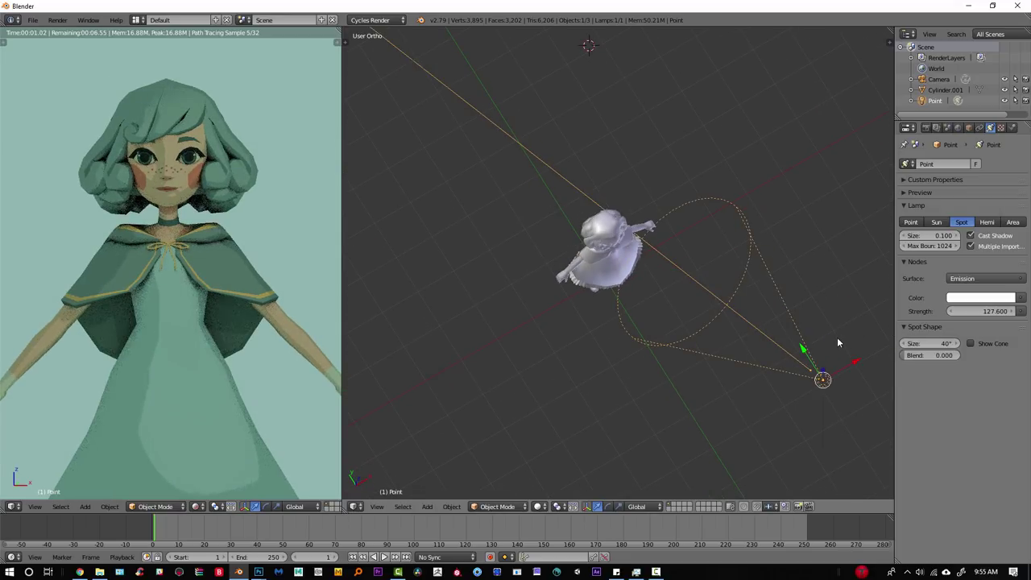
key(r)
click(850, 314)
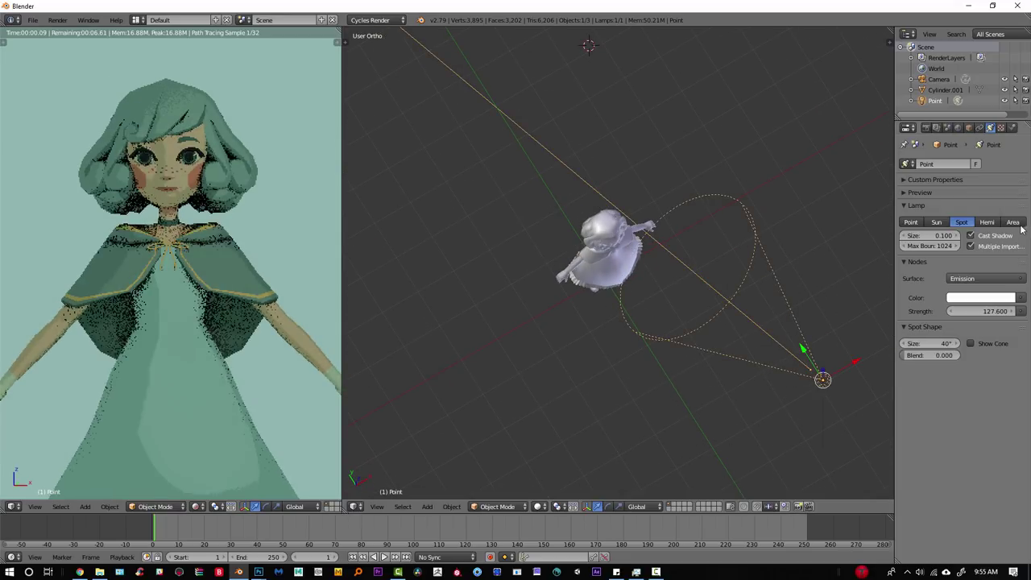
- Change the lamp type to Hemi and set its strength to 1
click(988, 223)
middle_drag(786, 270, 785, 229)
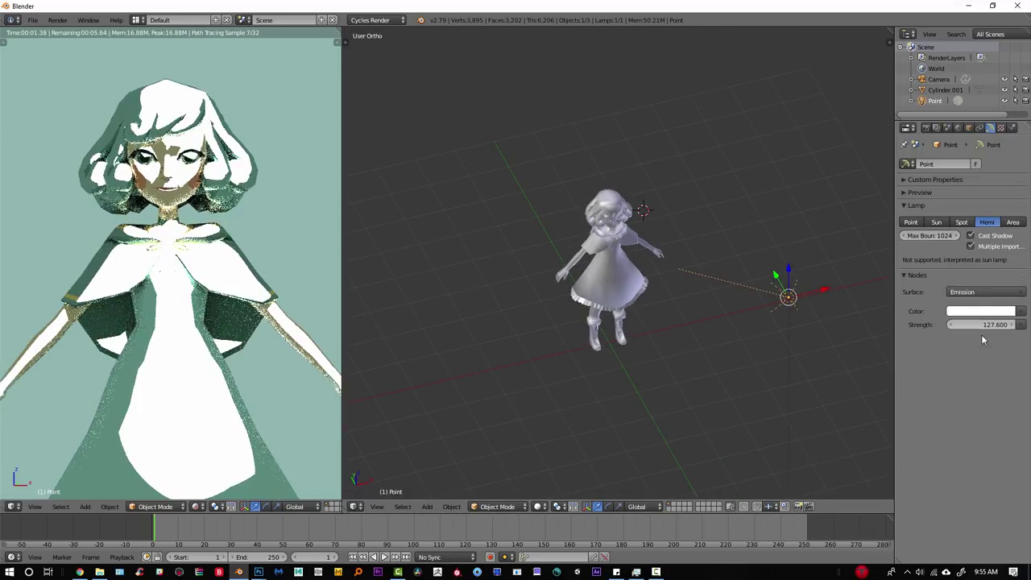
click(974, 320)
text(2)
key(Return)
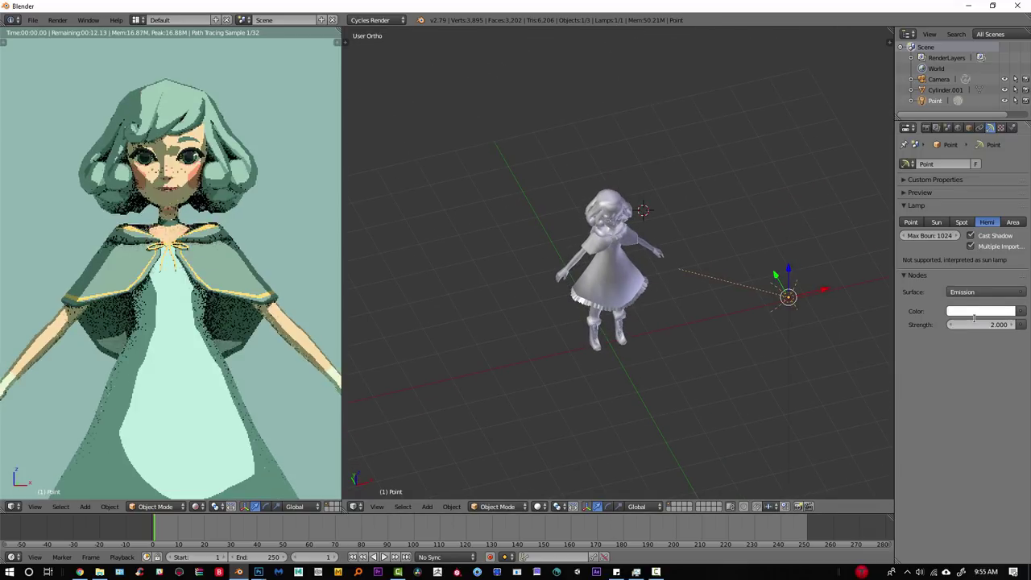
drag(984, 324, 973, 324)
- Rotate the Hemi lamp around the global Z axis and reposition it out to the character's left side
click(712, 290)
key(r)
key(z)
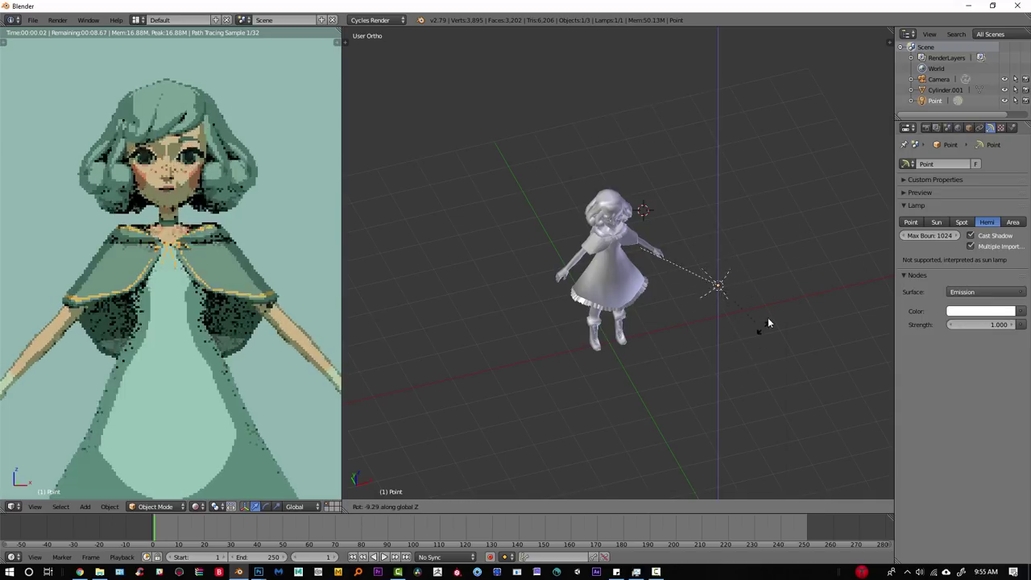
click(747, 270)
middle_drag(745, 277, 749, 385)
key(g)
click(862, 216)
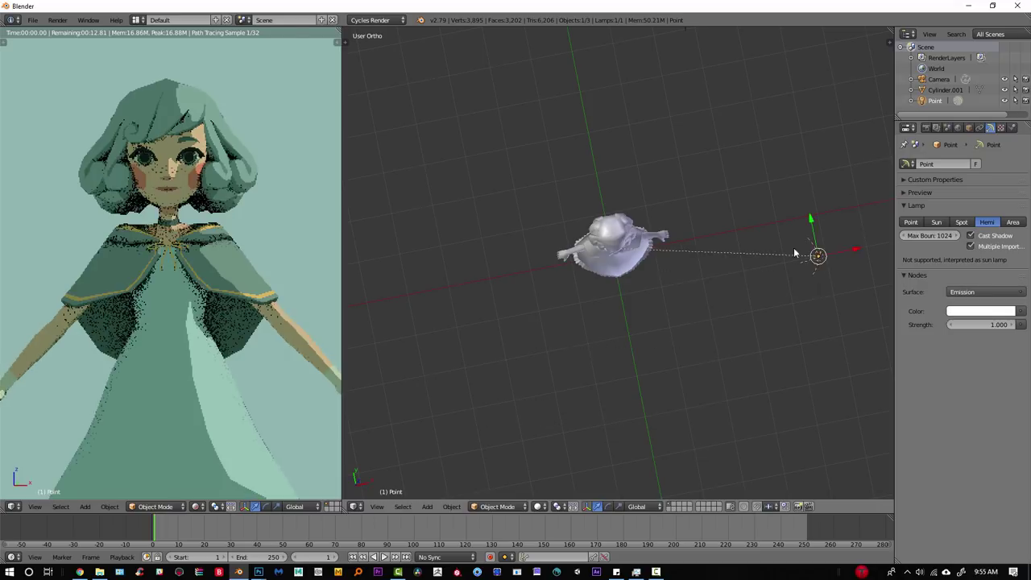
- Rotate the Hemi lamp and bring it closer to the character's front left
key(r)
middle_drag(796, 279, 724, 311)
click(764, 255)
key(g)
click(731, 345)
key(r)
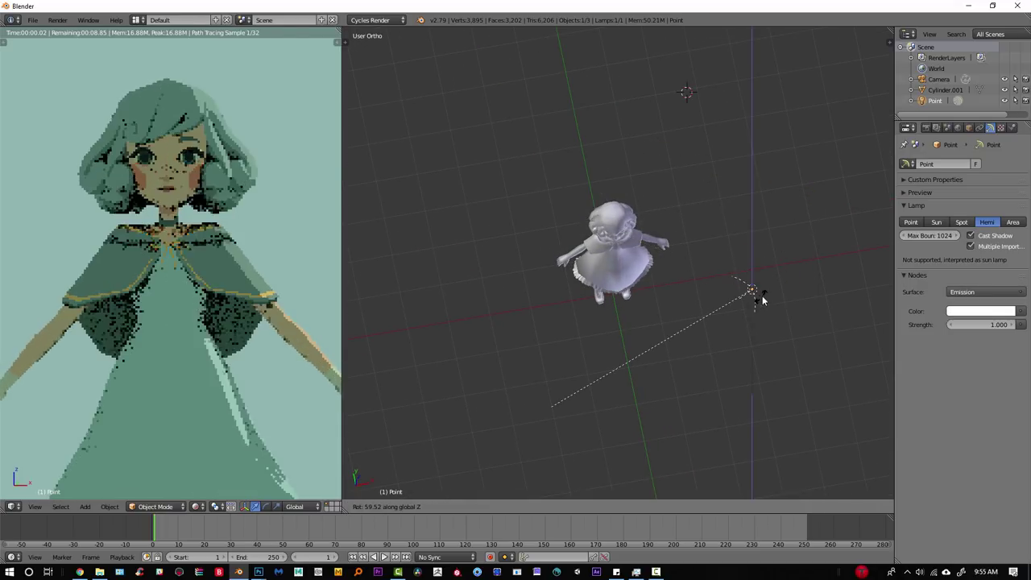
click(468, 256)
- Rotate the Hemi lamp to light the character's front from her left, and check the shading on her dress
scroll(225, 292, up, 3)
key(r)
key(z)
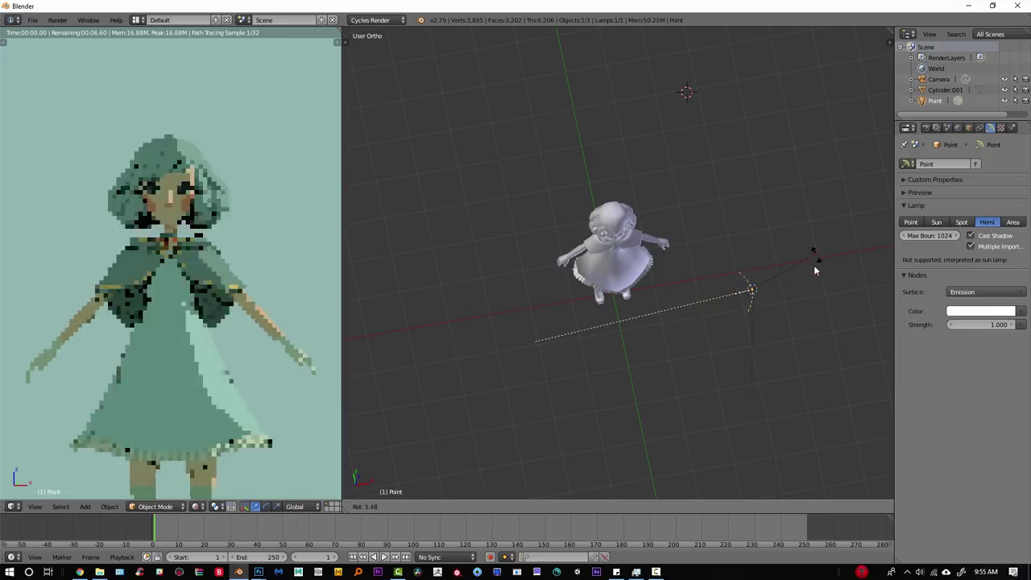
click(806, 311)
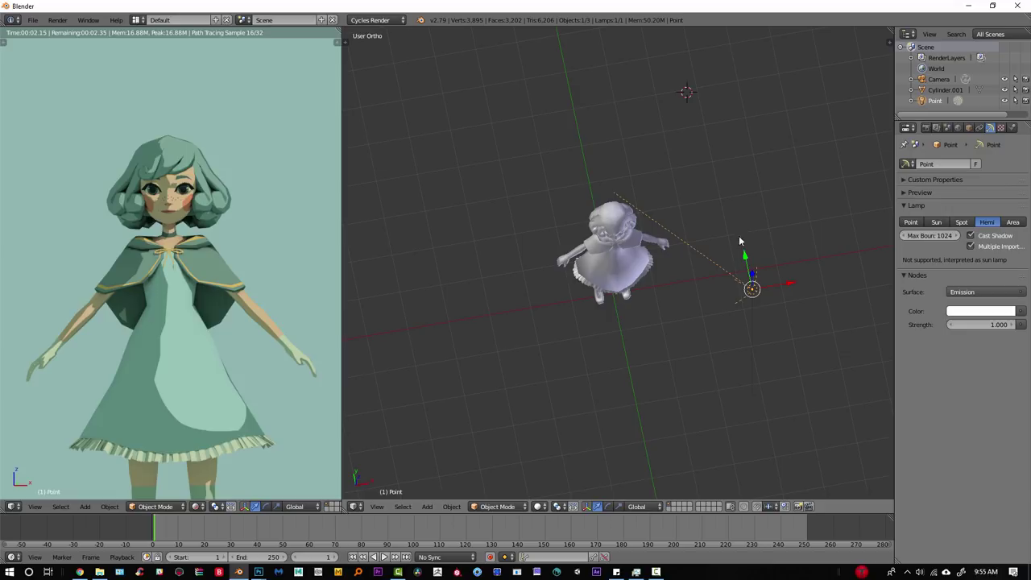
scroll(267, 361, up, 2)
scroll(229, 316, down, 2)
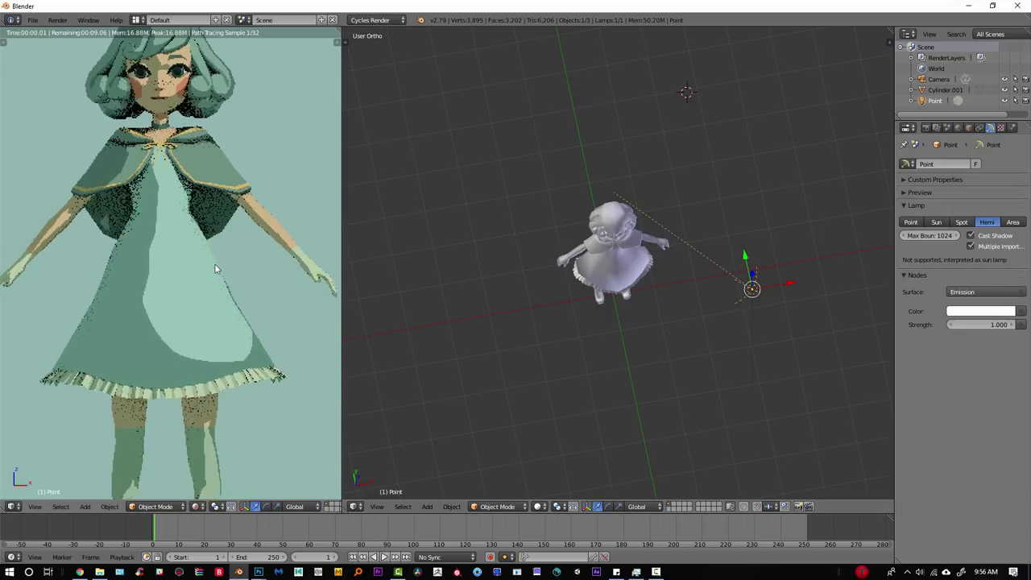
- Rotate the Hemi lamp around the global Z axis to shift the light across the character's front
middle_drag(543, 319, 785, 297)
key(r)
key(z)
click(781, 298)
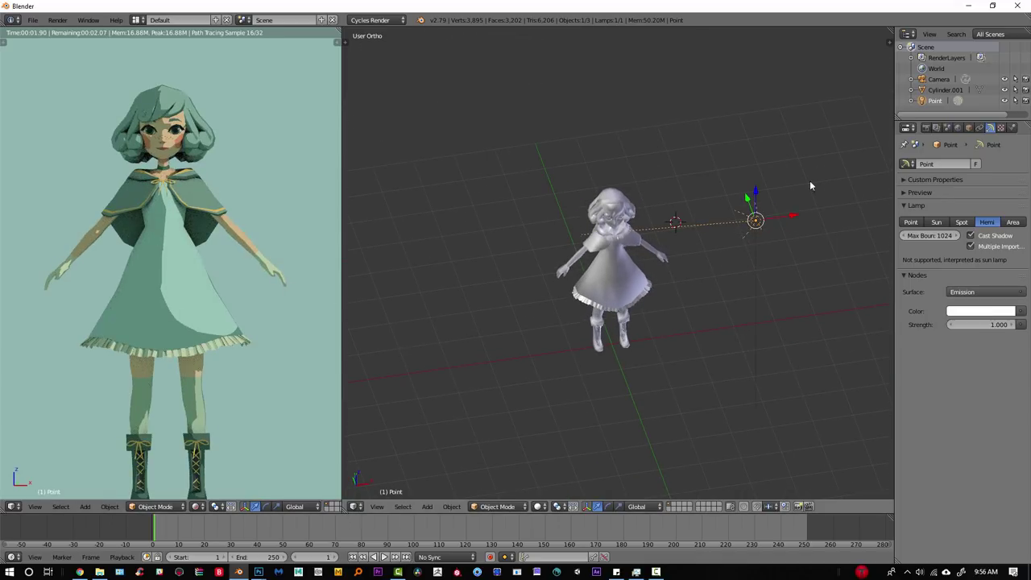
- Change the lamp type to Area with a strength of 37.4 and move the lamp in front of the character
click(1014, 223)
scroll(823, 221, up, 3)
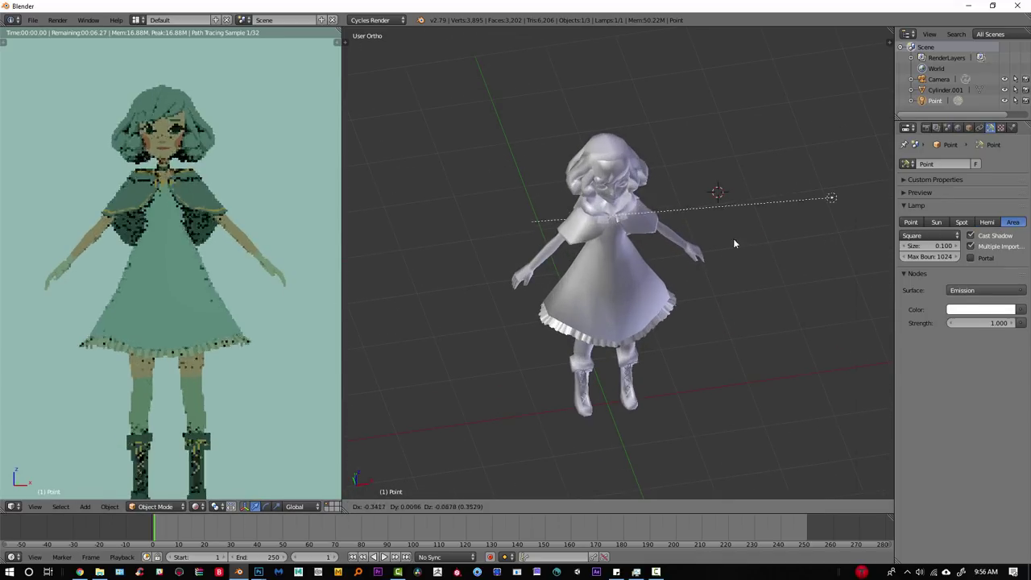
middle_drag(733, 238, 803, 301)
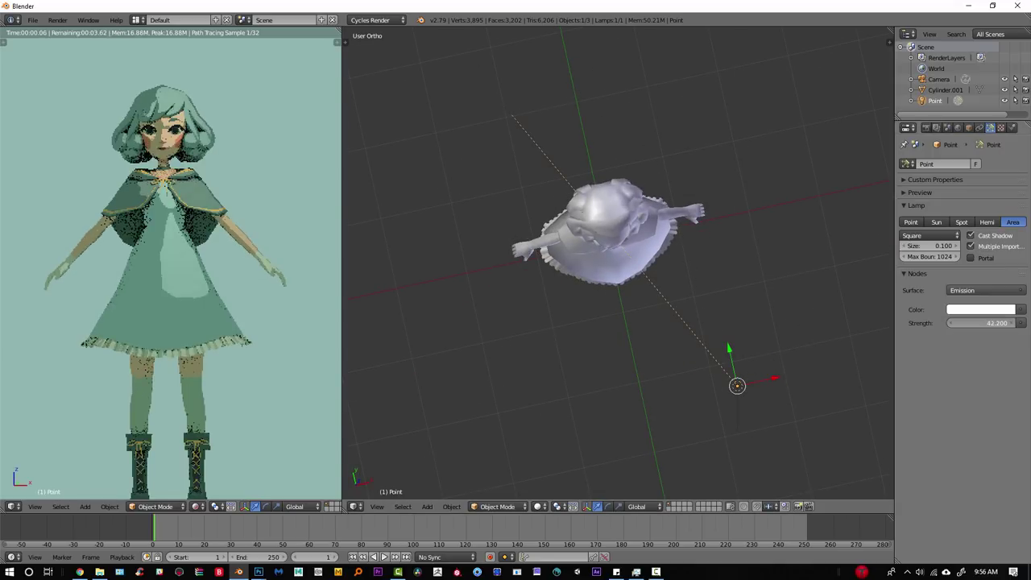
key(g)
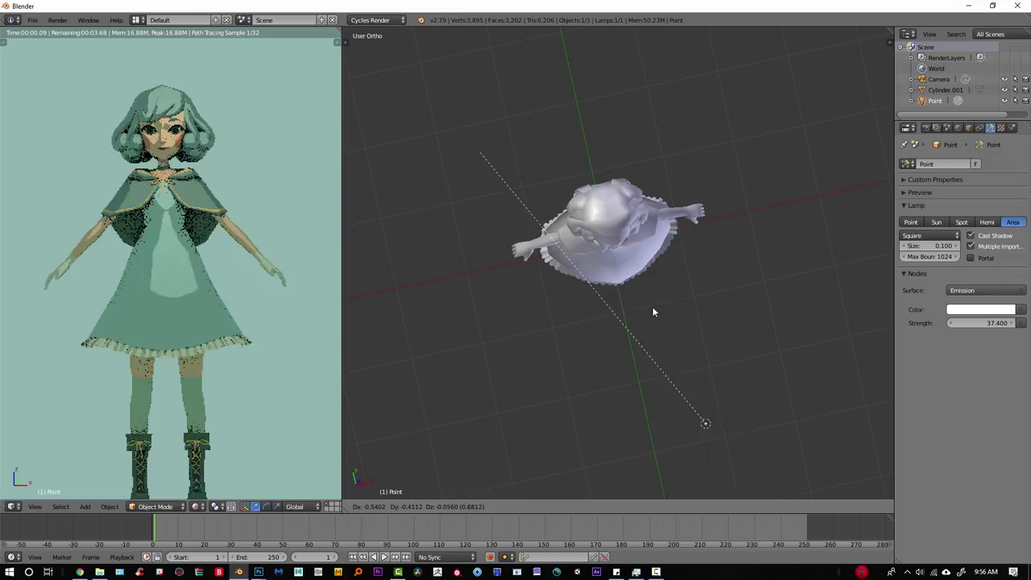
- Rotate the Area lamp around the X axis and move it to the character's front left
key(r)
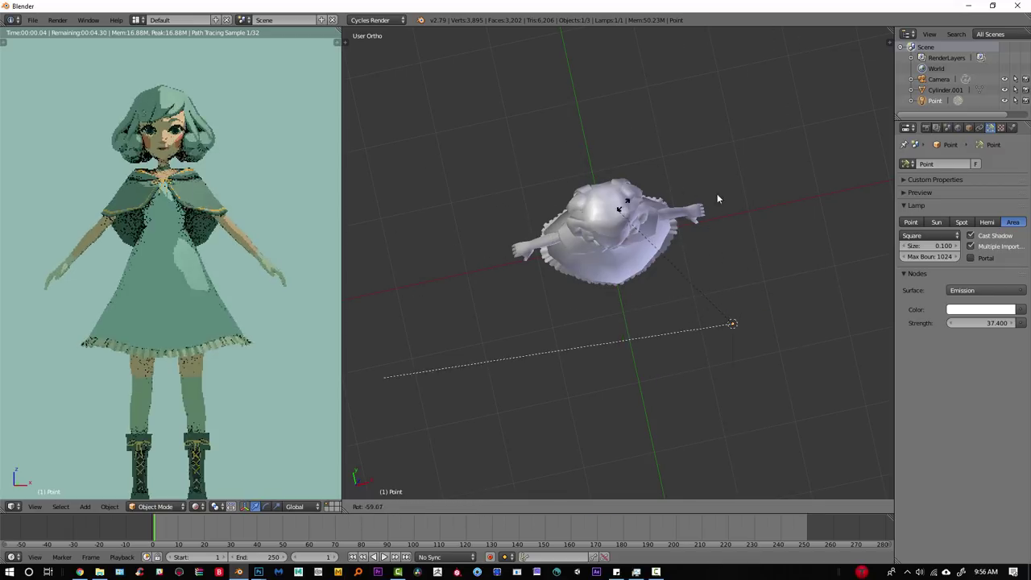
right_click(718, 199)
middle_drag(720, 266, 774, 203)
key(r)
key(x)
click(755, 250)
key(g)
click(699, 293)
- Reposition the Area lamp from several view angles until it lights the front of the dress from her left
middle_drag(702, 291, 651, 335)
key(g)
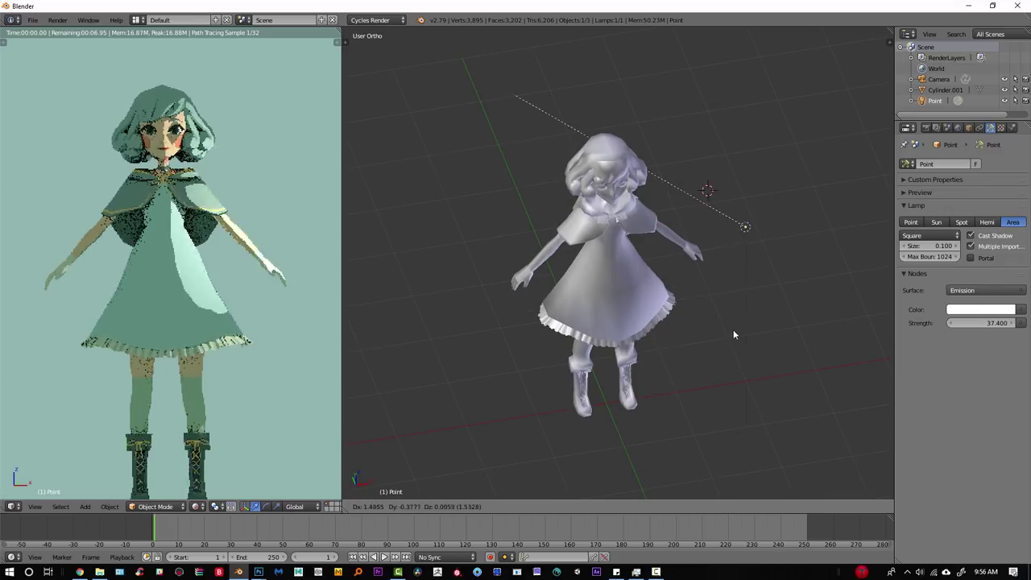
click(733, 331)
middle_drag(733, 330, 648, 344)
key(g)
click(419, 312)
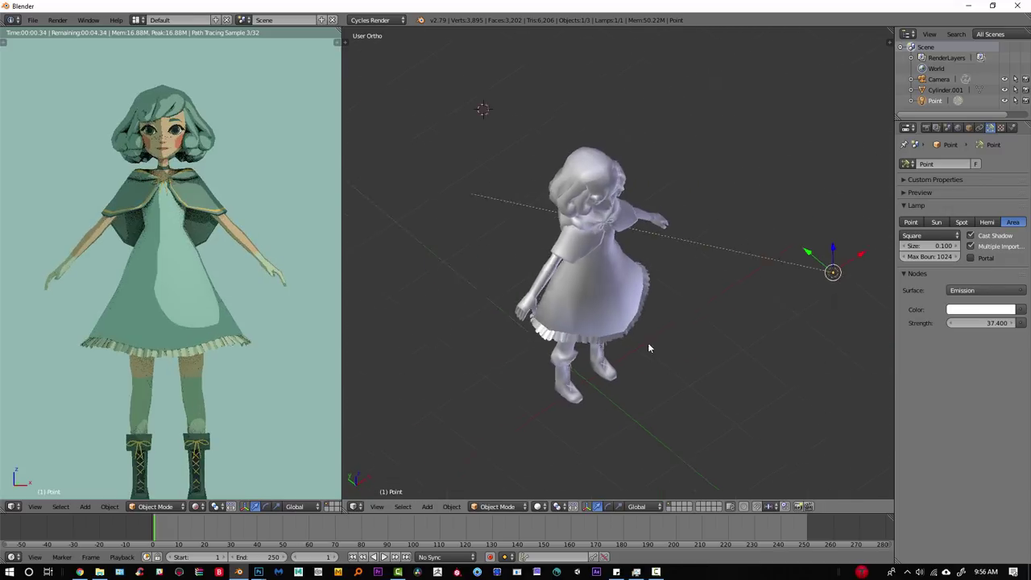
key(g)
click(697, 314)
middle_drag(697, 314, 771, 324)
key(g)
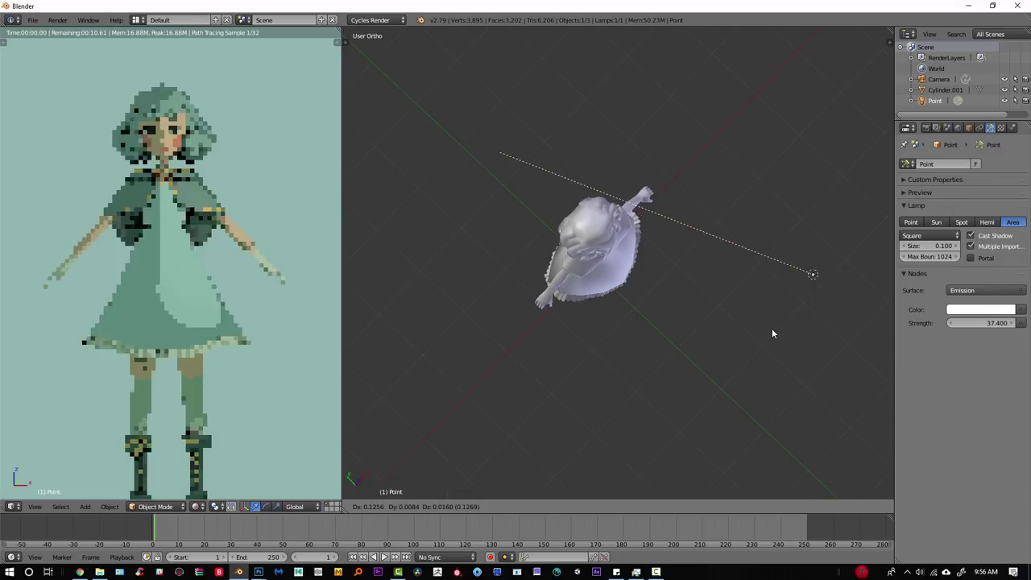
click(690, 312)
- Shift the Area lamp slightly and rotate it, comparing the shading on the character's face and hair
scroll(250, 230, up, 3)
shift+middle_drag(238, 229, 242, 352)
key(g)
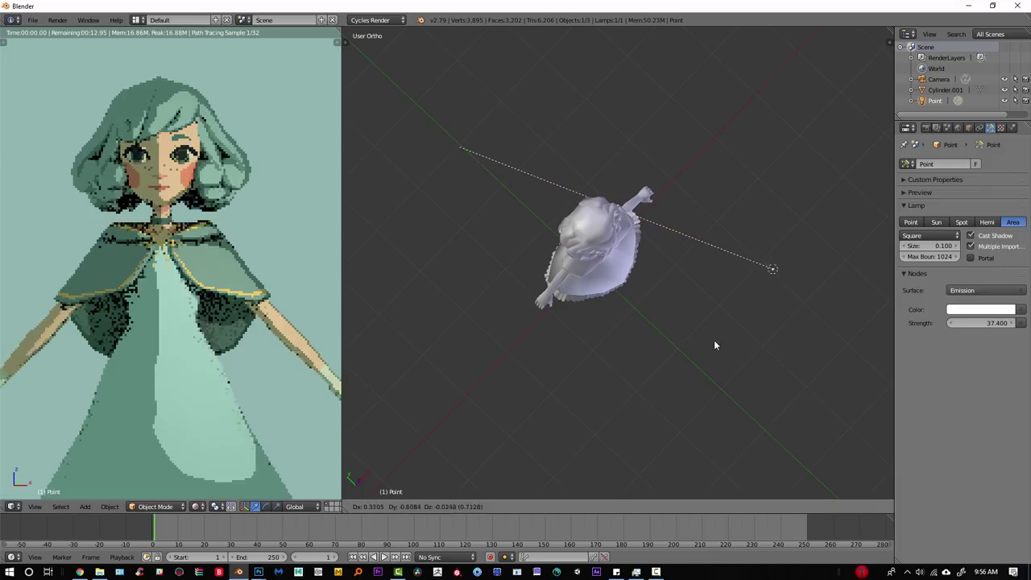
click(740, 354)
scroll(750, 325, down, 2)
key(r)
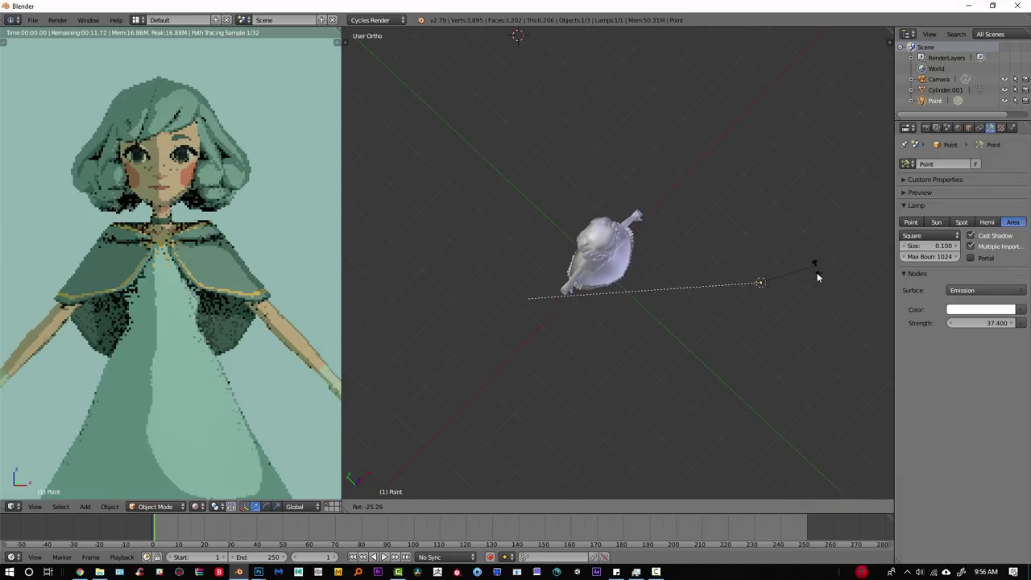
click(820, 279)
middle_drag(690, 246, 673, 284)
key(r)
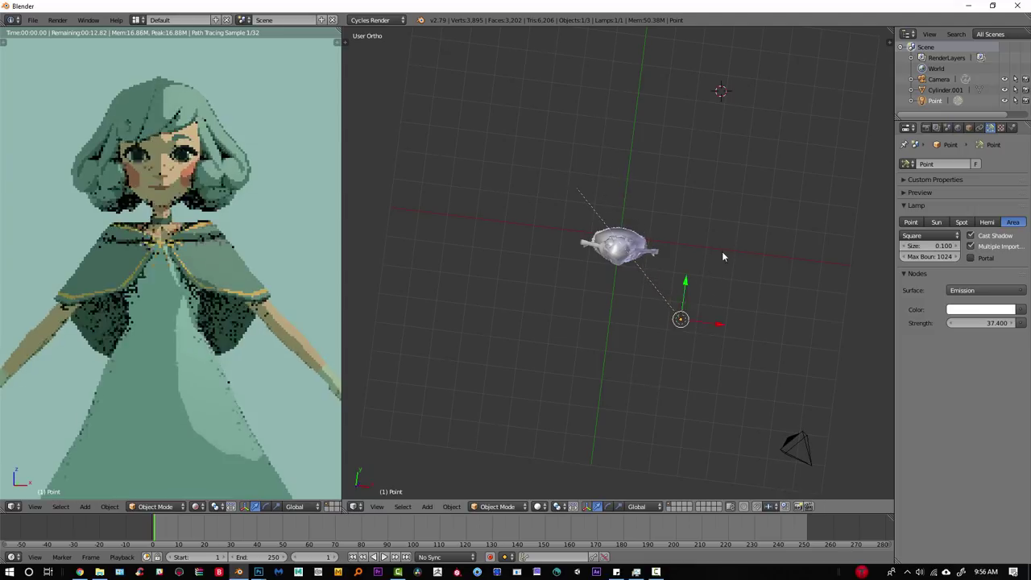
middle_drag(722, 256, 534, 151)
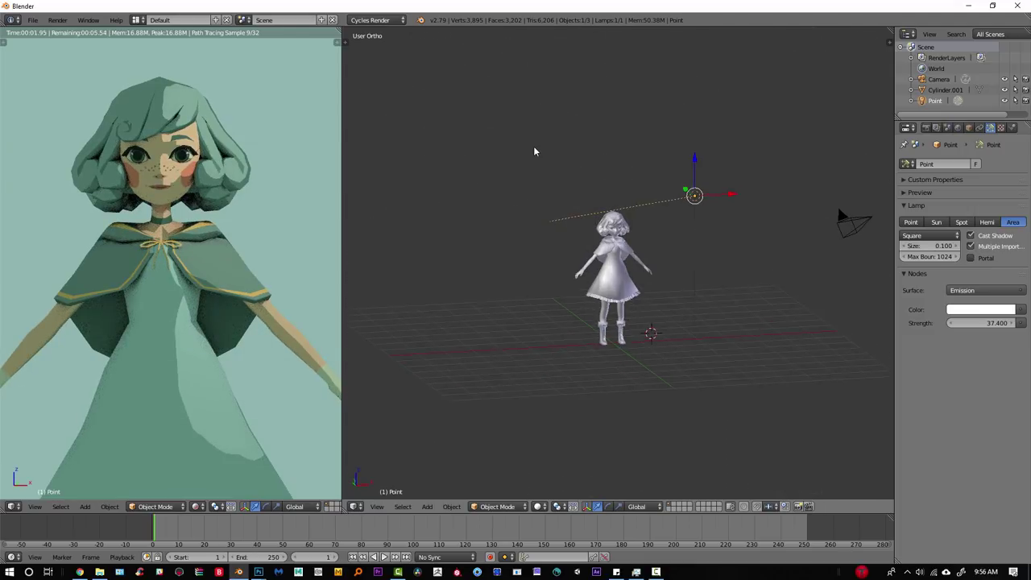
- Switch the lamp to Hemi, lower its strength to 2.7, and rotate it toward the character
click(990, 223)
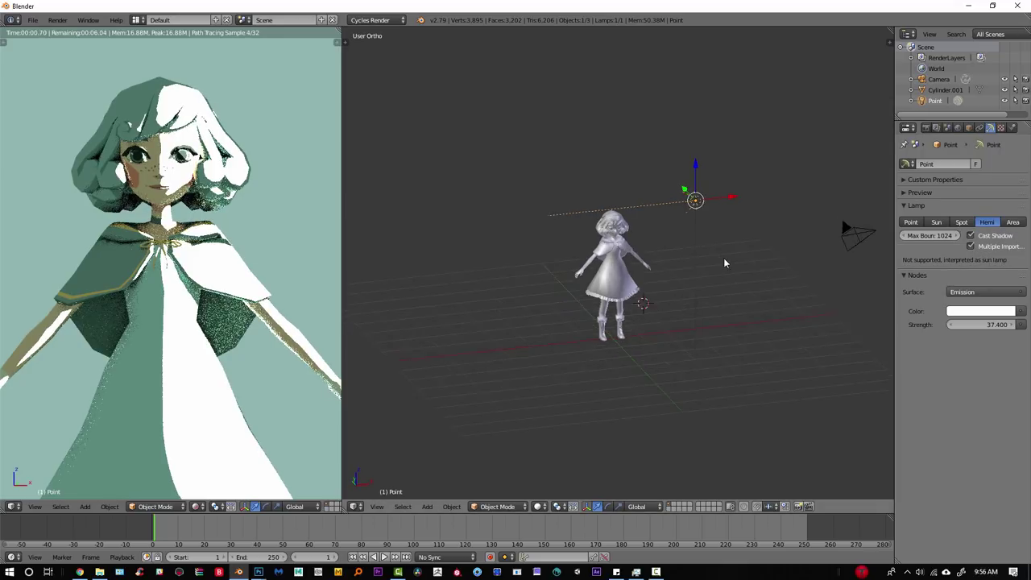
mouse_move(984, 324)
mouse_down()
mouse_move(951, 325)
mouse_move(972, 324)
mouse_up()
key(r)
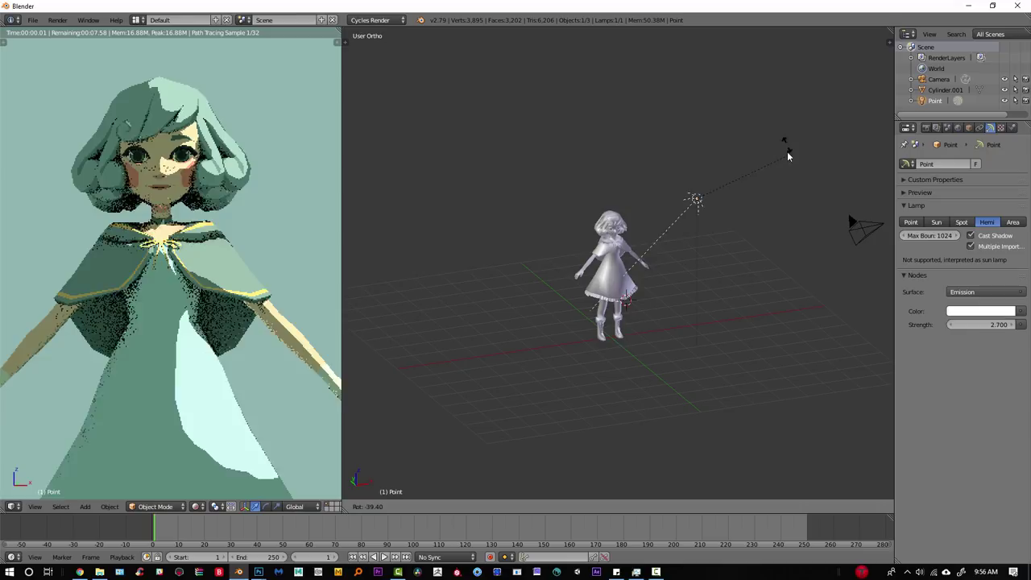
click(796, 219)
- Switch the lamp back to Area, move it closer to the character, and set its strength to 8.6
click(1012, 223)
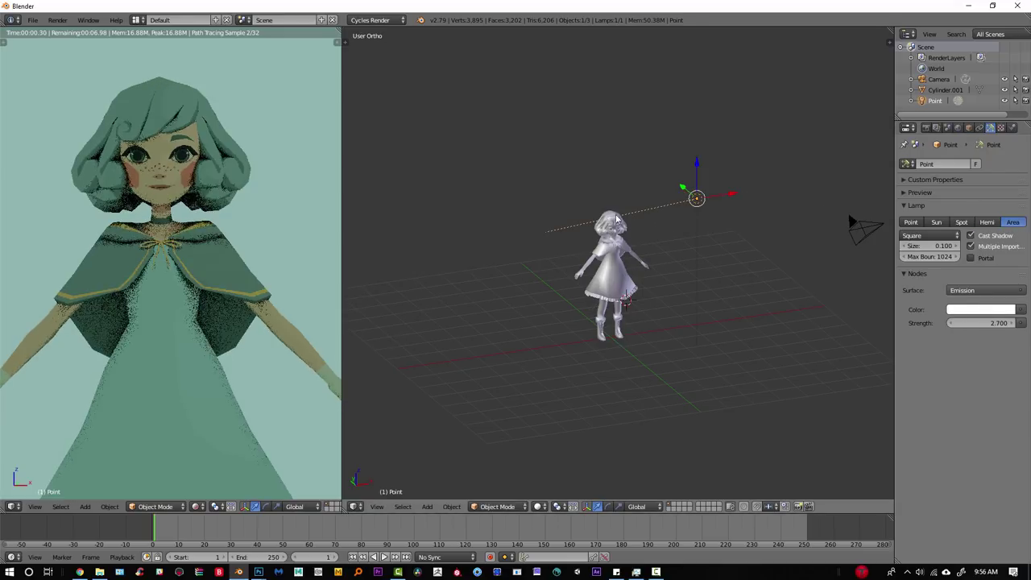
key(g)
click(806, 254)
middle_drag(806, 257, 822, 303)
drag(966, 323, 1015, 323)
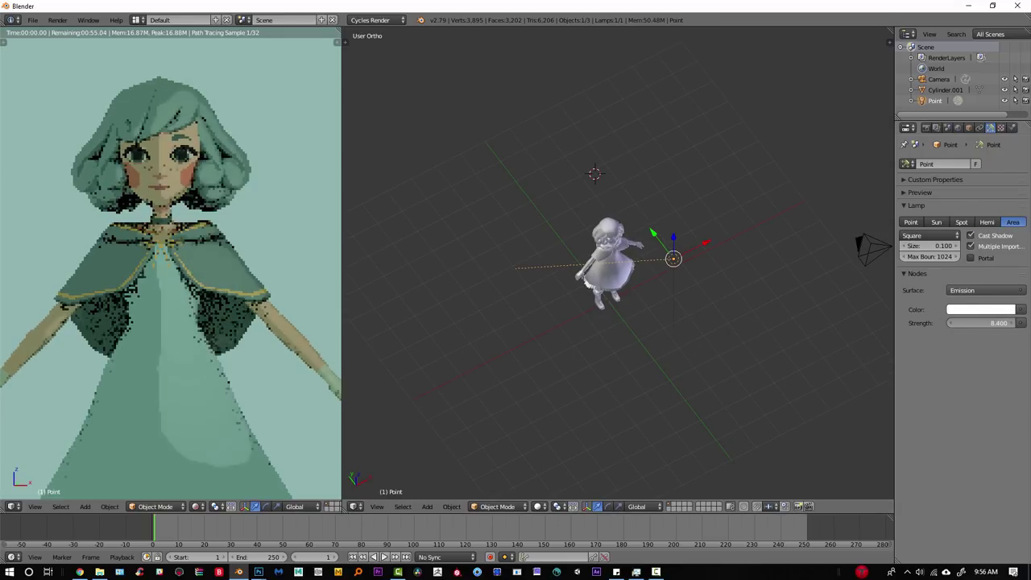
- Adjust the Area lamp's position at the character's left side and raise its strength to 20.5
mouse_move(721, 292)
middle_down()
mouse_move(656, 275)
mouse_move(737, 282)
middle_up()
key(g)
click(673, 277)
scroll(680, 290, down, 4)
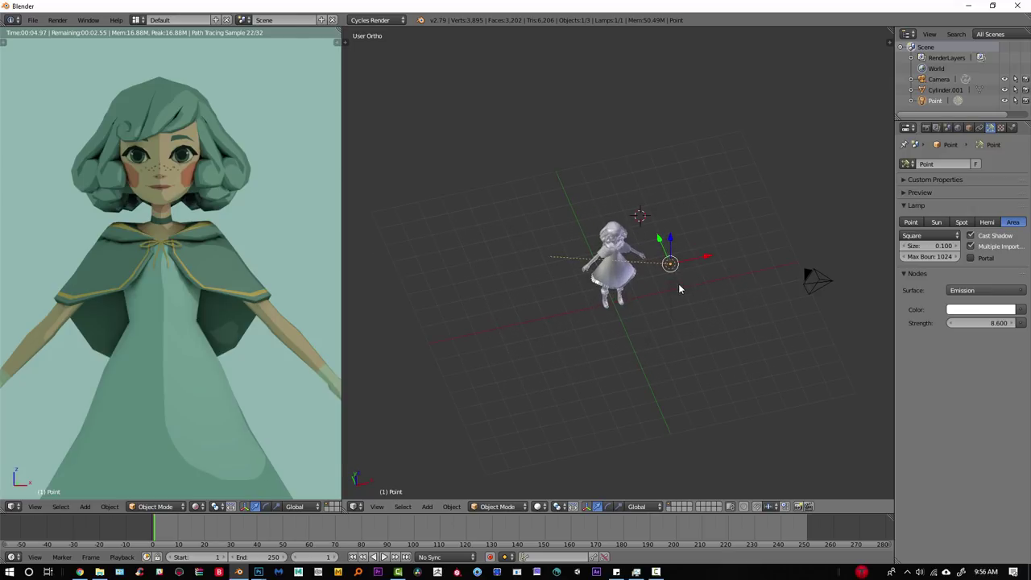
drag(978, 323, 999, 323)
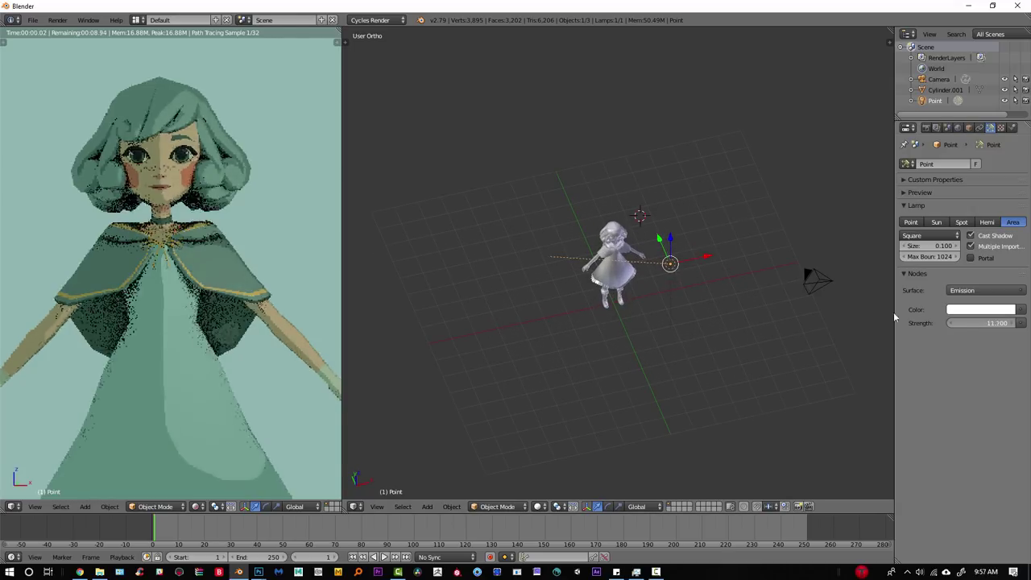
scroll(226, 236, down, 4)
scroll(712, 299, up, 2)
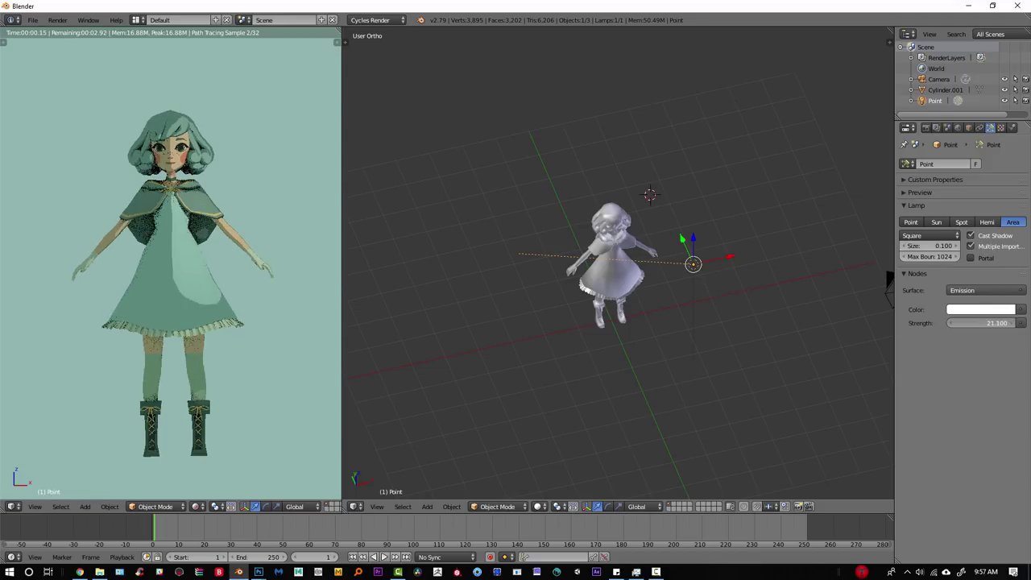
scroll(772, 260, up, 1)
- Rotate the Area lamp around the global Z axis and move it directly in front of the character's dress
key(r)
key(z)
click(752, 304)
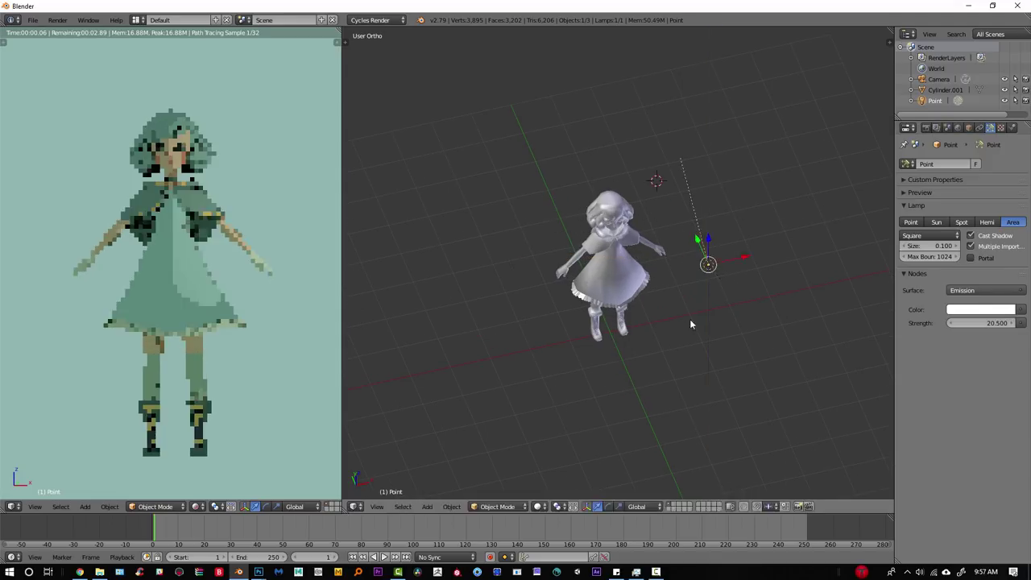
key(g)
scroll(226, 325, up, 6)
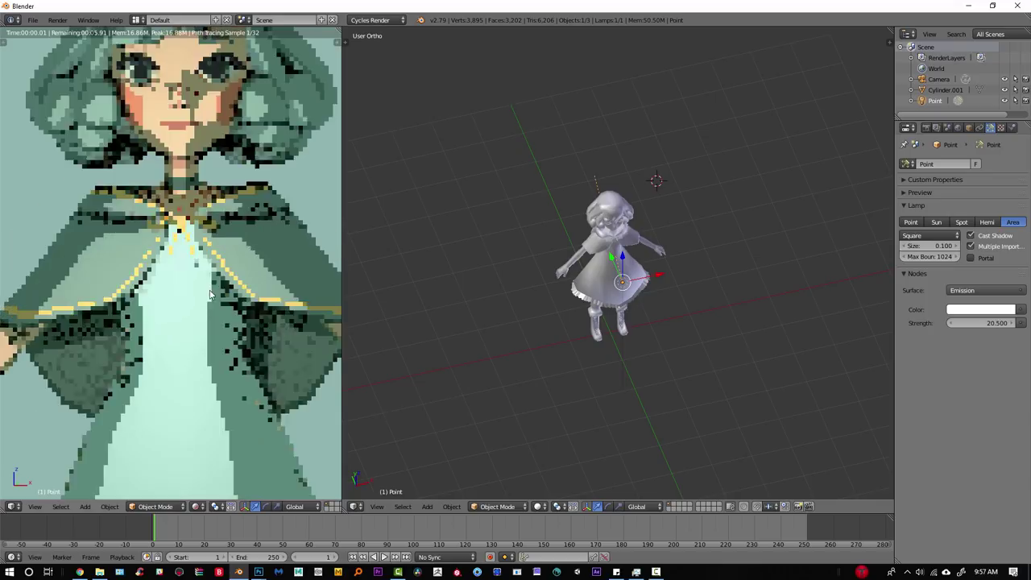
middle_drag(637, 274, 667, 333)
key(g)
click(684, 336)
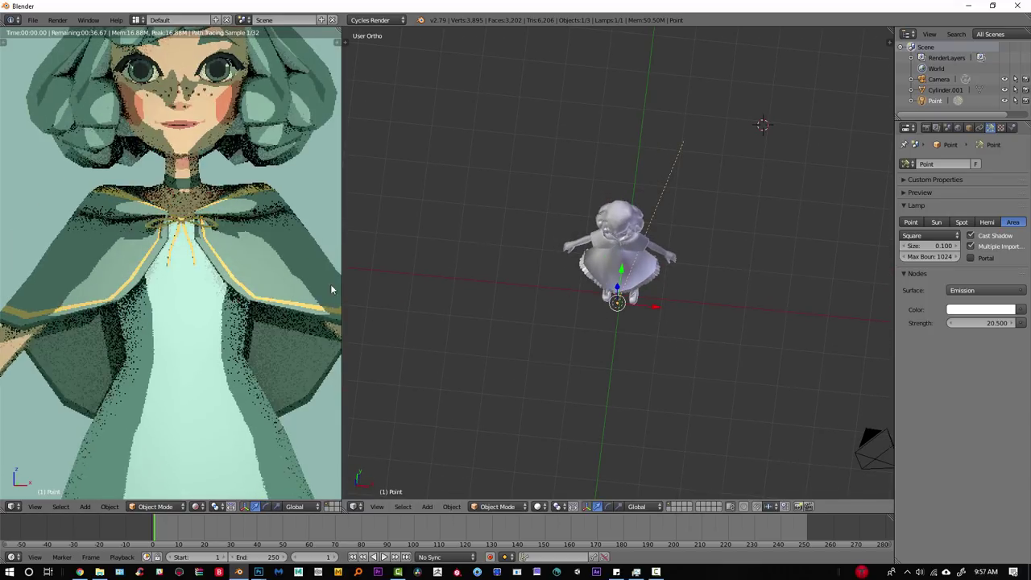
- Move the Area lamp back to the character's front left and rotate it around the X and Z axes
scroll(254, 316, down, 4)
middle_drag(570, 332, 778, 266)
key(r)
key(x)
click(668, 202)
key(g)
click(713, 286)
key(r)
key(z)
click(772, 220)
middle_drag(776, 207, 733, 158)
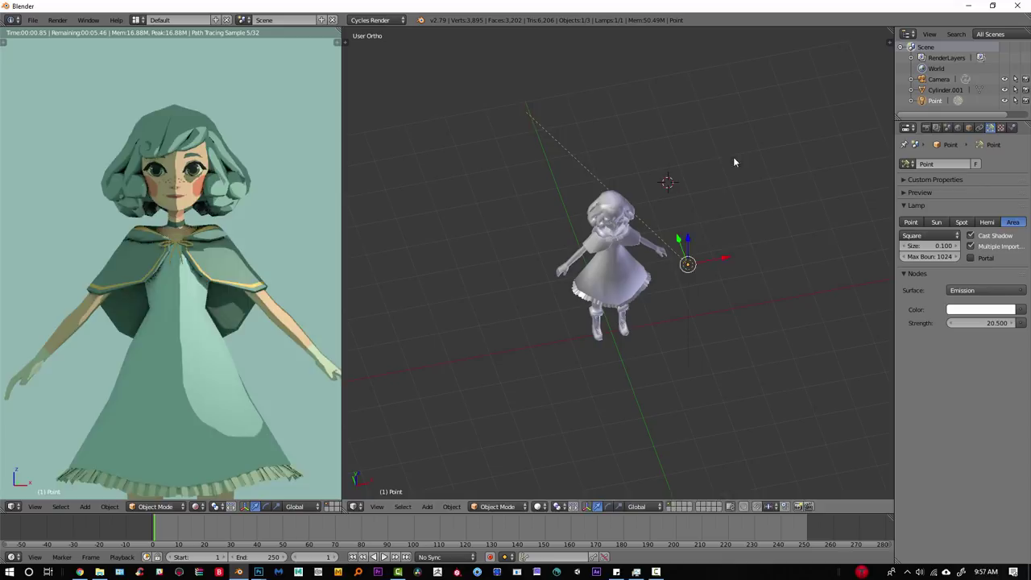
- Tilt the Area lamp around the X axis and set its strength to 23.9
key(r)
key(x)
click(735, 87)
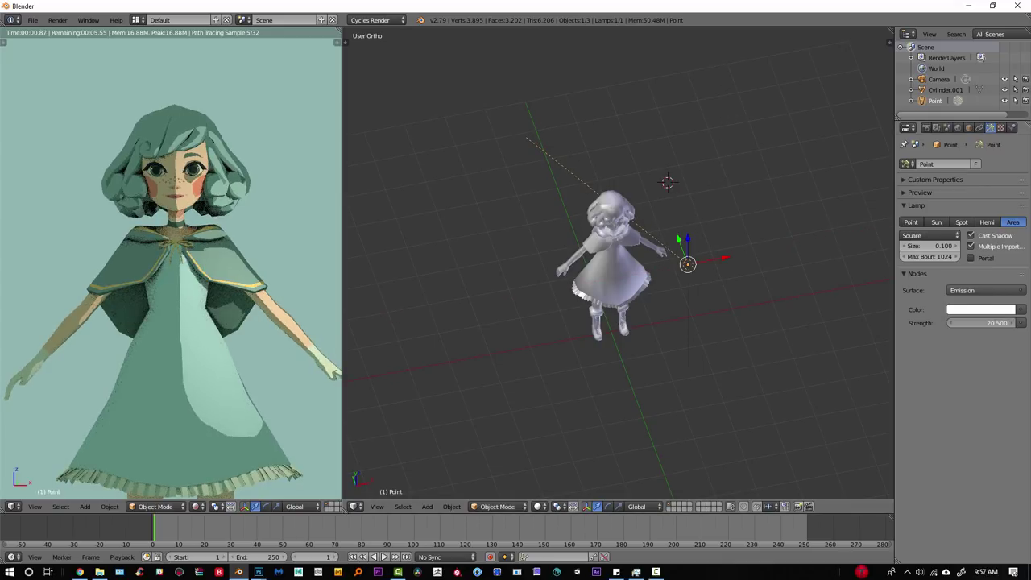
mouse_move(984, 323)
mouse_down()
mouse_move(1019, 323)
mouse_move(999, 323)
mouse_up()
- Rotate the Area lamp around the X axis again and reposition it out to the character's front left
middle_drag(681, 256, 703, 202)
key(r)
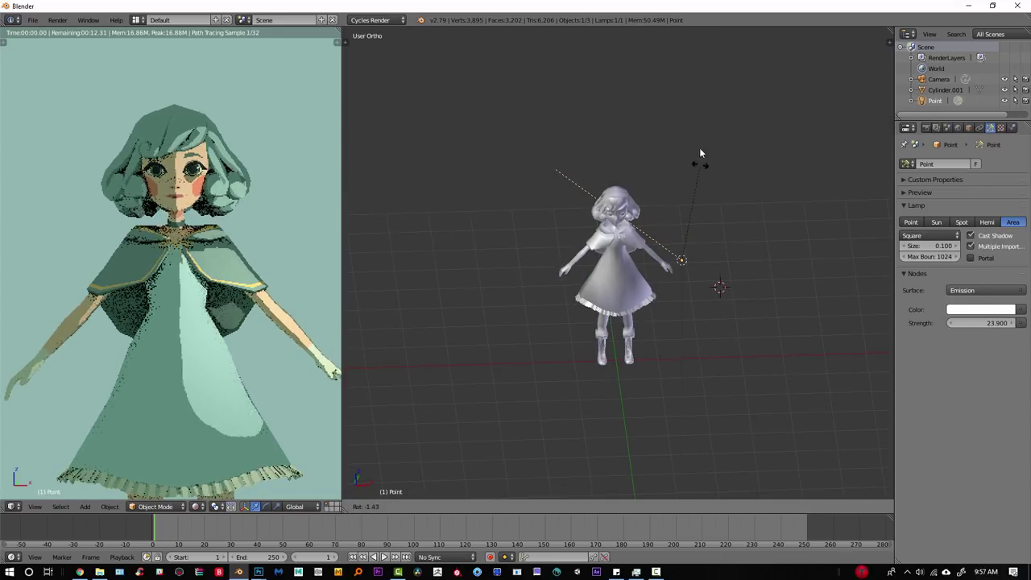
right_click(701, 153)
key(r)
key(x)
click(757, 164)
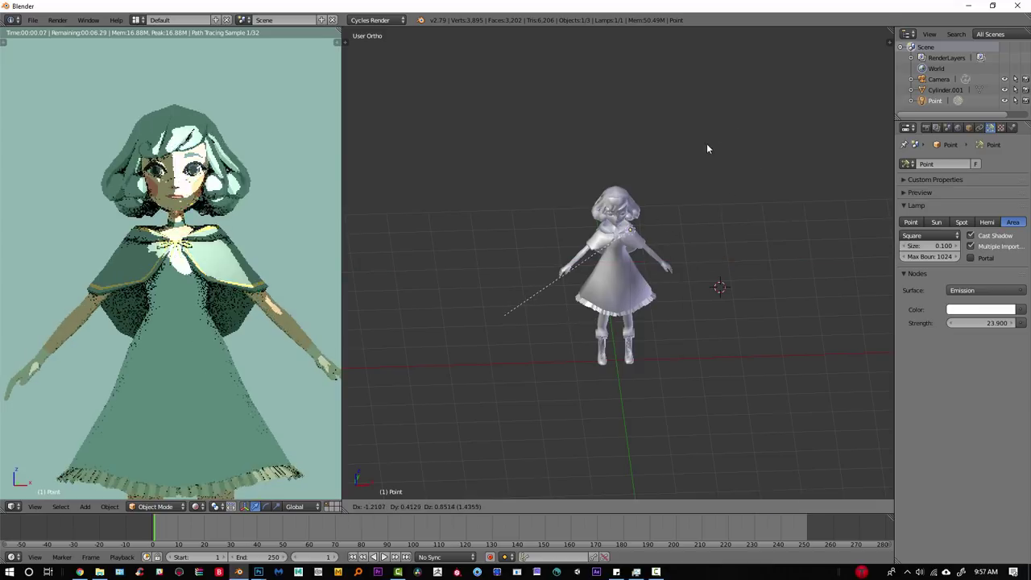
middle_drag(737, 175, 709, 216)
- Change the lamp type to Hemi and reset its strength to 1
click(986, 223)
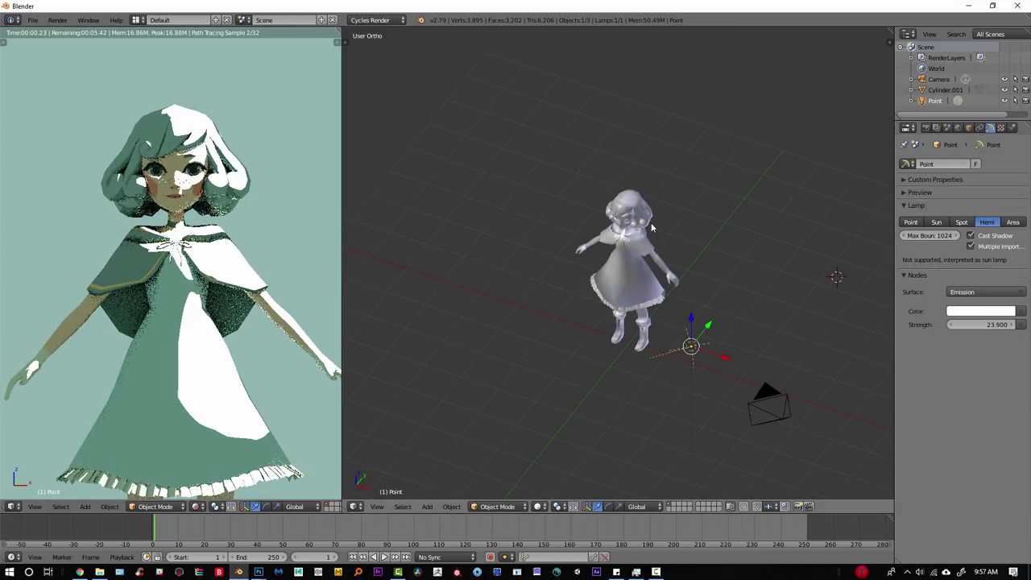
middle_drag(838, 234, 778, 235)
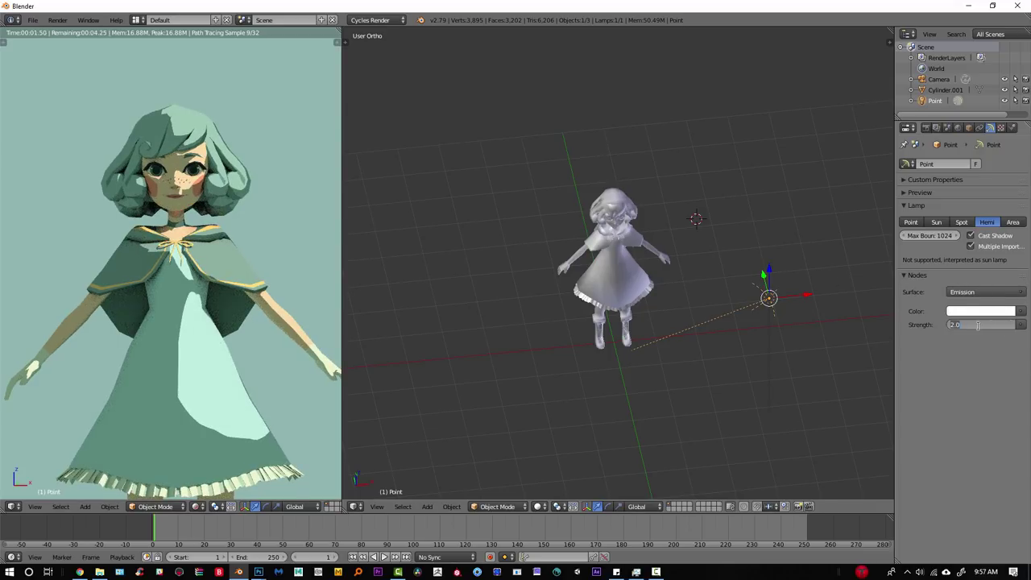
key(Return)
- Rotate the Hemi lamp around the X and Z axes so it lights the character from her left
scroll(831, 312, up, 3)
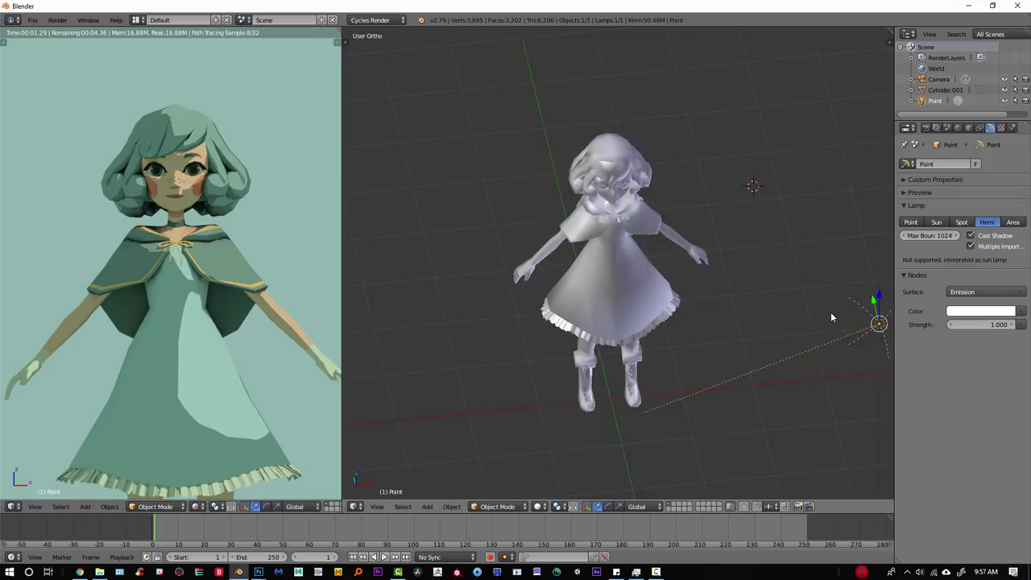
scroll(830, 311, down, 3)
shift+middle_drag(830, 312, 760, 271)
key(r)
key(x)
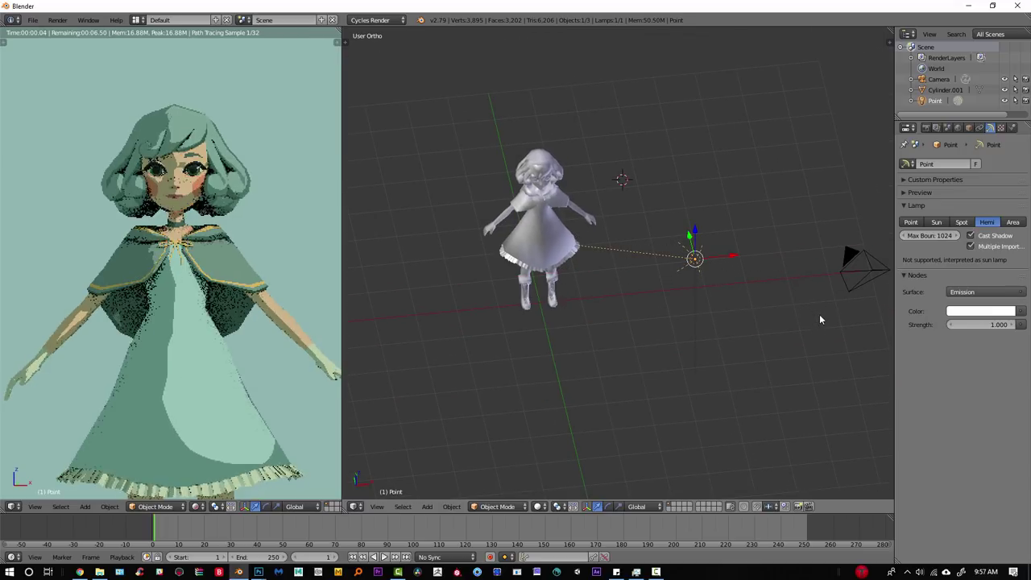
key(z)
click(843, 266)
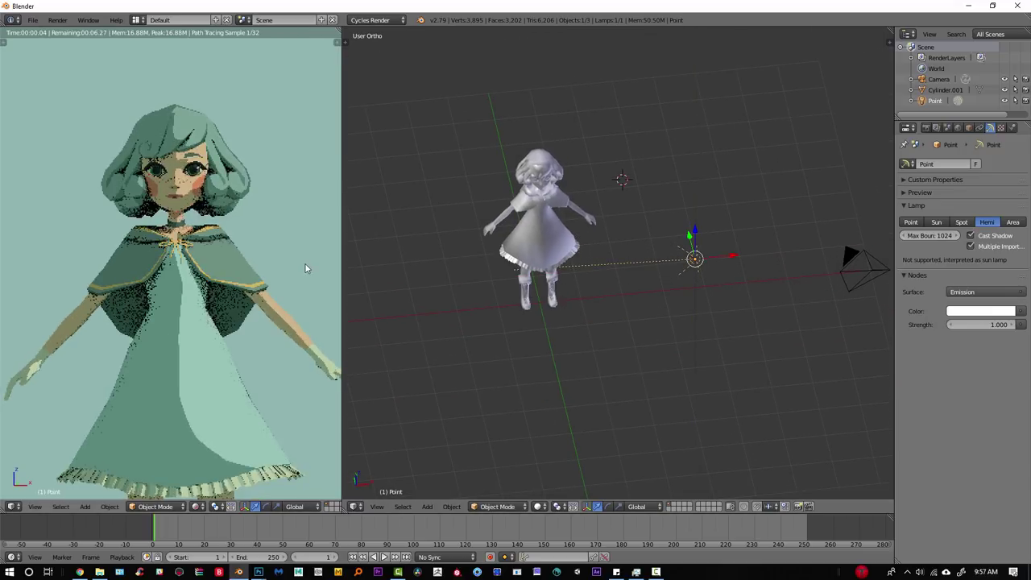
- Examine the rendered toon shading on the character's face, dress, legs and boots
scroll(194, 222, down, 5)
scroll(184, 242, up, 2)
shift+middle_drag(184, 175, 199, 287)
scroll(199, 288, up, 1)
scroll(198, 286, up, 1)
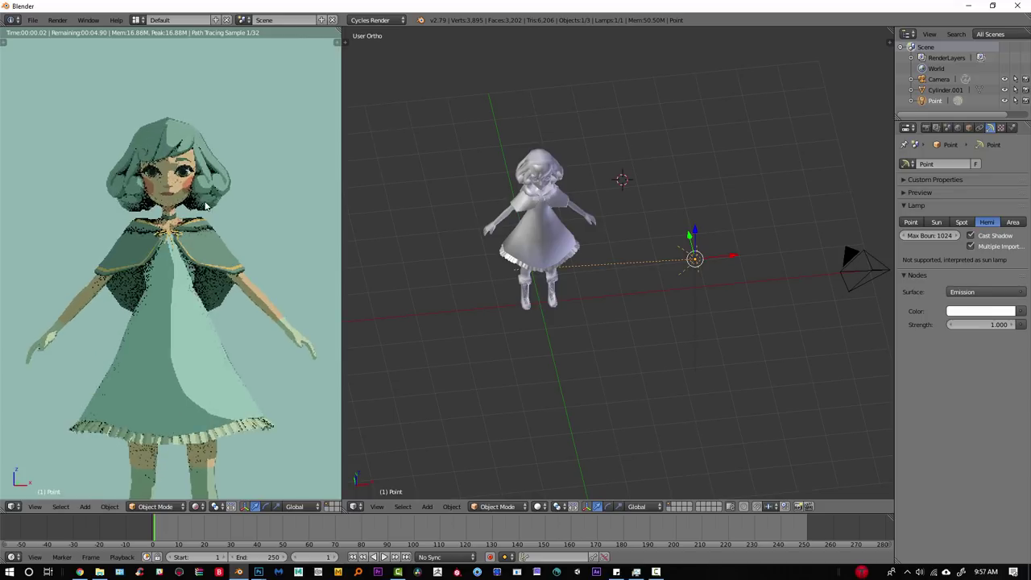
shift+middle_drag(199, 465, 190, 299)
scroll(248, 354, up, 3)
scroll(251, 381, down, 2)
scroll(249, 385, down, 1)
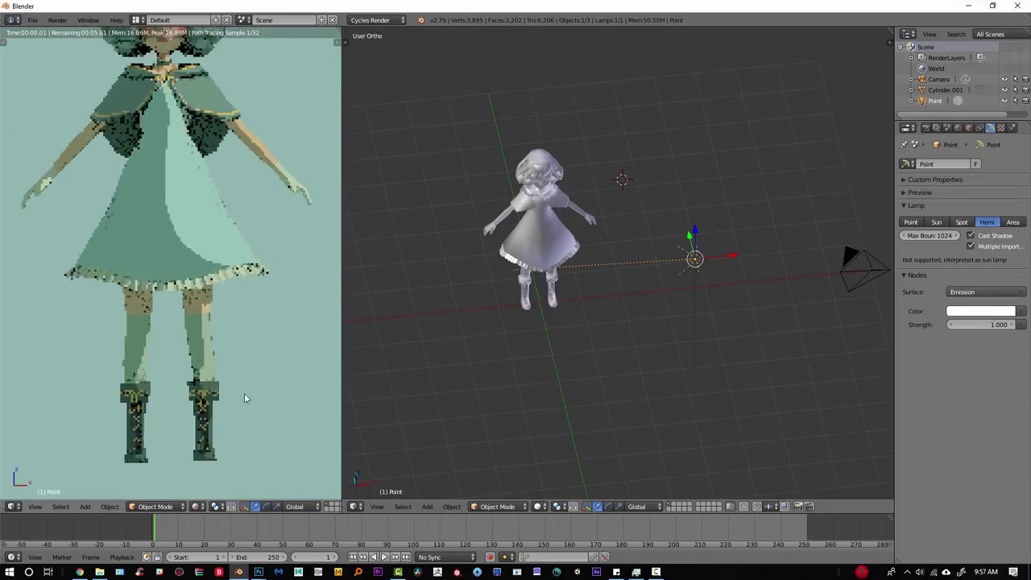
shift+middle_drag(187, 240, 185, 455)
scroll(184, 385, up, 4)
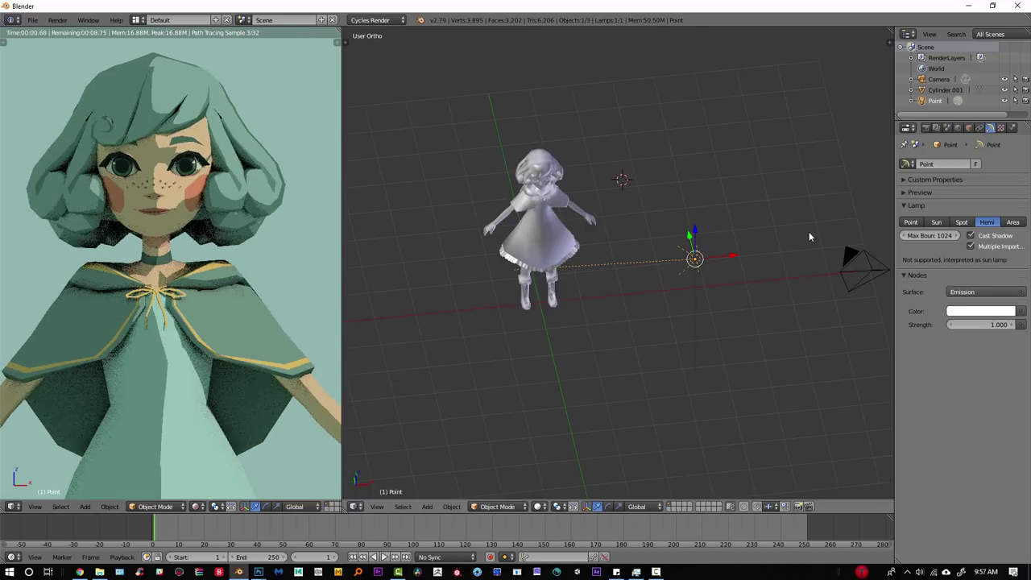
- Rotate the Hemi lamp around the global X axis to shift the light across the character's face and dress
key(r)
key(z)
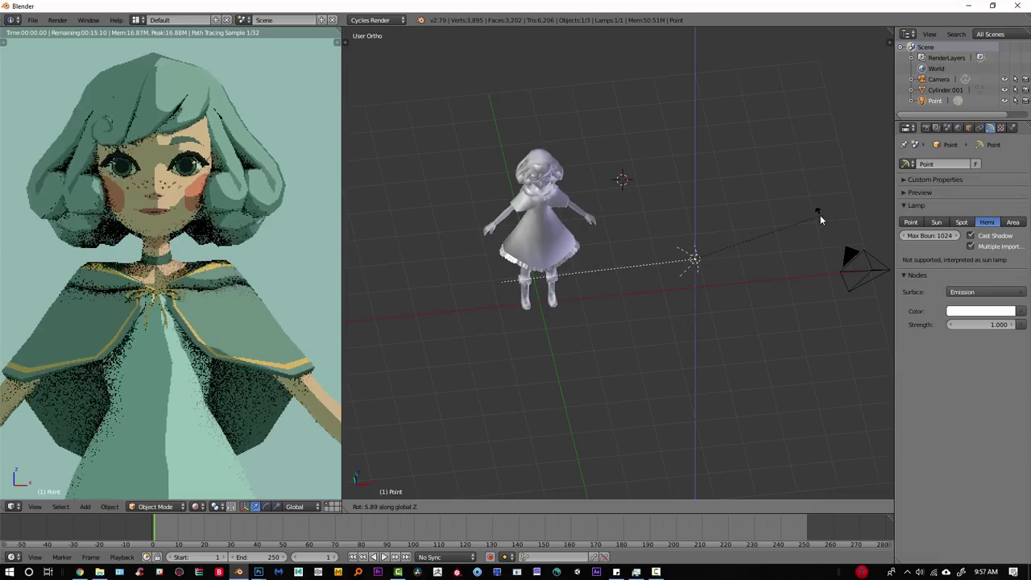
key(x)
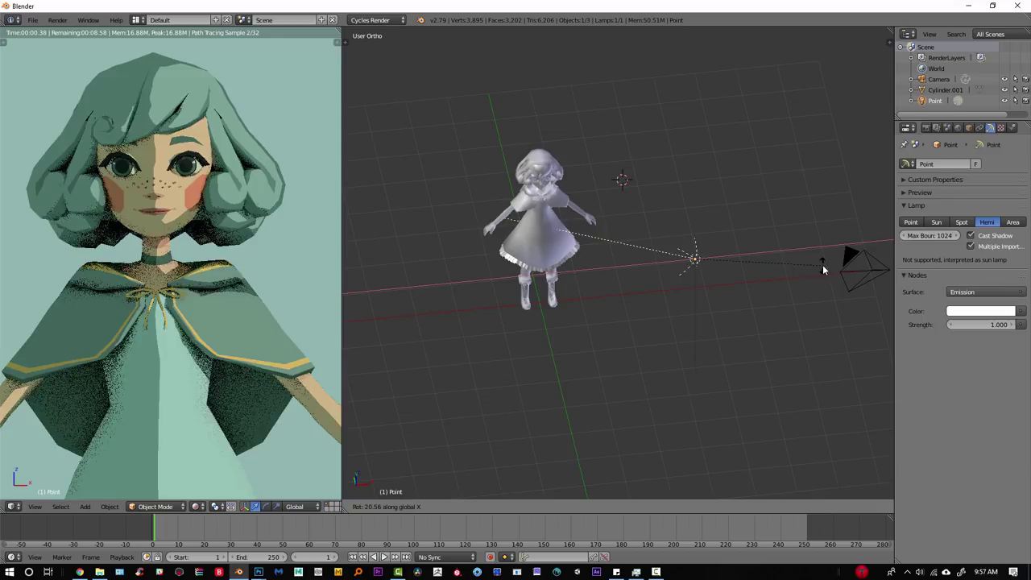
click(824, 273)
scroll(817, 275, down, 3)
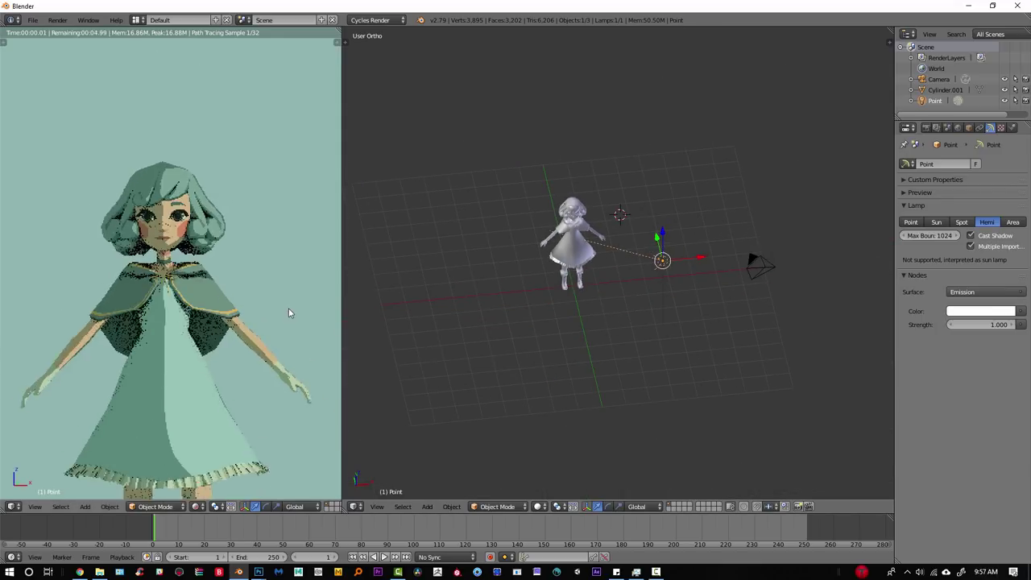
- Turn the Hemi lamp around the global Z axis in two adjustments to refine the shadow edge on the character
key(r)
key(z)
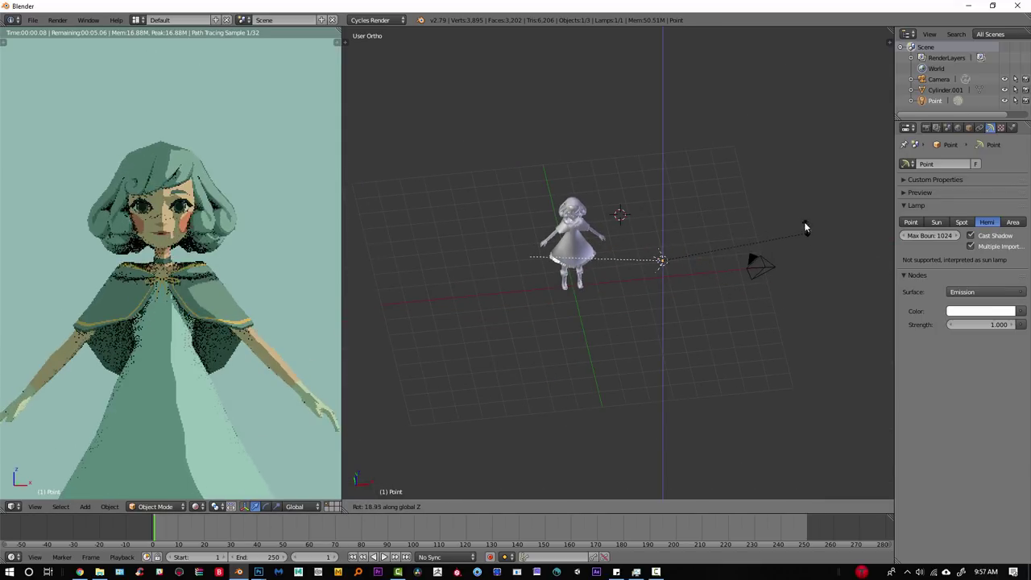
click(814, 237)
key(r)
key(z)
click(816, 330)
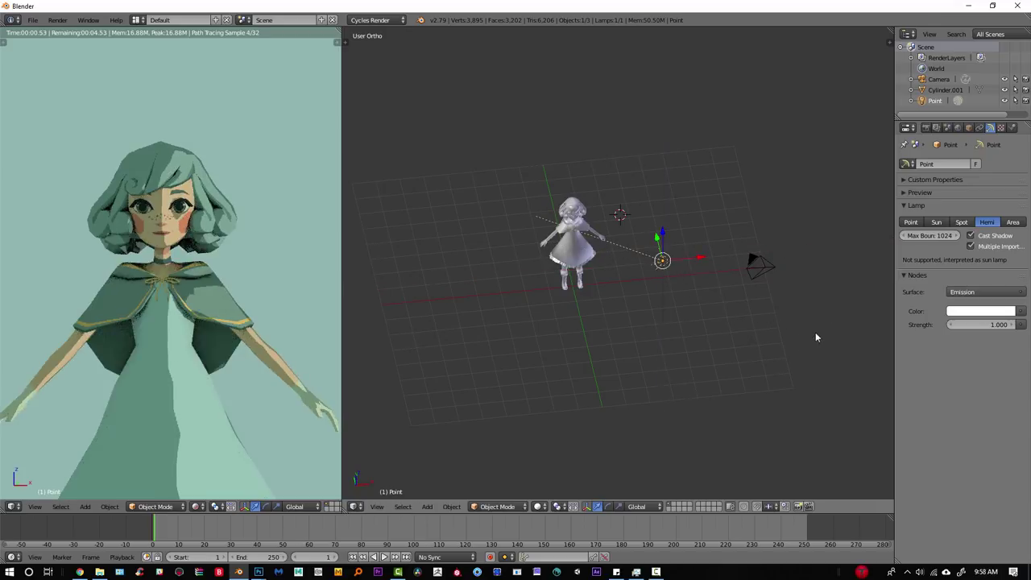
- Move the Hemi lamp closer to the character's left side and rotate it around the Z axis
key(g)
click(790, 260)
key(r)
key(z)
click(801, 242)
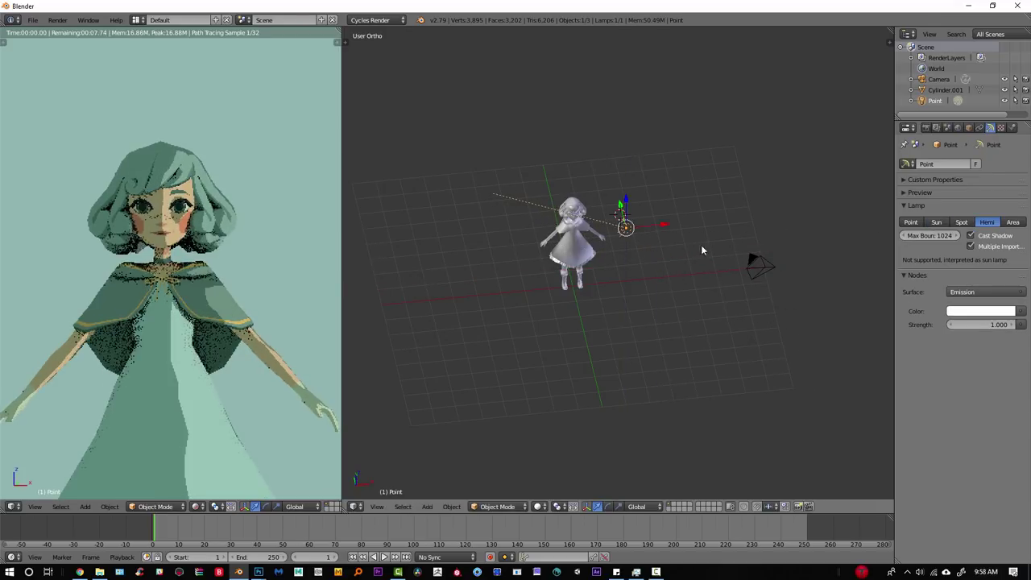
- Try the Sun lamp type, compare its shading on the character, and switch back to Hemi
scroll(698, 266, up, 4)
click(938, 222)
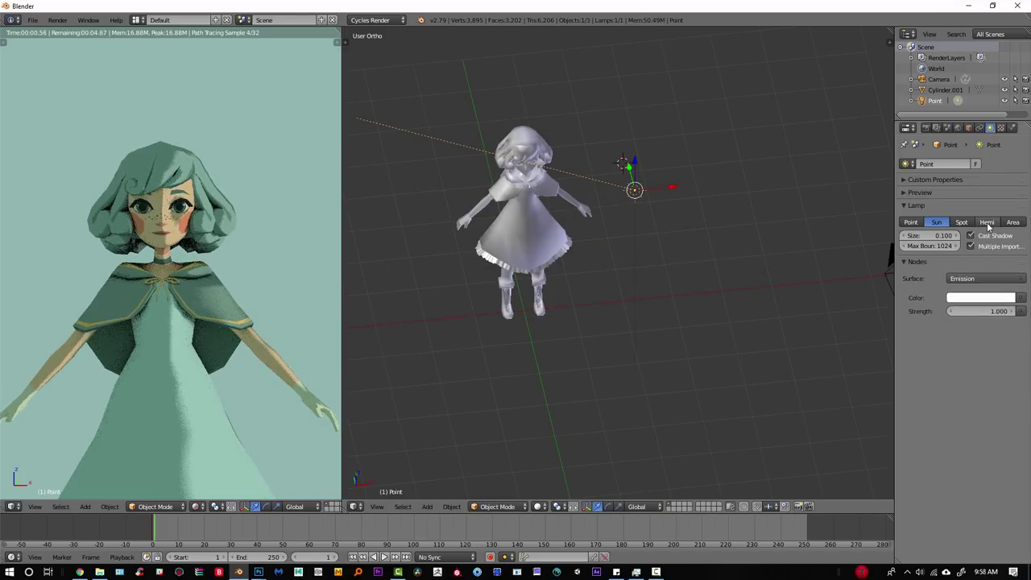
scroll(160, 208, up, 3)
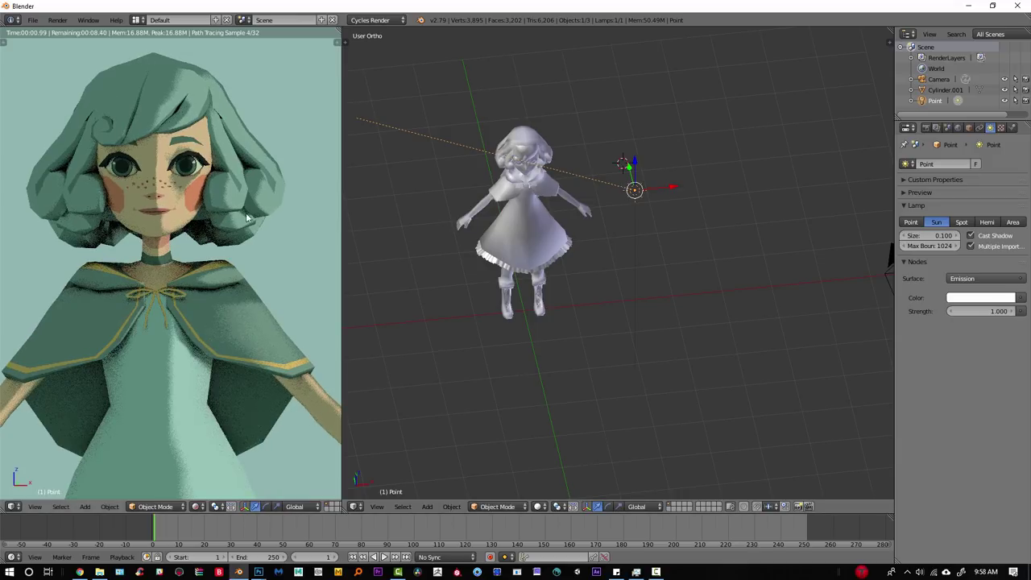
scroll(653, 334, down, 3)
scroll(267, 390, down, 3)
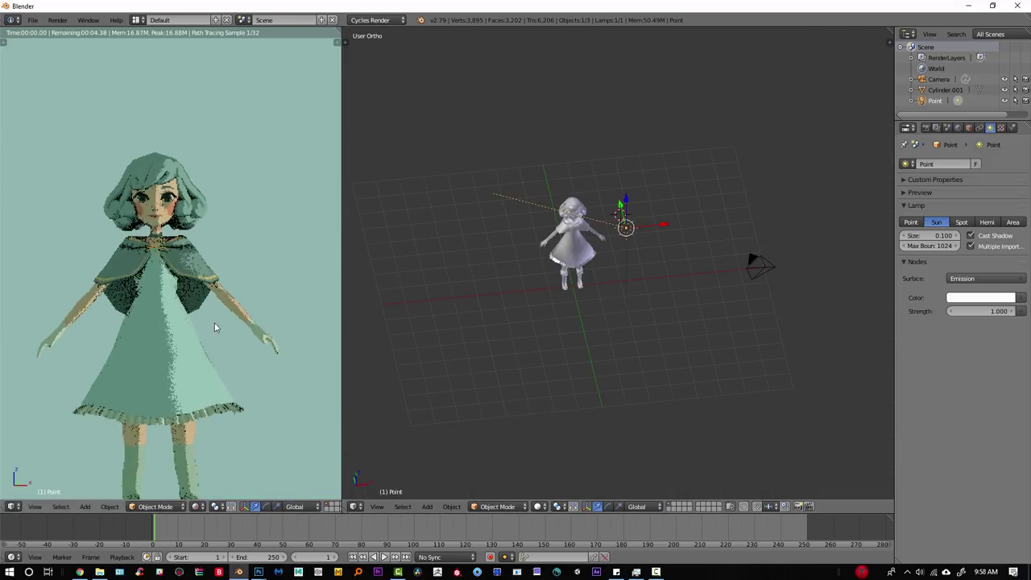
click(987, 223)
scroll(159, 75, up, 3)
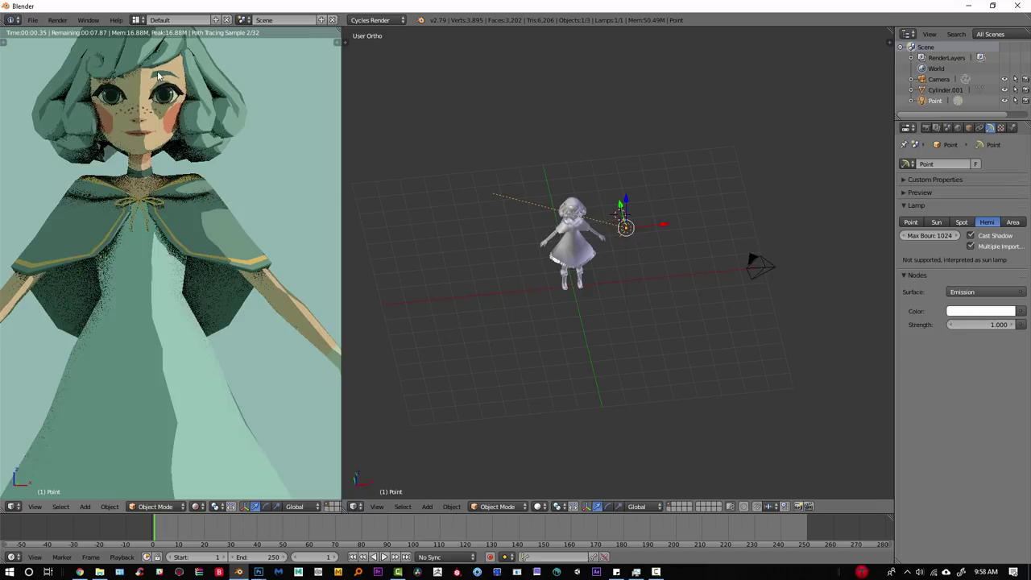
- Rotate the Hemi lamp around the Z axis again to re-aim it at the character
middle_drag(756, 301, 720, 231)
scroll(167, 239, down, 3)
scroll(725, 228, up, 2)
key(r)
key(z)
click(786, 207)
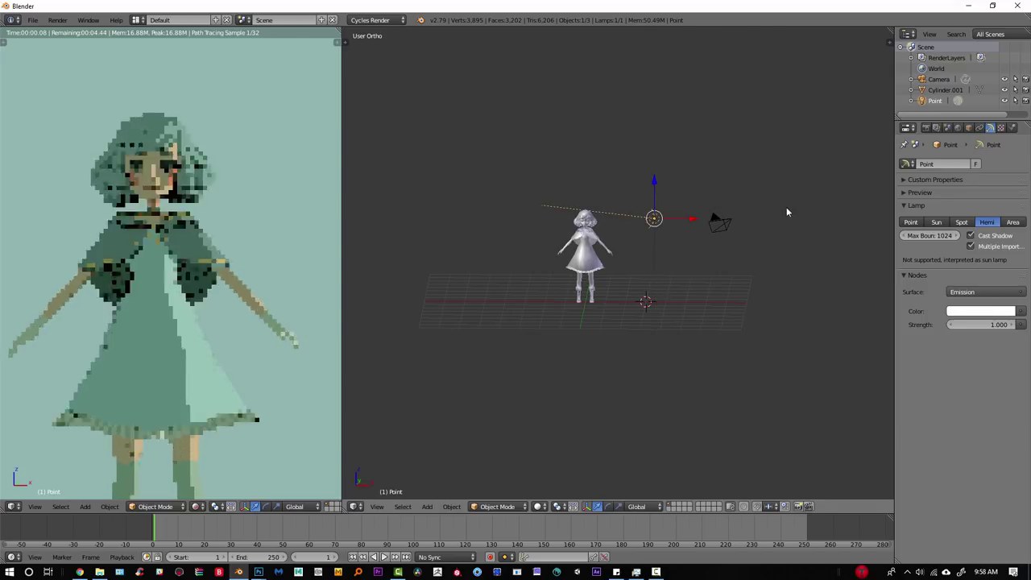
- Rotate the Hemi lamp around the X axis and readjust it around the Z axis
scroll(786, 206, up, 3)
key(r)
key(x)
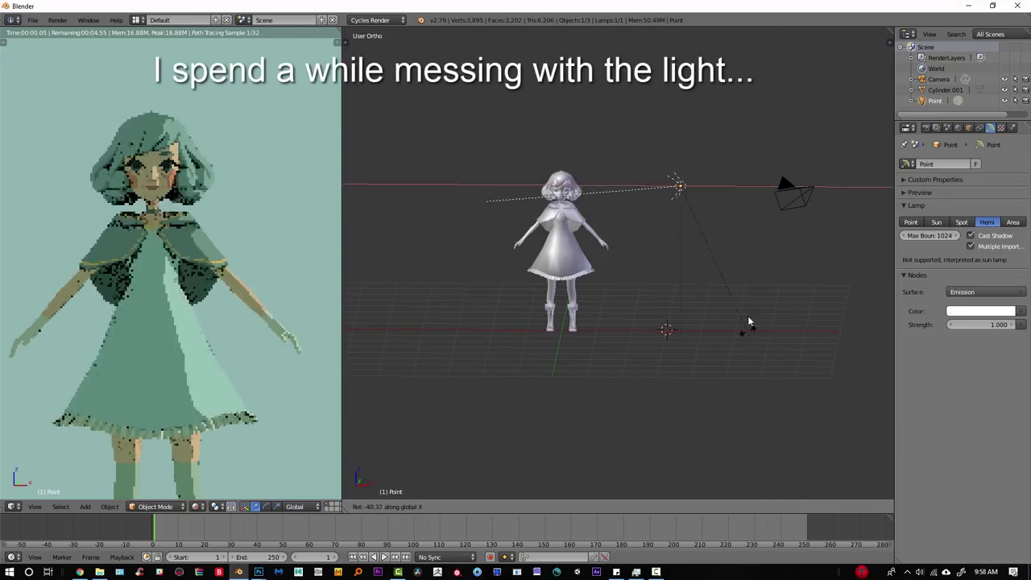
click(747, 315)
key(r)
key(z)
click(736, 169)
- Refine the Hemi lamp's angle around the Z and X axes to widen the lit area on the dress
middle_drag(737, 169, 773, 299)
scroll(773, 298, up, 3)
key(r)
key(z)
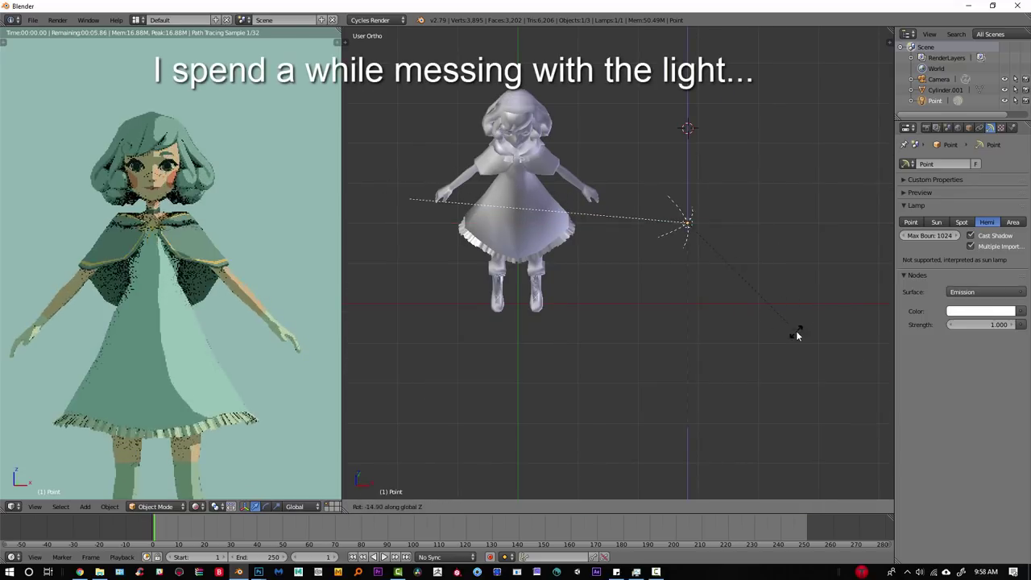
key(x)
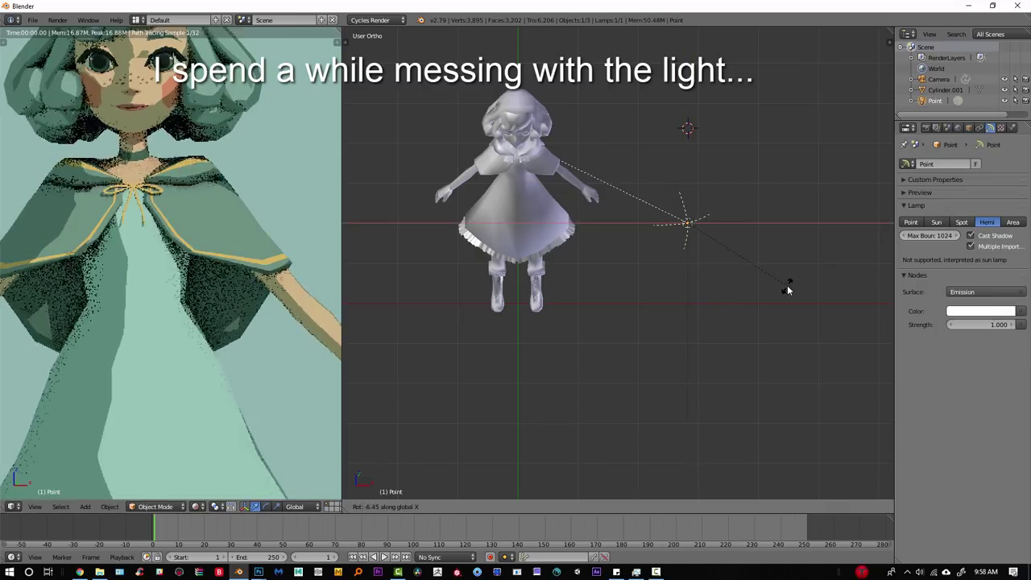
click(793, 329)
- Fine-tune the Hemi lamp's tilt around the X axis with two further rotations
scroll(171, 265, down, 1)
key(r)
key(x)
click(795, 277)
scroll(171, 266, down, 1)
key(r)
key(x)
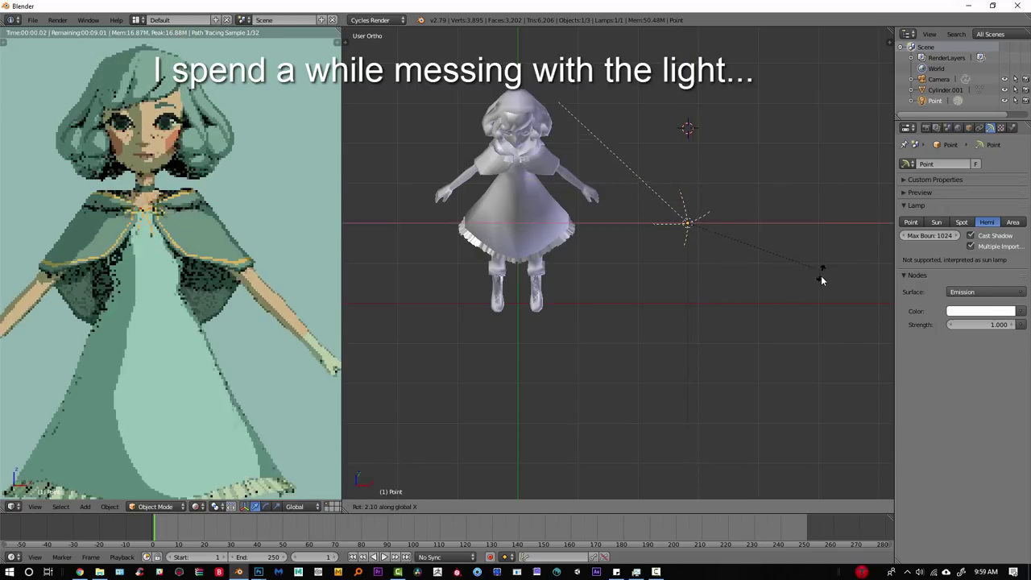
click(823, 242)
- Rotate the Hemi lamp around the Z axis and move it slightly farther from the character
key(r)
key(z)
click(834, 233)
key(g)
click(865, 237)
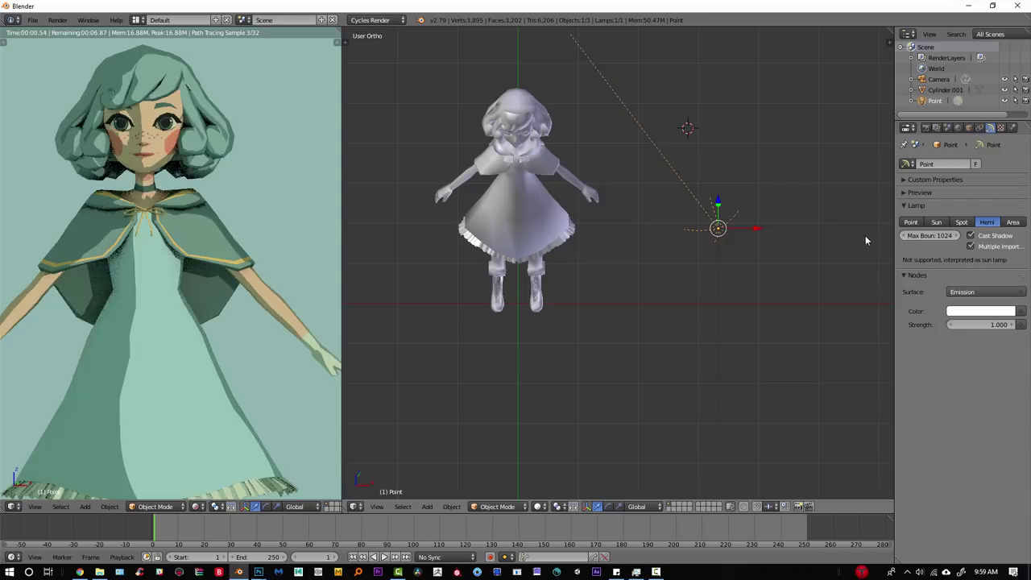
- Tilt the Hemi lamp around the X axis once more
key(r)
key(x)
click(800, 230)
scroll(793, 232, down, 2)
scroll(242, 258, down, 2)
- Rotate the Hemi lamp around the Y axis and make a small adjustment around the Z axis
key(r)
key(y)
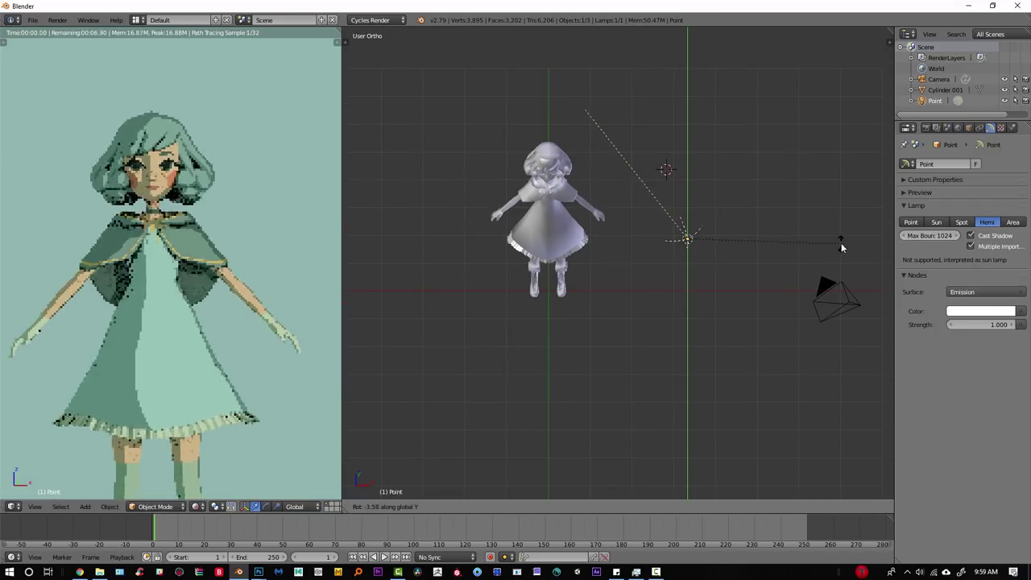
click(889, 267)
key(r)
key(z)
click(891, 267)
- Change the lamp type to Area with strength 100 and re-aim it from closer to the character's left side
middle_drag(749, 266, 790, 338)
click(1013, 222)
key(g)
click(709, 249)
key(r)
click(725, 234)
double_click(983, 323)
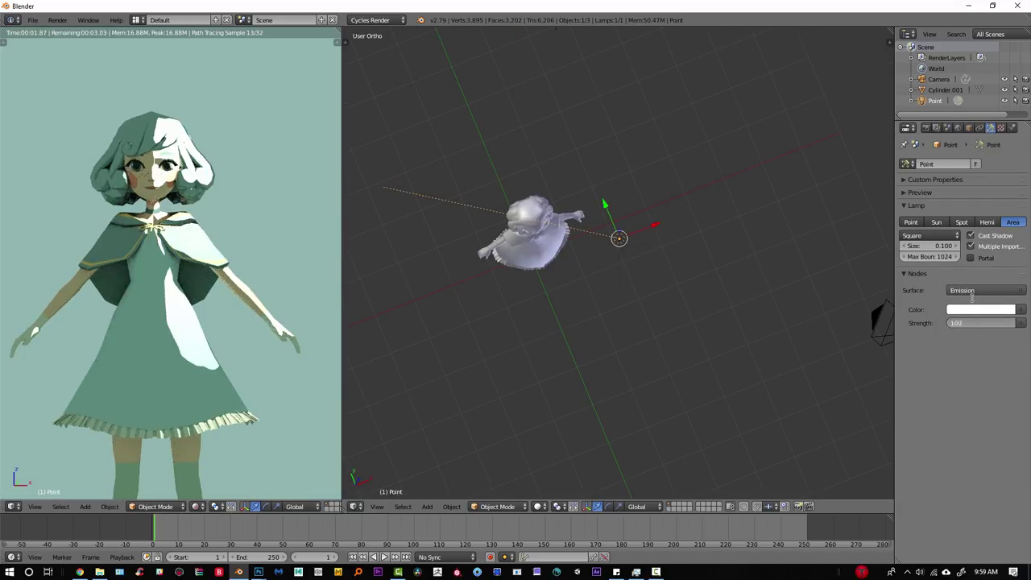
drag(983, 323, 926, 323)
- Move the Area lamp to a new spot near the character and rotate it towards her
key(g)
middle_drag(685, 282, 846, 241)
click(668, 209)
key(r)
click(564, 241)
- Change the lamp type back to Hemi and set its strength to 1.1
scroll(592, 211, down, 3)
click(987, 222)
drag(987, 325, 956, 322)
- Rotate the Hemi lamp around the Z axis so it lights the character from her front left
scroll(709, 258, up, 4)
middle_drag(725, 194, 760, 270)
key(r)
key(z)
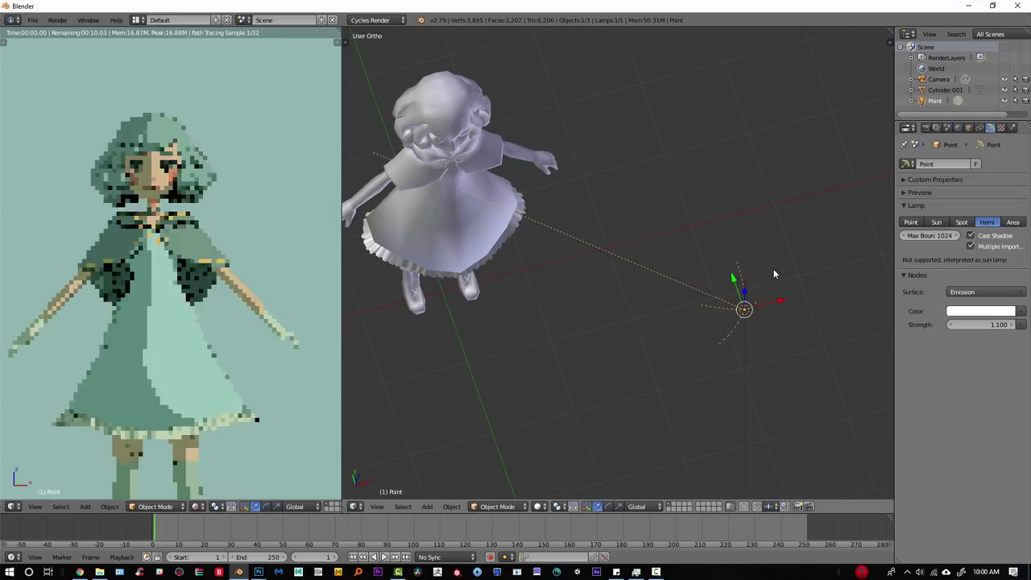
click(834, 281)
- Examine the rendered lighting over the whole character, from hair and cape down to the boots
middle_drag(833, 281, 778, 250)
scroll(778, 250, down, 2)
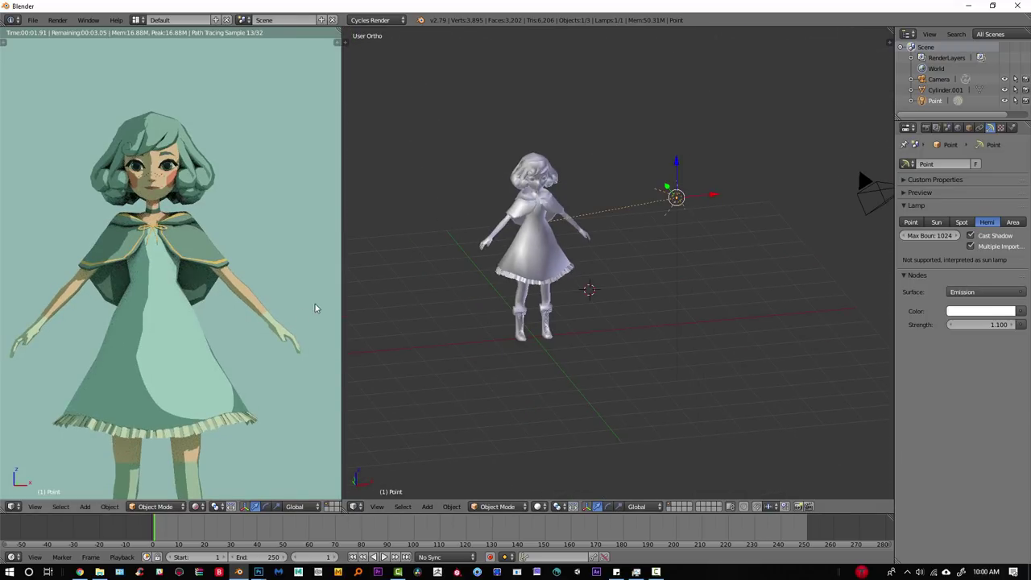
scroll(310, 307, down, 3)
shift+middle_drag(258, 313, 264, 288)
scroll(265, 288, up, 2)
scroll(699, 246, up, 3)
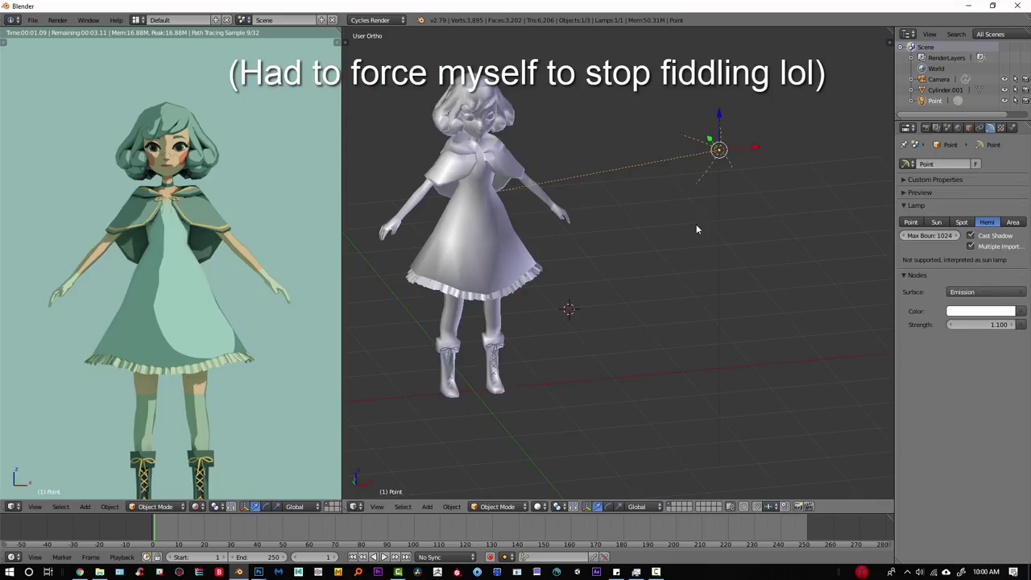
scroll(310, 198, up, 2)
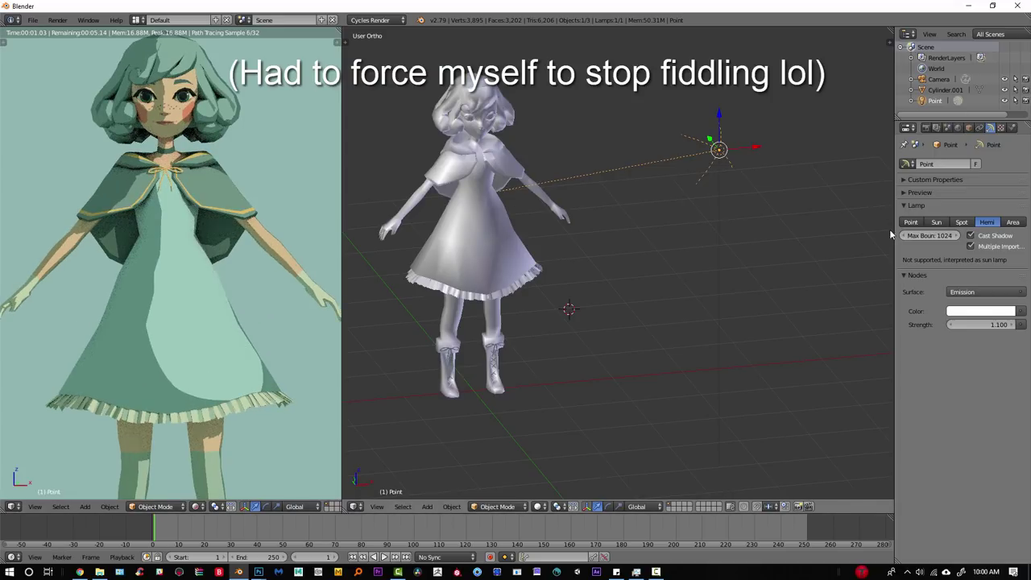
- Duplicate the Hemi lamp, place the copy on the character's right side, and rotate it around the Z axis
scroll(752, 242, down, 4)
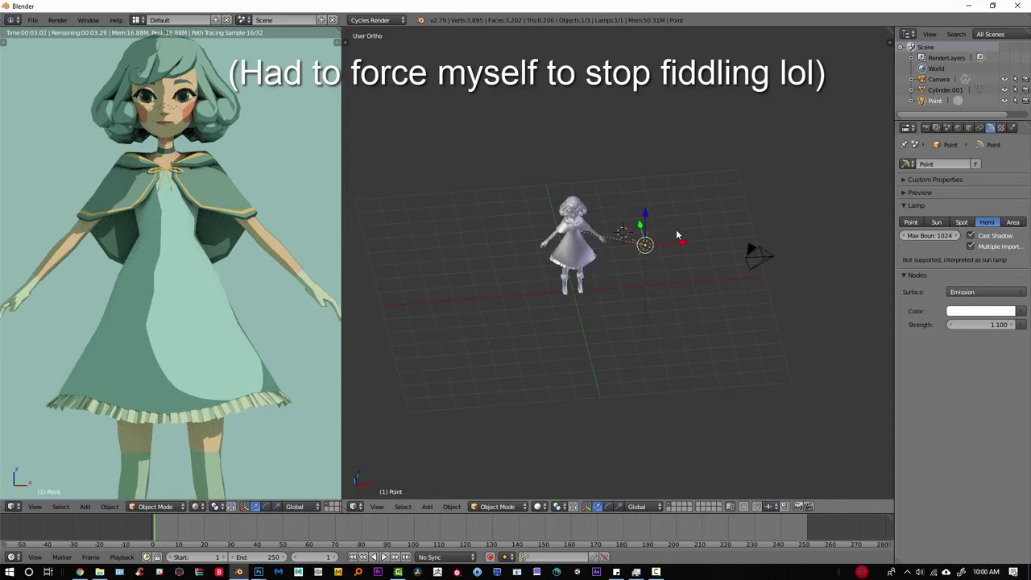
middle_drag(677, 234, 723, 288)
key(shift+d)
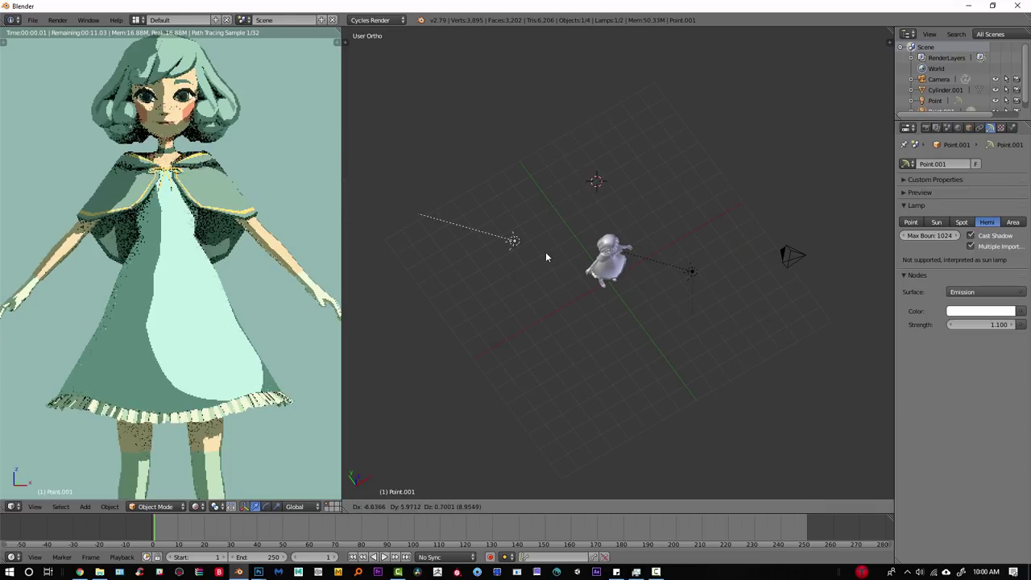
click(545, 253)
key(r)
key(z)
click(437, 251)
- Rotate the duplicate lamp around the Z axis again so it points at the character from behind her right
middle_drag(437, 251, 677, 328)
key(r)
key(z)
click(667, 278)
scroll(673, 276, up, 5)
scroll(677, 329, up, 2)
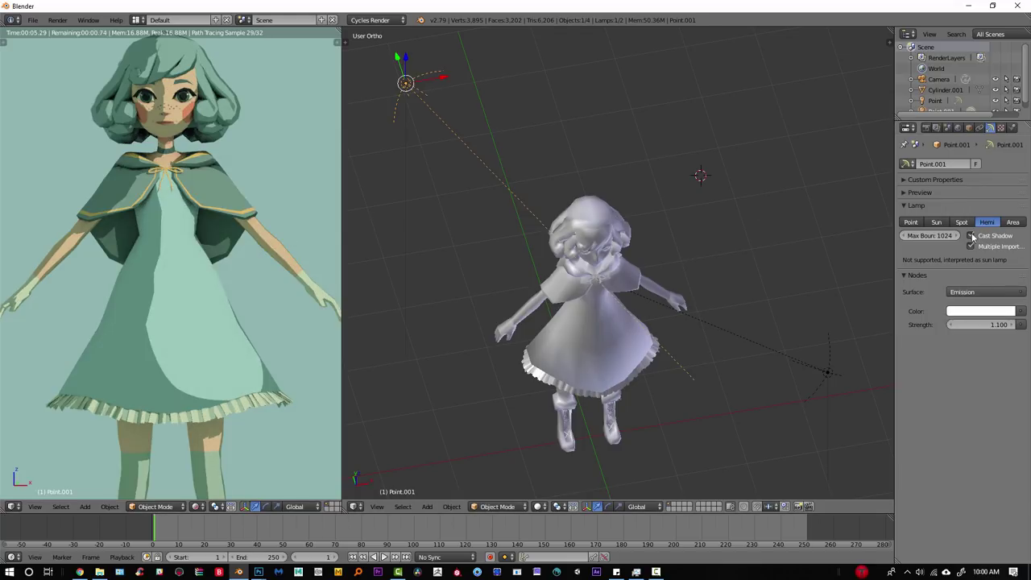
- Set the duplicate lamp's strength to 241.2 and reposition it behind the character's right side
middle_drag(683, 213, 753, 272)
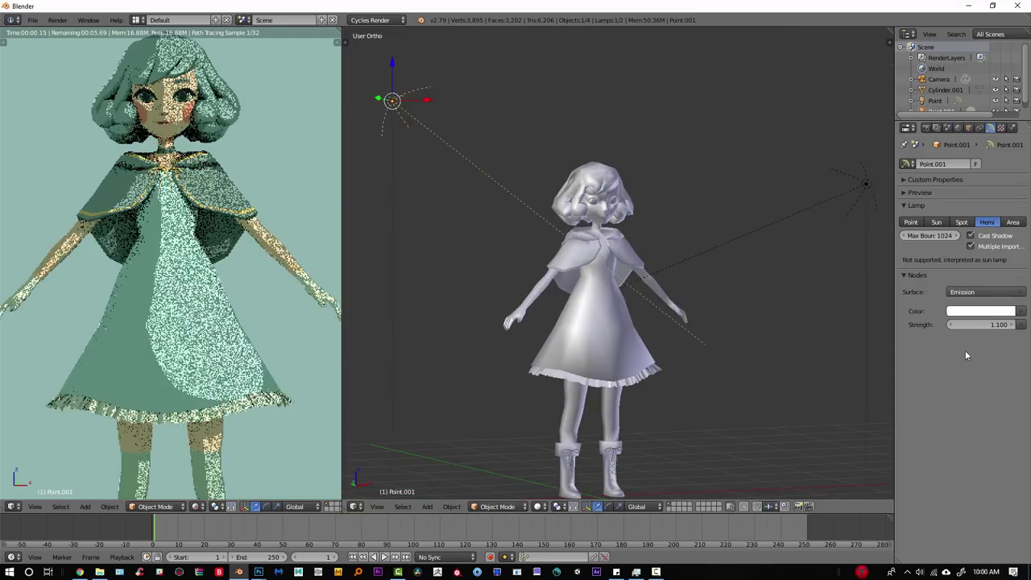
drag(961, 329, 999, 325)
middle_drag(586, 157, 546, 277)
key(g)
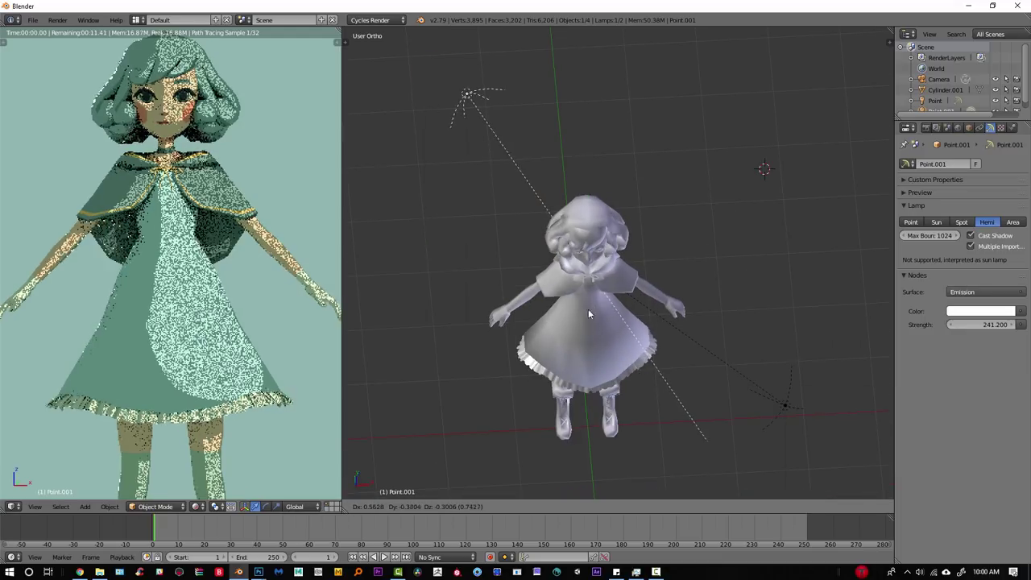
click(548, 302)
key(g)
click(635, 267)
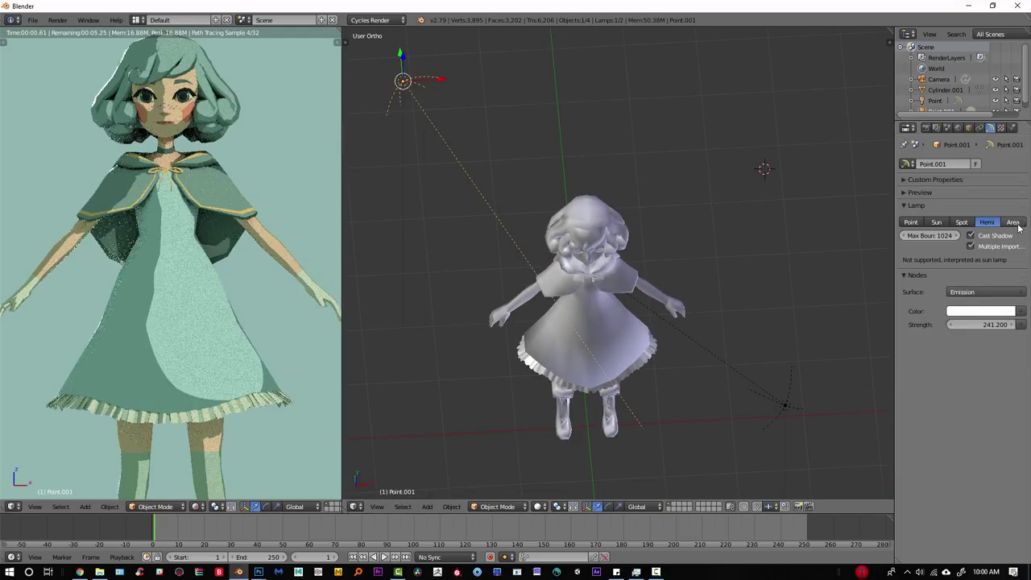
- Compare the Area, Spot and Hemi types on the duplicate lamp, settling on Sun with a strength of 2
click(1013, 222)
click(959, 224)
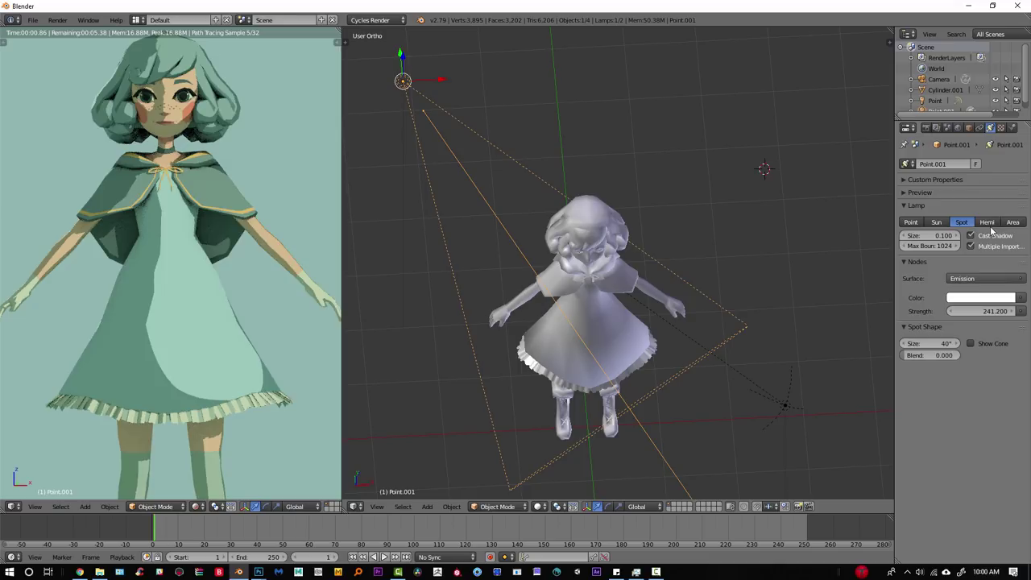
click(985, 223)
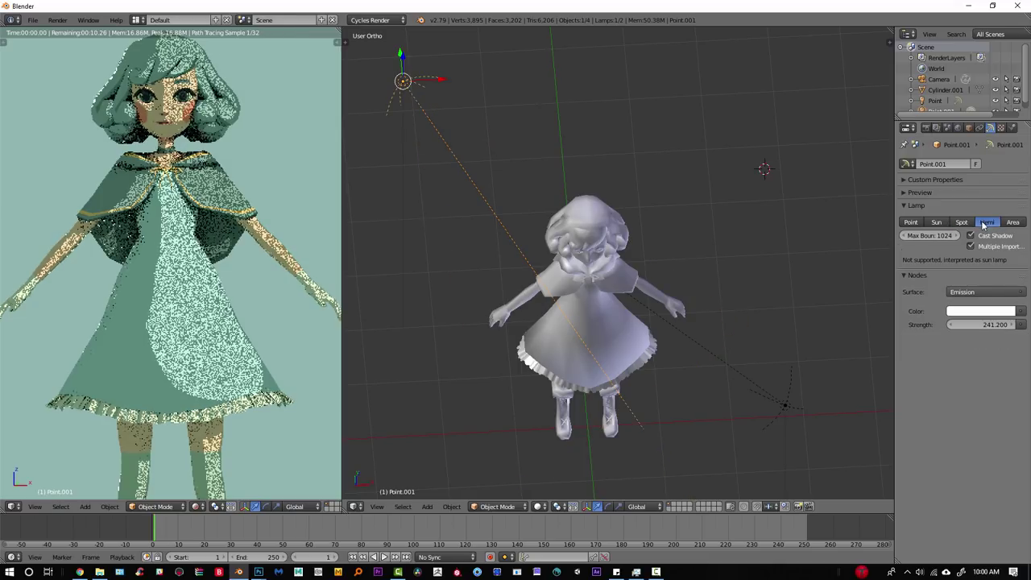
click(937, 223)
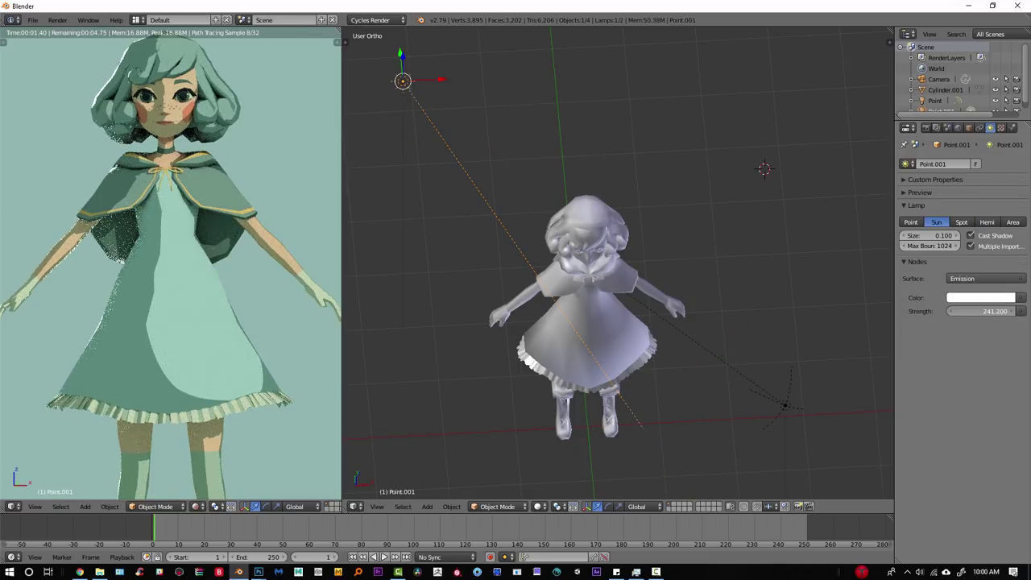
drag(1006, 312, 996, 312)
click(980, 313)
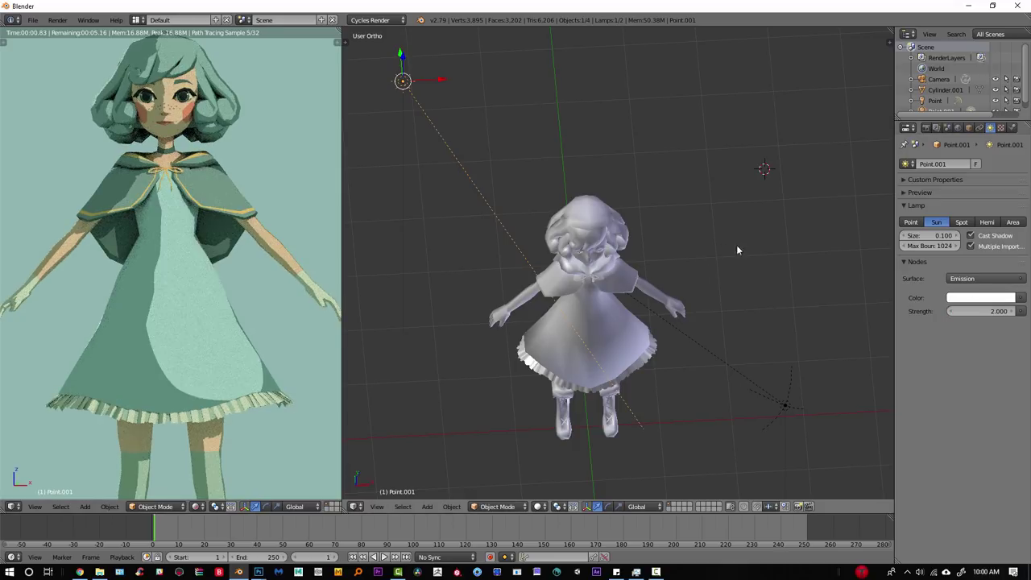
- Rotate the duplicate Sun lamp freely and set its strength to 6.1
key(r)
click(755, 296)
drag(963, 313, 970, 315)
- Rotate the duplicate Sun lamp around the Z axis and shift its position behind the character's right side
middle_drag(639, 215, 718, 254)
key(r)
key(z)
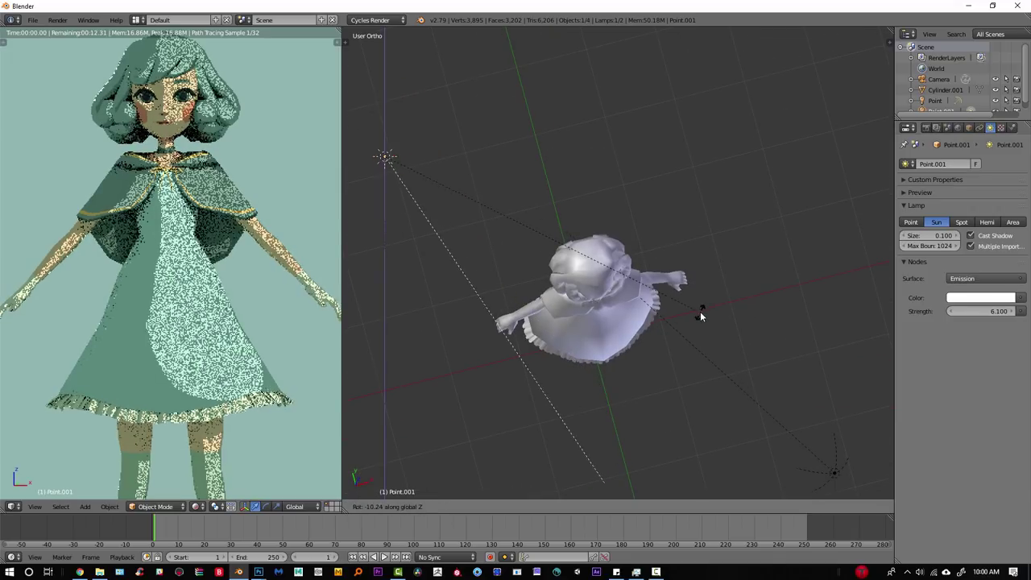
click(700, 313)
middle_drag(700, 314, 693, 269)
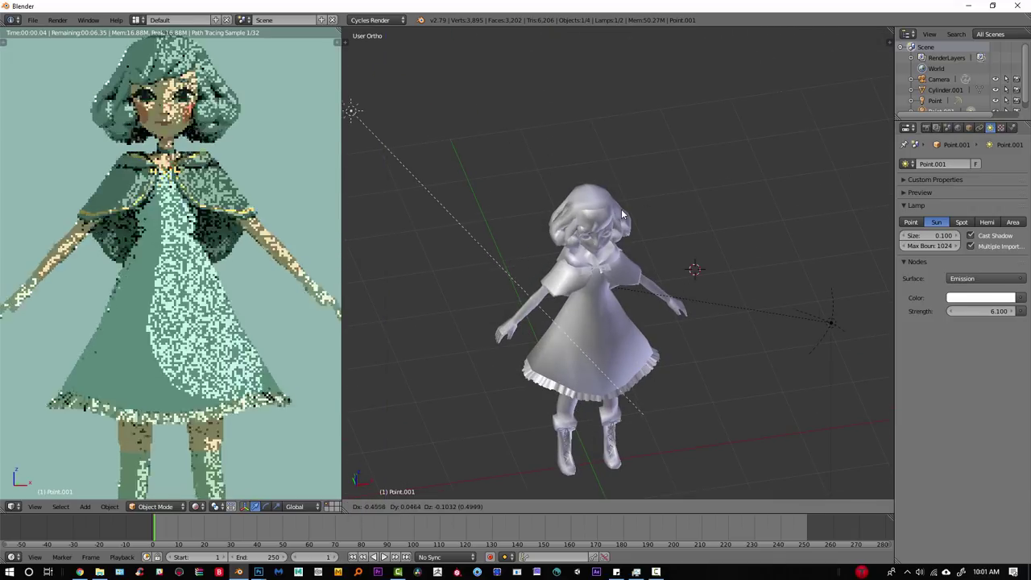
middle_drag(619, 239, 881, 322)
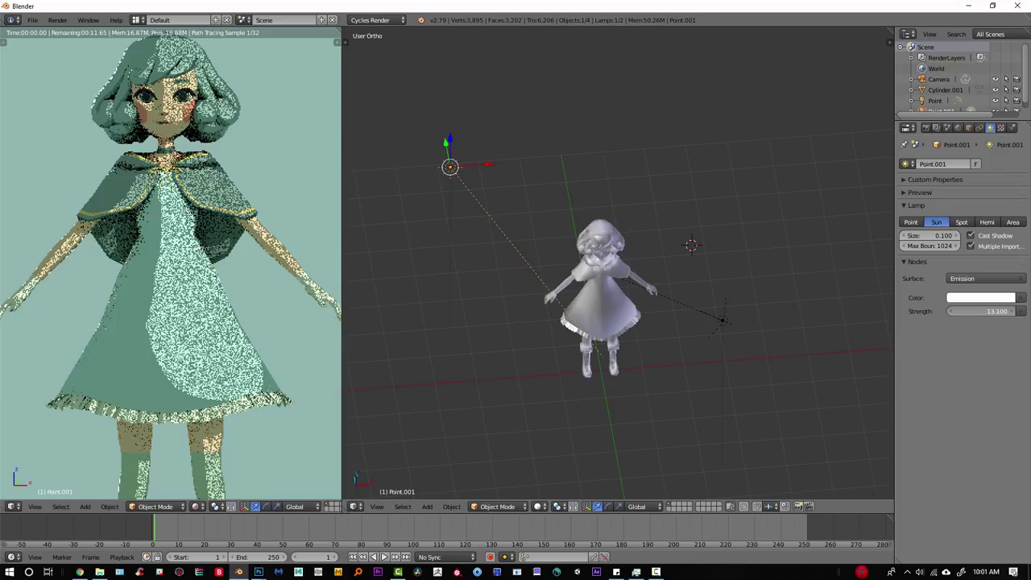
- Set the Sun rim lamp's strength to 16.5, and reposition it behind the character while turning it around the Z axis
drag(983, 312, 995, 312)
middle_drag(652, 261, 622, 342)
key(g)
click(757, 305)
key(r)
key(z)
click(717, 353)
key(g)
click(662, 372)
- Rotate the Sun rim lamp around the global X axis to adjust how steeply it points downward
key(r)
key(z)
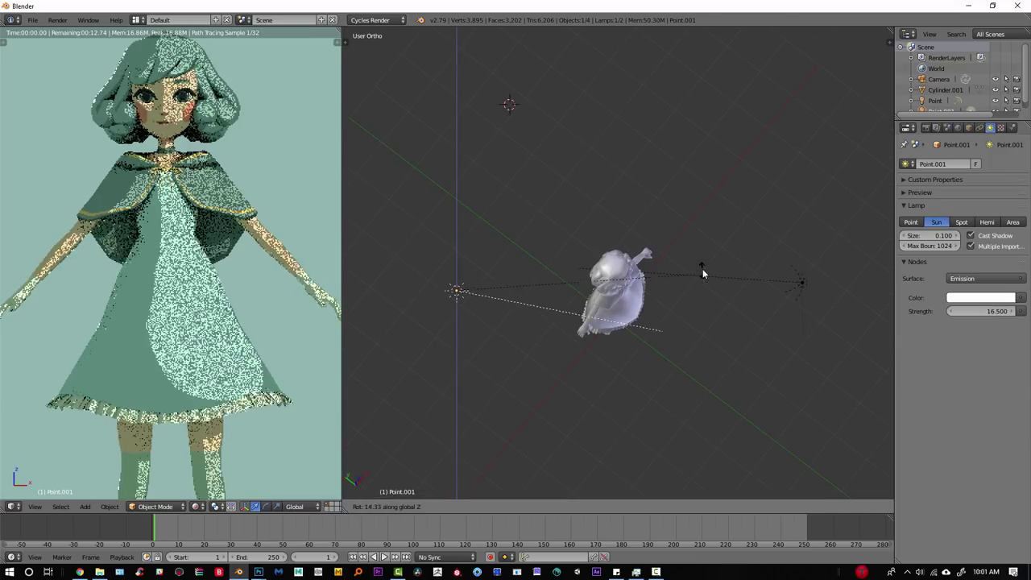
key(x)
click(695, 300)
middle_drag(694, 300, 724, 196)
key(r)
key(x)
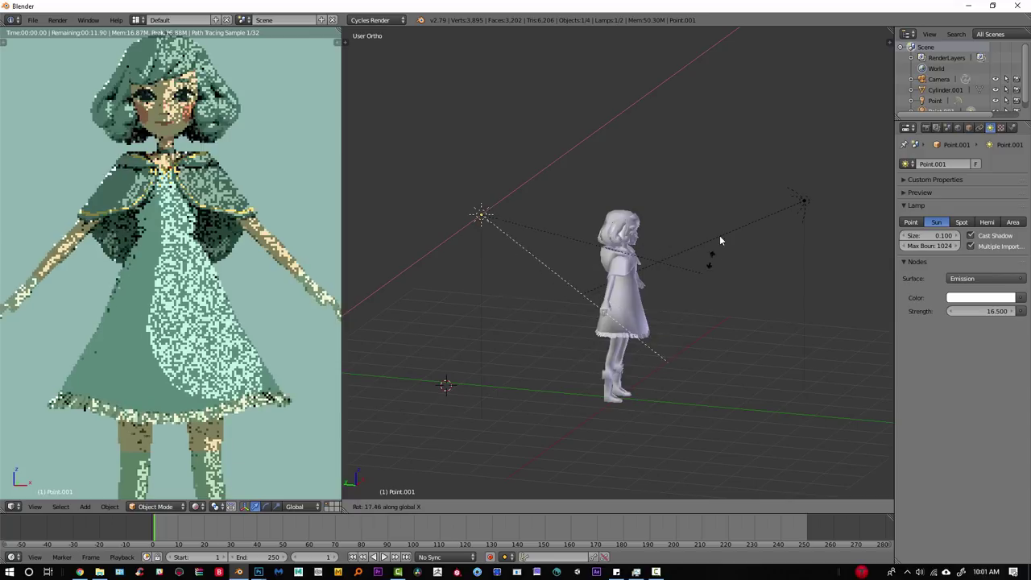
click(619, 341)
middle_drag(647, 319, 622, 344)
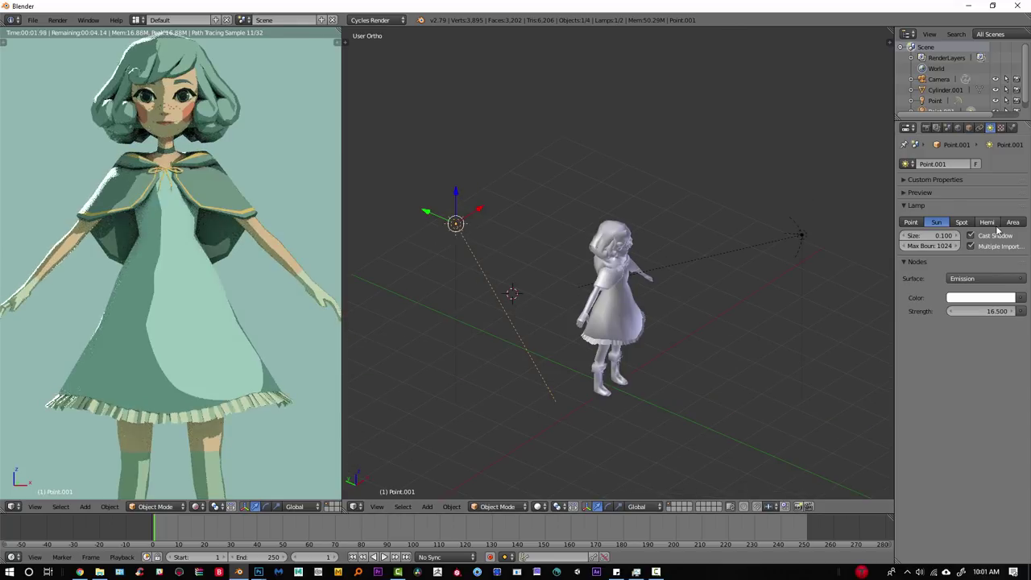
- Change the rim lamp to Hemi with a strength of 2.5 and rotate it around the Z axis
click(989, 224)
drag(992, 324, 971, 324)
key(r)
key(z)
click(806, 238)
middle_drag(726, 266, 773, 347)
key(r)
key(z)
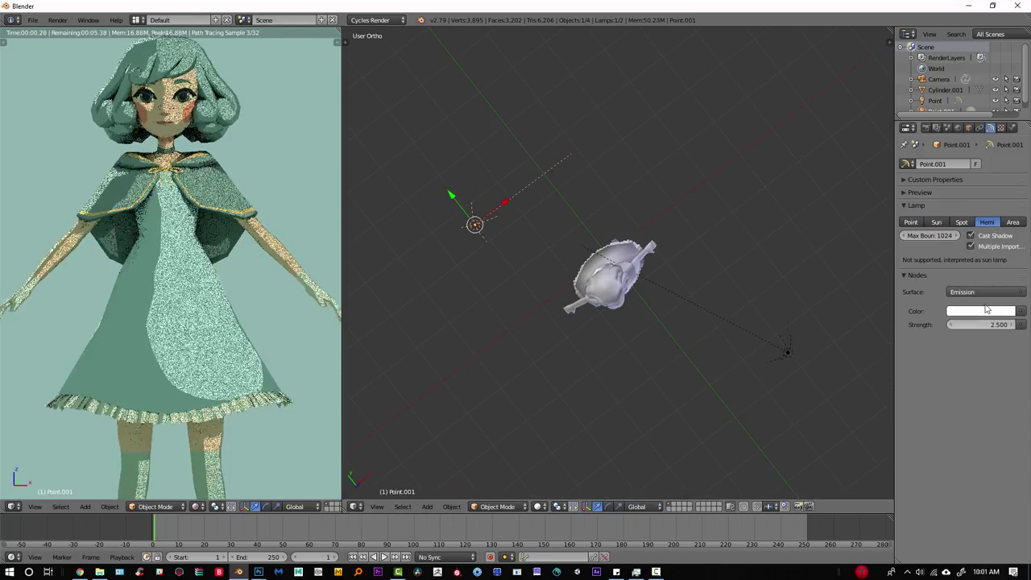
- Set the Hemi rim lamp's strength to 10.1 and rotate it around the X and Z axes to aim it at the character
drag(984, 325, 1007, 324)
middle_drag(685, 298, 654, 214)
key(r)
key(x)
click(743, 233)
middle_drag(741, 232, 714, 193)
key(r)
key(z)
click(721, 151)
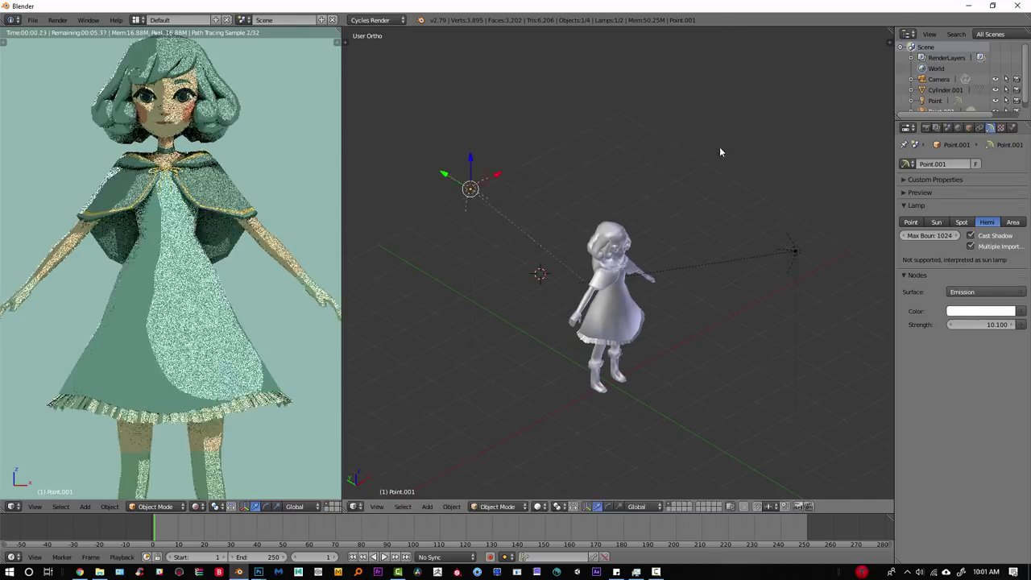
- Raise the Hemi rim lamp above and behind the character and rotate it around the Y axis
key(g)
click(762, 86)
key(r)
key(y)
click(779, 126)
key(g)
click(773, 252)
- Rotate the Hemi rim lamp around the Z axis and shift its position behind the character
key(r)
key(z)
key(y)
key(z)
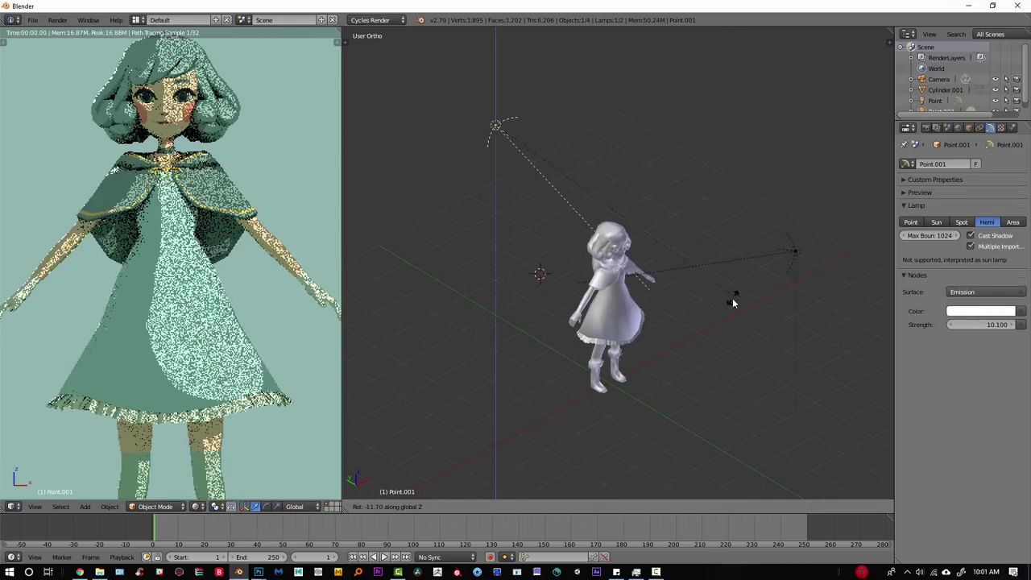
click(703, 268)
middle_drag(709, 270, 773, 322)
key(g)
click(806, 298)
middle_drag(756, 260, 600, 259)
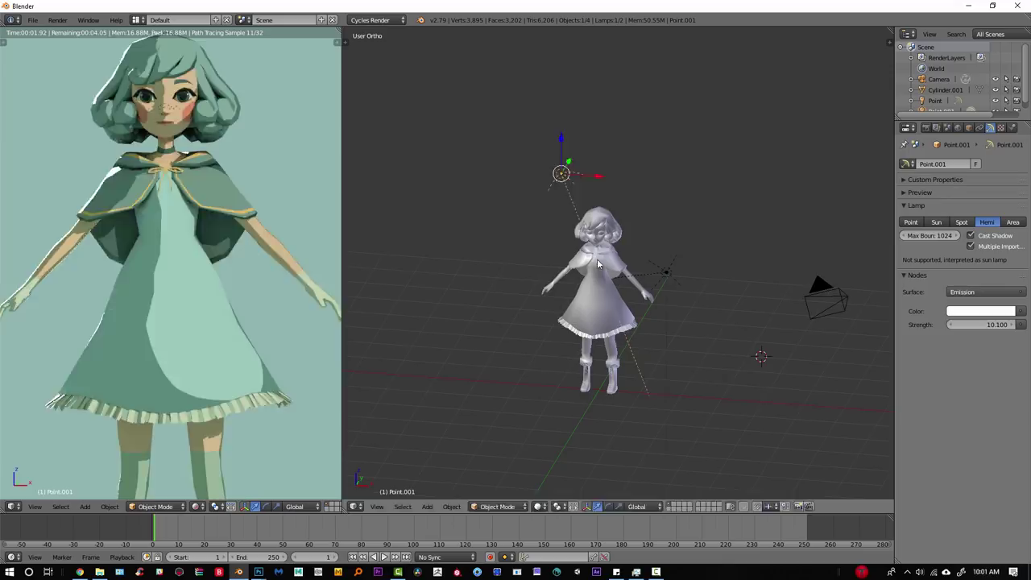
- Move the rim lamp outward on the character's right side and tilt it around the X axis
key(g)
click(533, 237)
key(r)
key(x)
click(644, 150)
- Fine-tune the rim lamp's tilt around the global X axis while checking it from above
key(r)
key(x)
key(z)
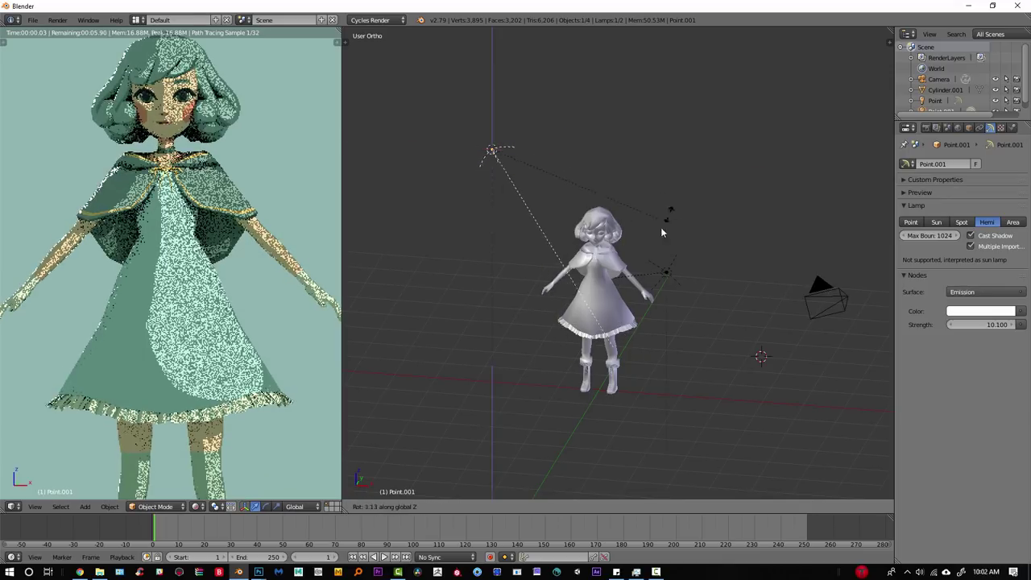
key(x)
click(642, 233)
middle_drag(641, 238, 617, 386)
key(r)
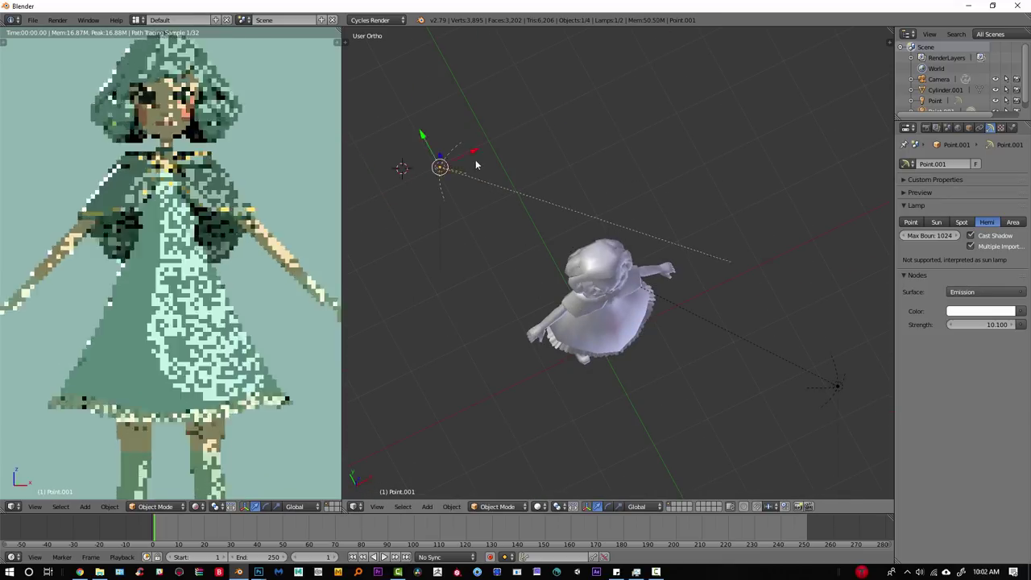
key(x)
click(721, 196)
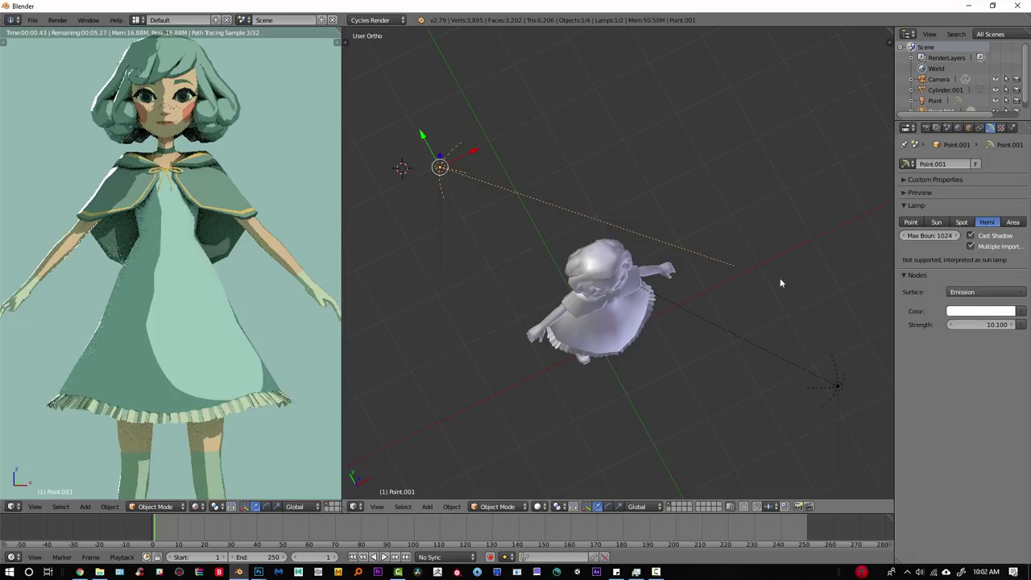
- Duplicate the Hemi key lamp, place the copy in front of the character's right side and rotate it around Z to face her
middle_drag(841, 389, 722, 330)
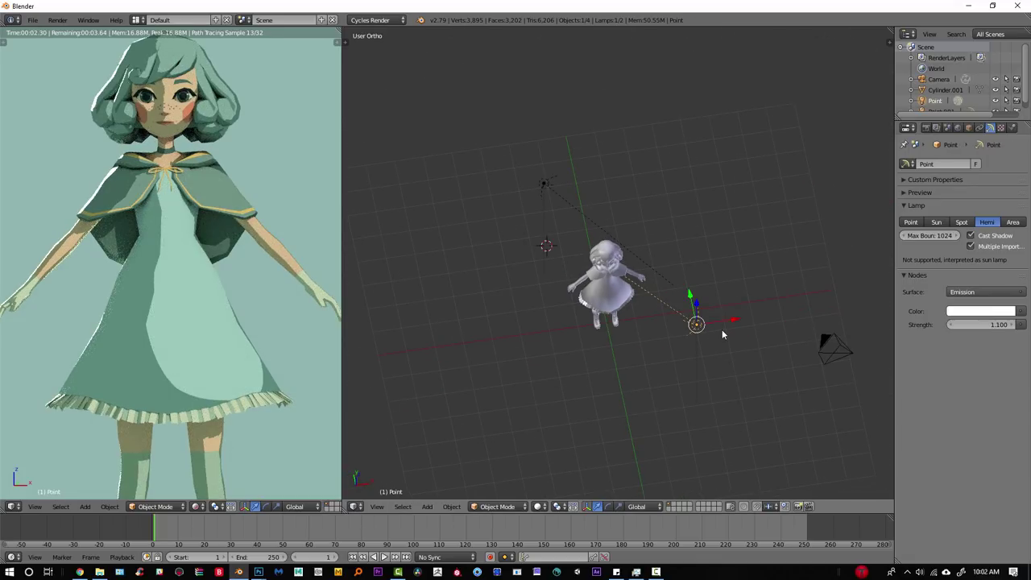
key(shift+d)
click(591, 356)
middle_drag(591, 356, 658, 359)
key(r)
key(z)
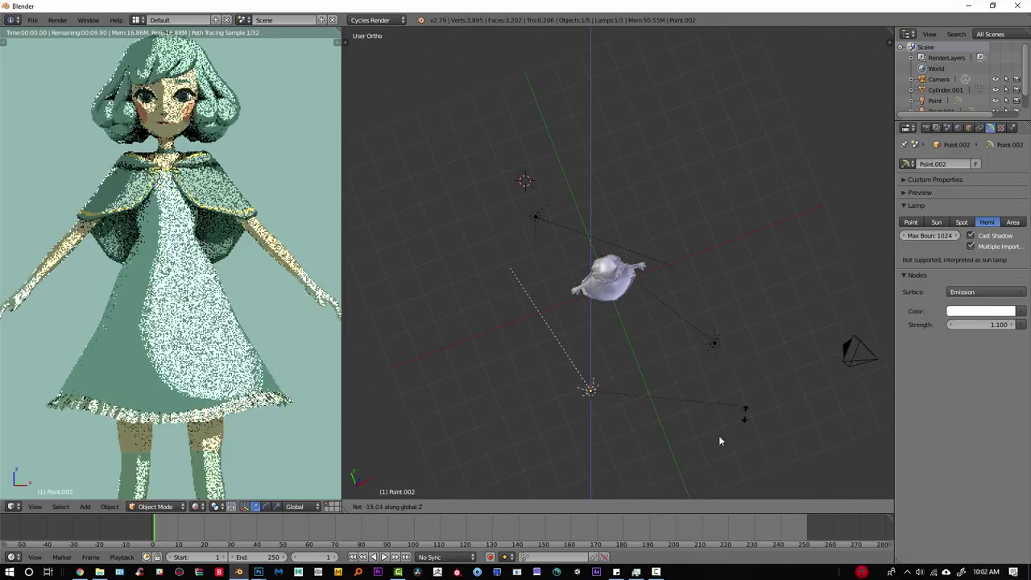
click(604, 423)
key(g)
click(539, 411)
middle_drag(539, 410, 687, 391)
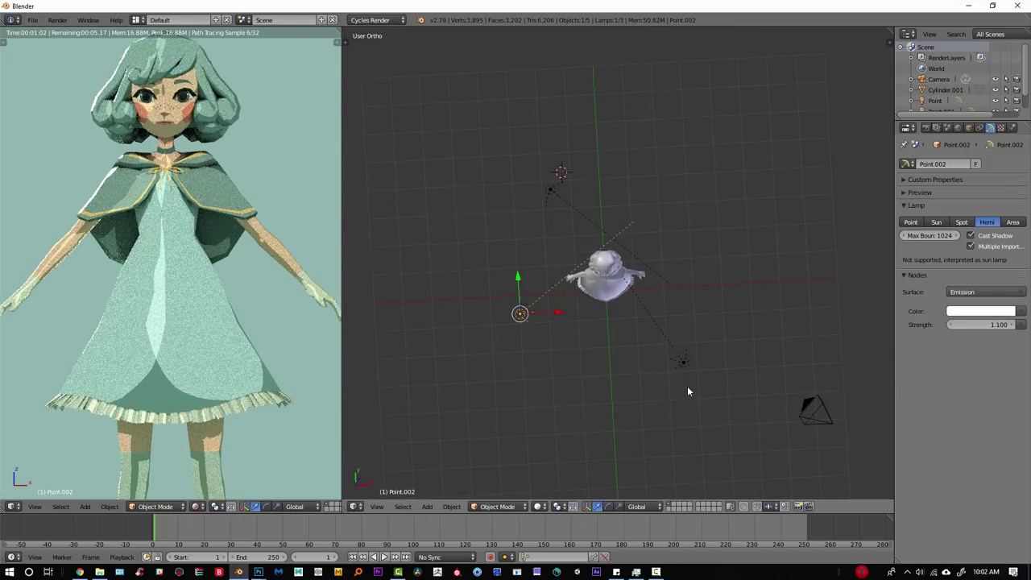
- Compare the Spot and Hemi types on the newly duplicated lamp and settle on Sun
middle_drag(588, 301, 568, 292)
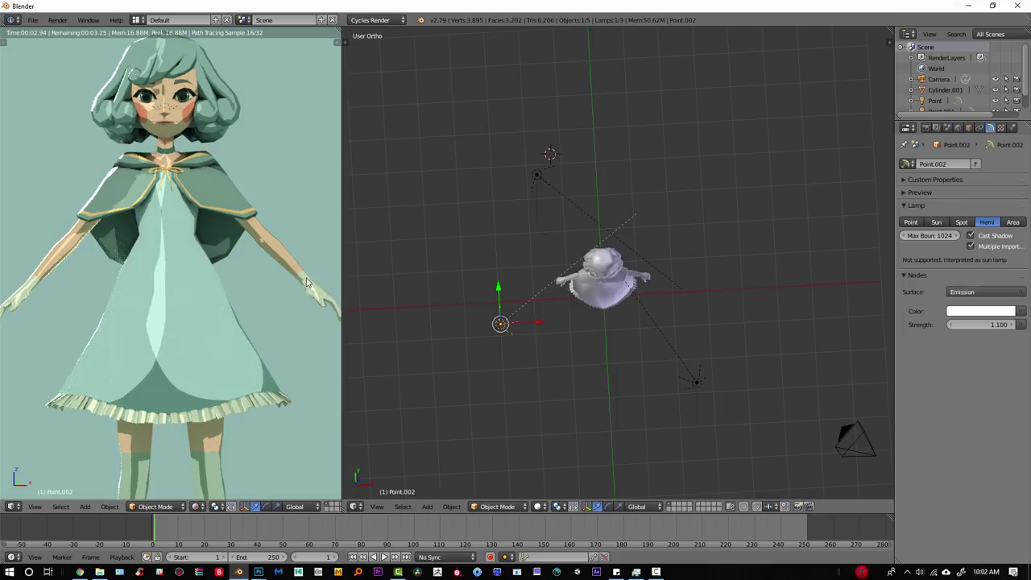
scroll(304, 286, down, 2)
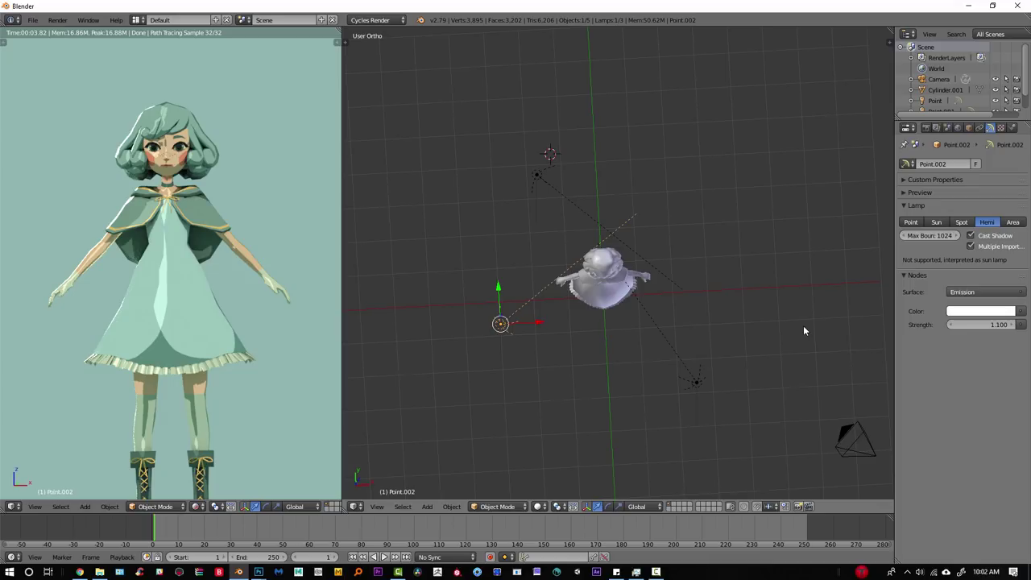
scroll(257, 236, up, 3)
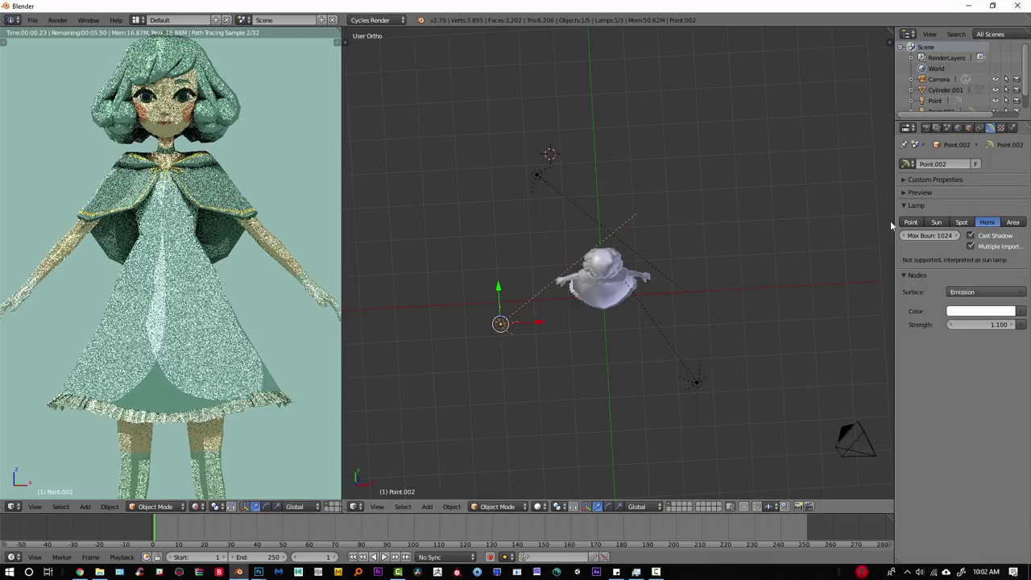
click(968, 225)
click(990, 226)
click(968, 226)
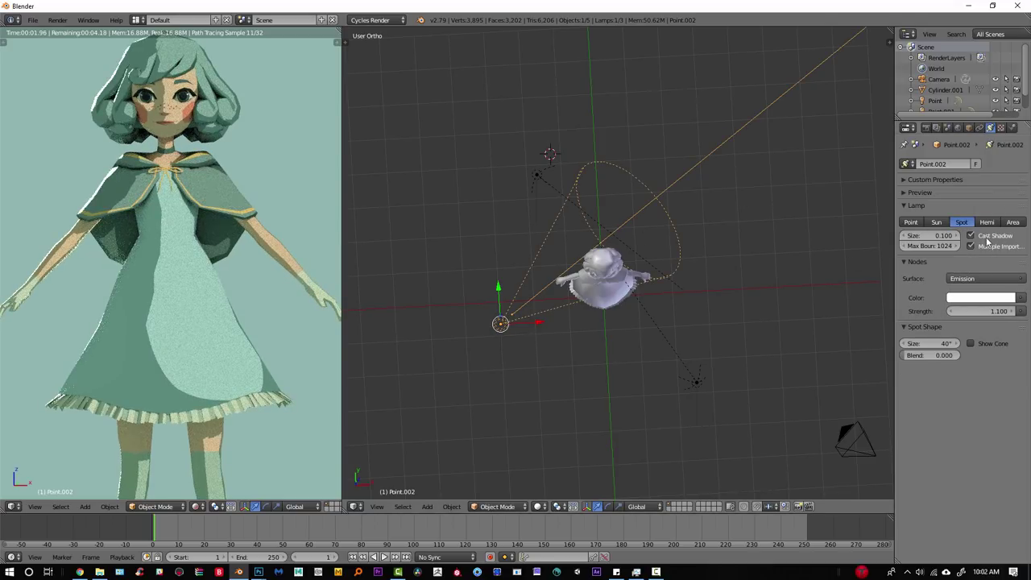
click(936, 221)
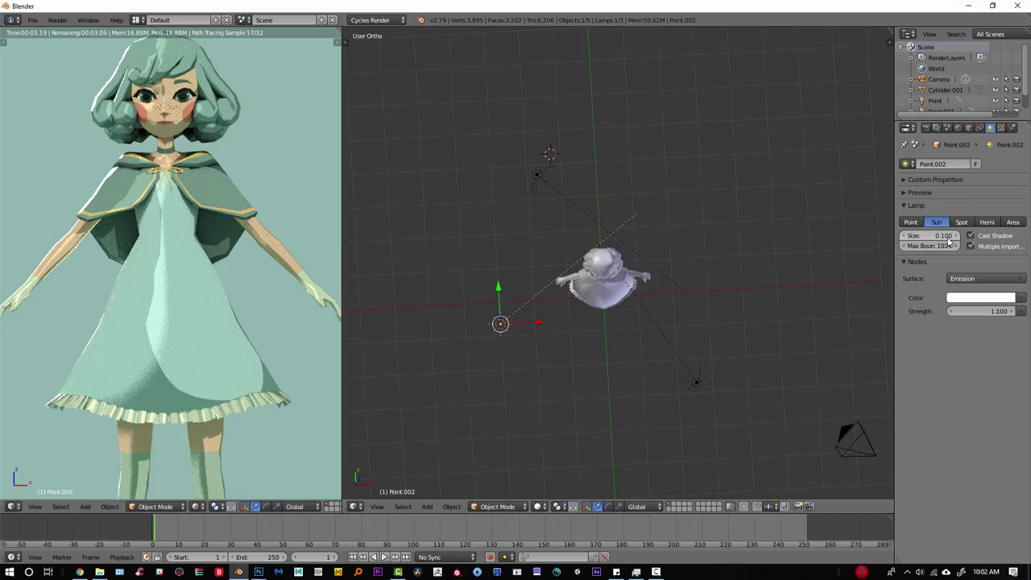
- Soften the new Sun lamp's shadows by setting its size to 1.360
drag(930, 236, 866, 238)
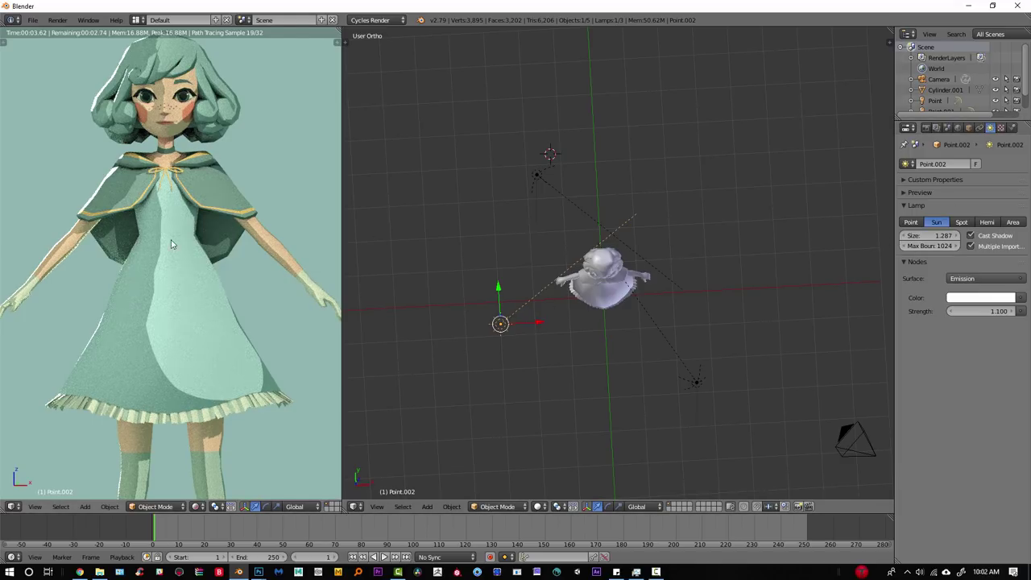
scroll(117, 251, down, 2)
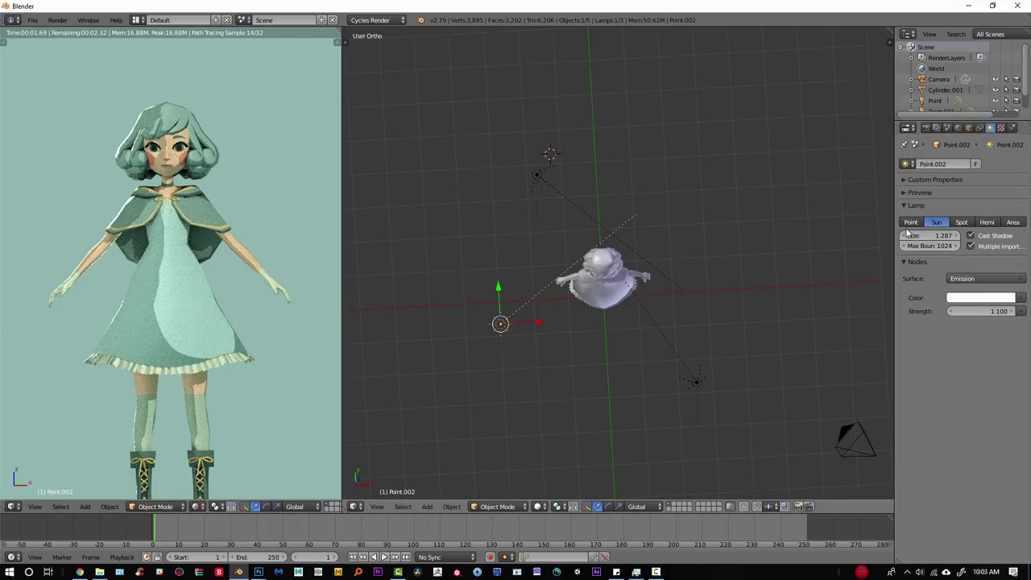
drag(908, 234, 918, 235)
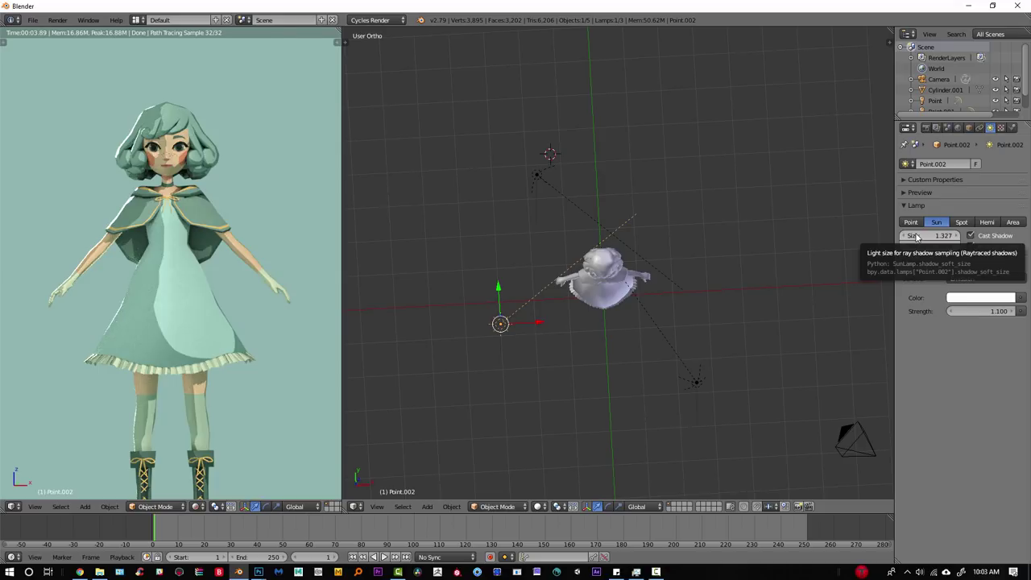
scroll(305, 178, up, 2)
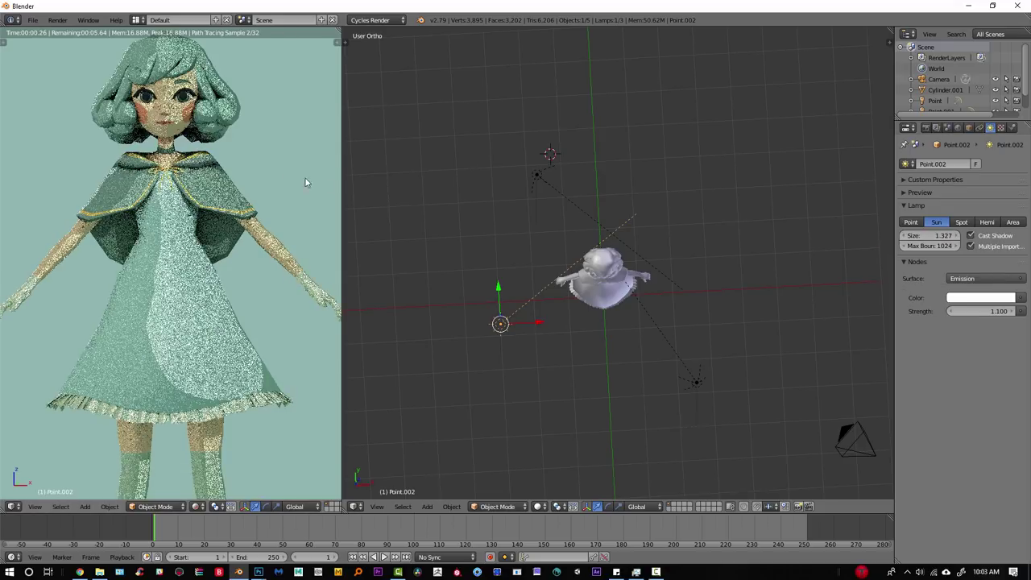
drag(920, 235, 928, 235)
- Give the new Sun lamp a pinkish-red color and set its strength to 1.000
click(988, 298)
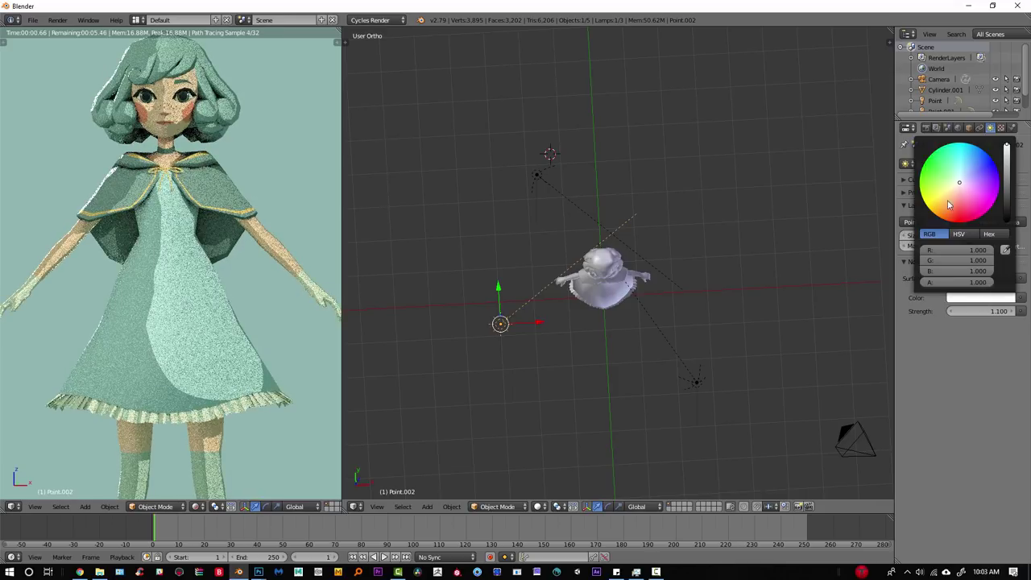
drag(961, 204, 970, 221)
scroll(292, 258, down, 2)
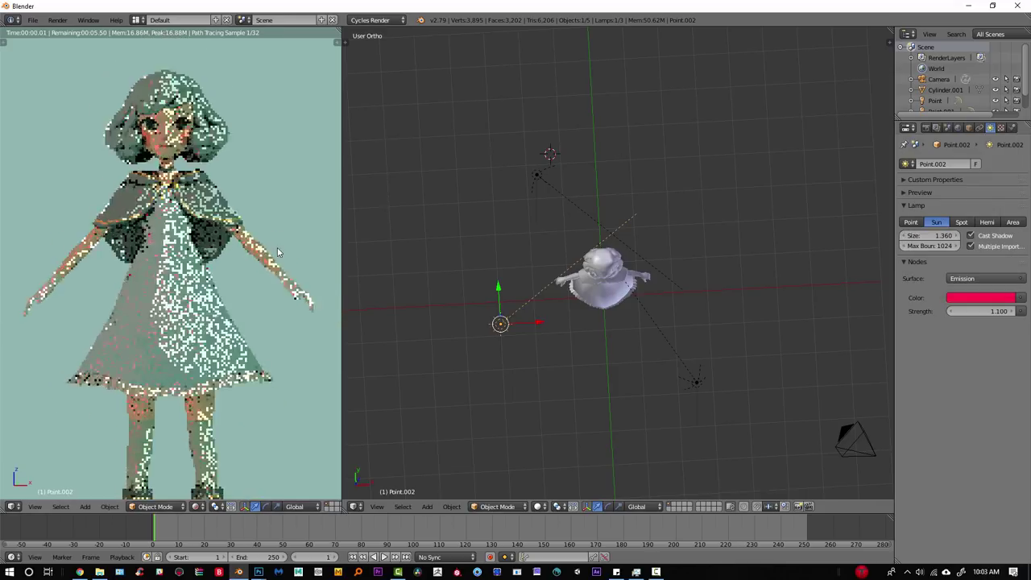
click(985, 298)
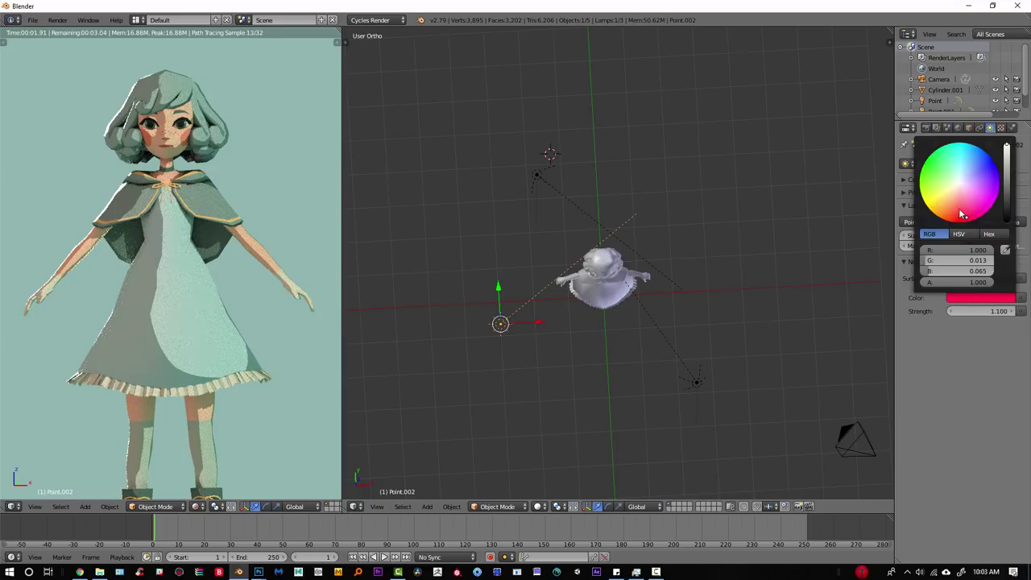
drag(967, 211, 978, 219)
drag(982, 314, 986, 313)
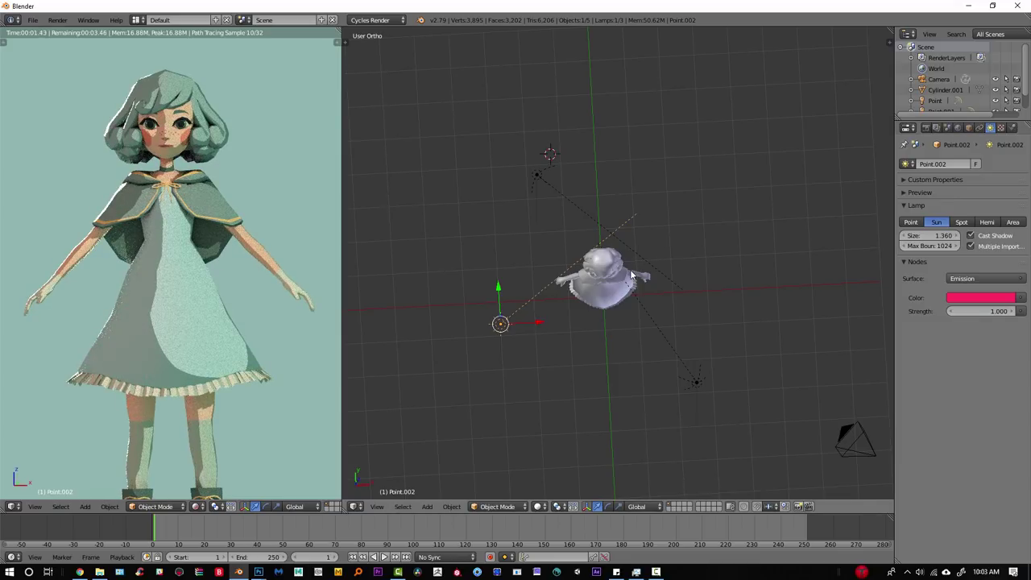
- Move the colored Sun lamp slightly farther from the character and adjust its rotation around the Z axis
key(r)
key(z)
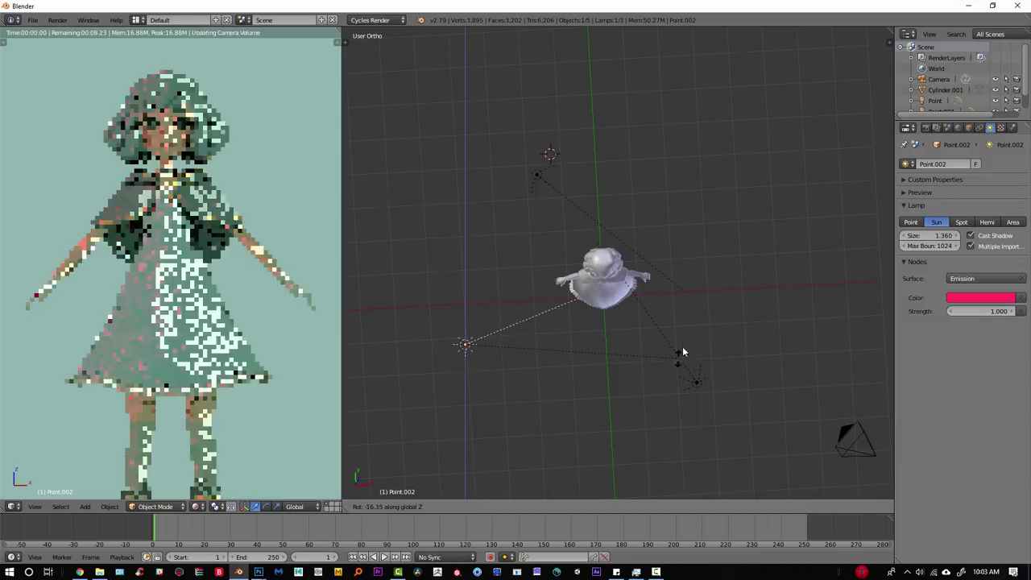
click(672, 307)
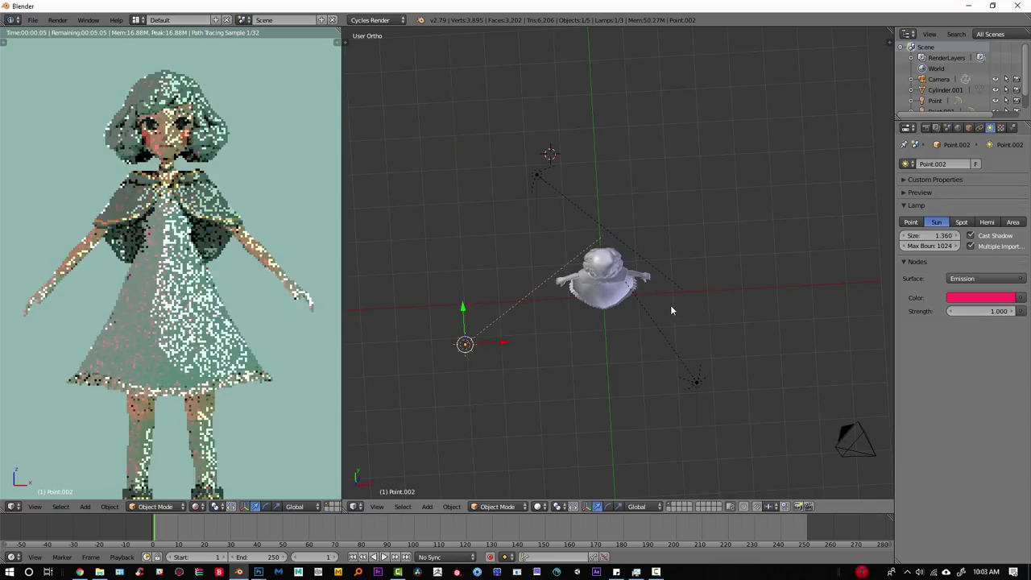
- Try pinkish-red, magenta and pure red colors on the new Sun lamp
click(990, 297)
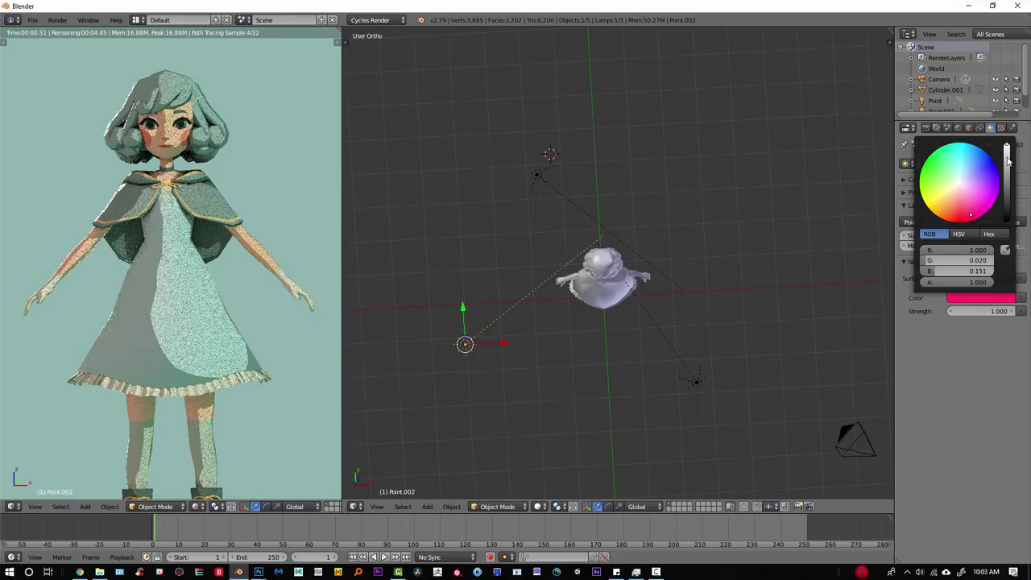
click(965, 213)
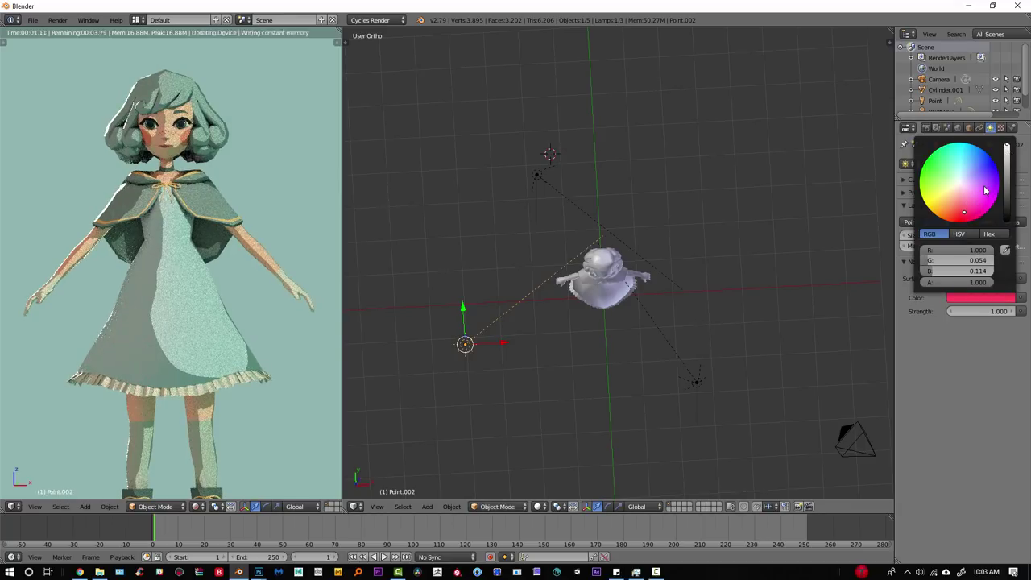
drag(985, 190, 984, 197)
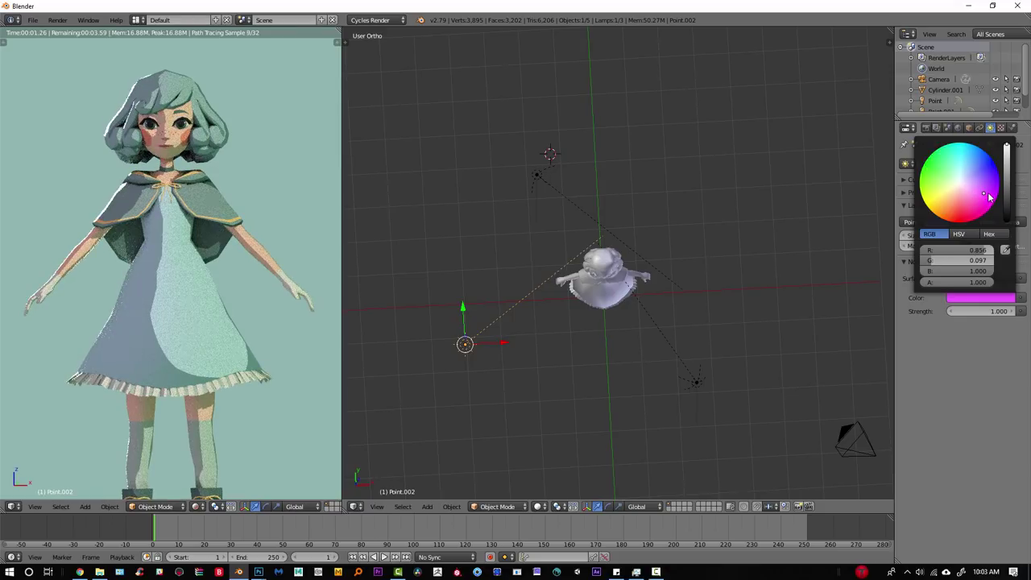
click(983, 299)
click(991, 297)
click(942, 207)
click(955, 217)
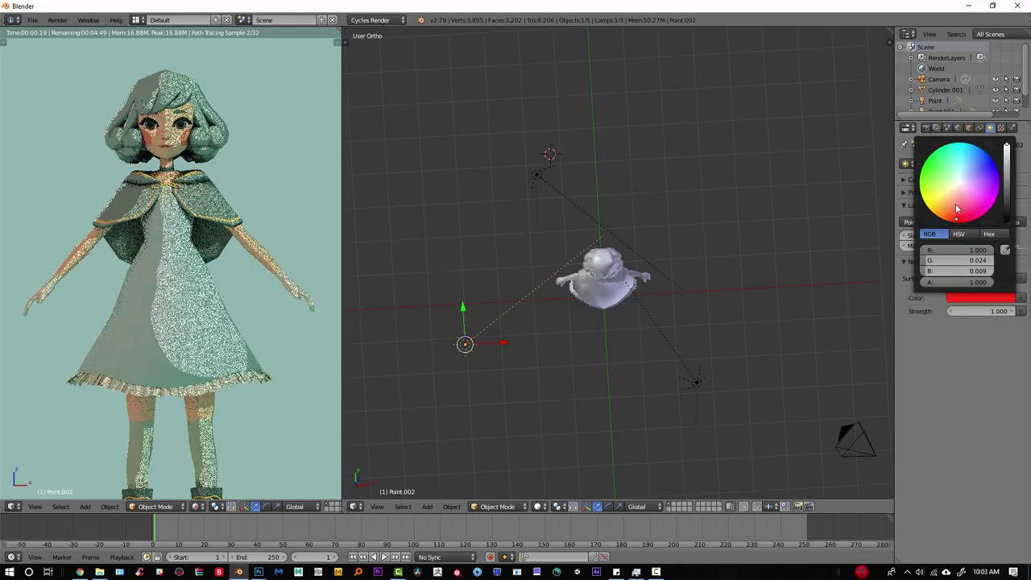
- Try blue tones on the new Sun lamp and set its color to violet with RGB 0.310, 0.126, 1.000
click(977, 149)
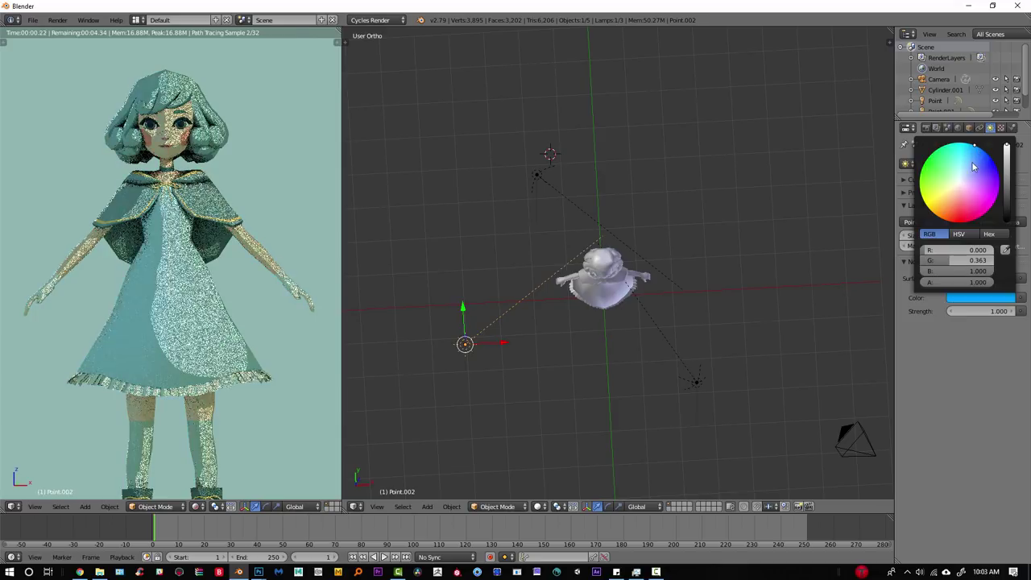
click(959, 163)
click(993, 166)
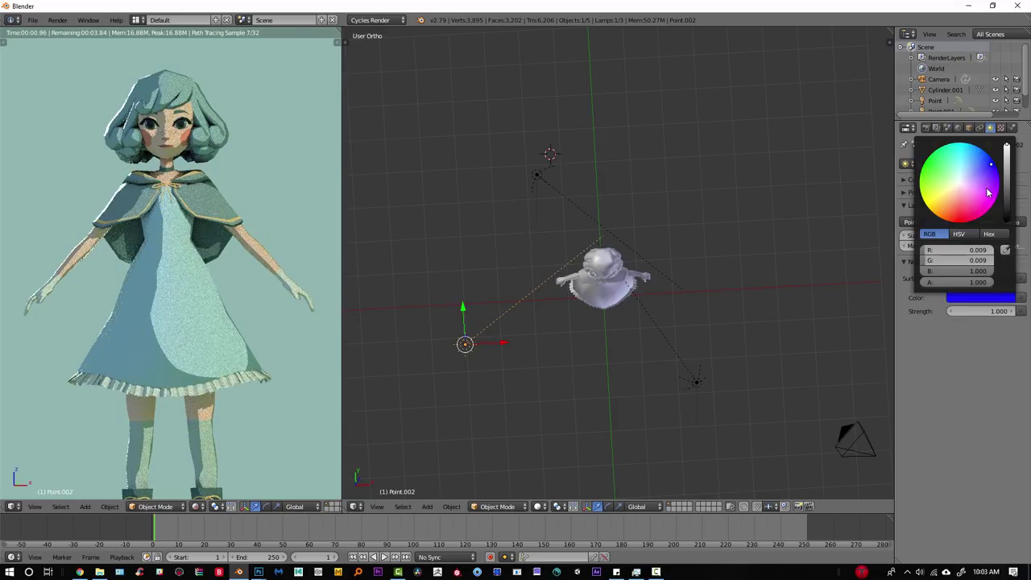
click(988, 187)
click(988, 177)
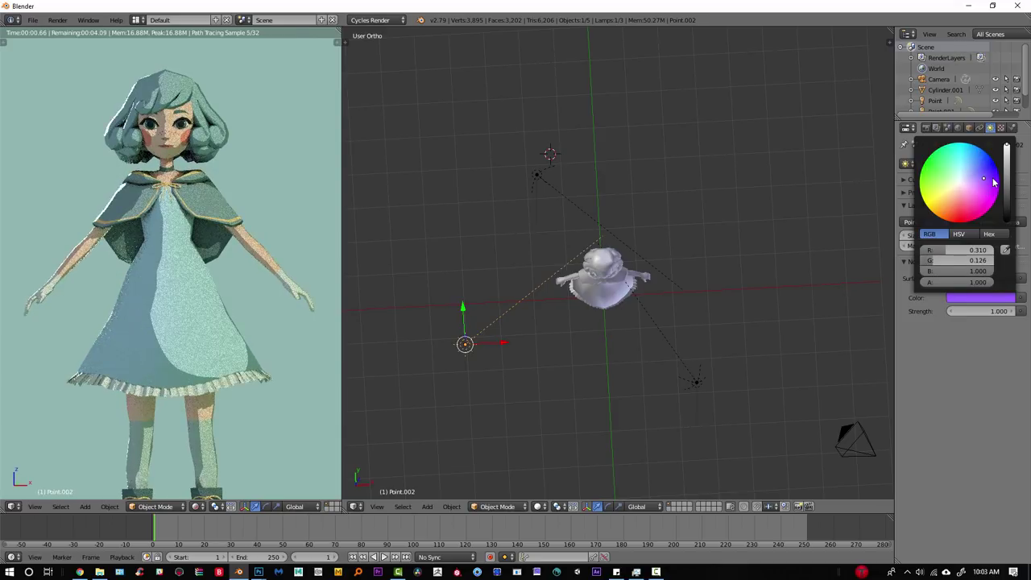
- Make the selected Sun lamp's violet color more saturated, and open the World settings
click(993, 178)
middle_drag(675, 249, 769, 260)
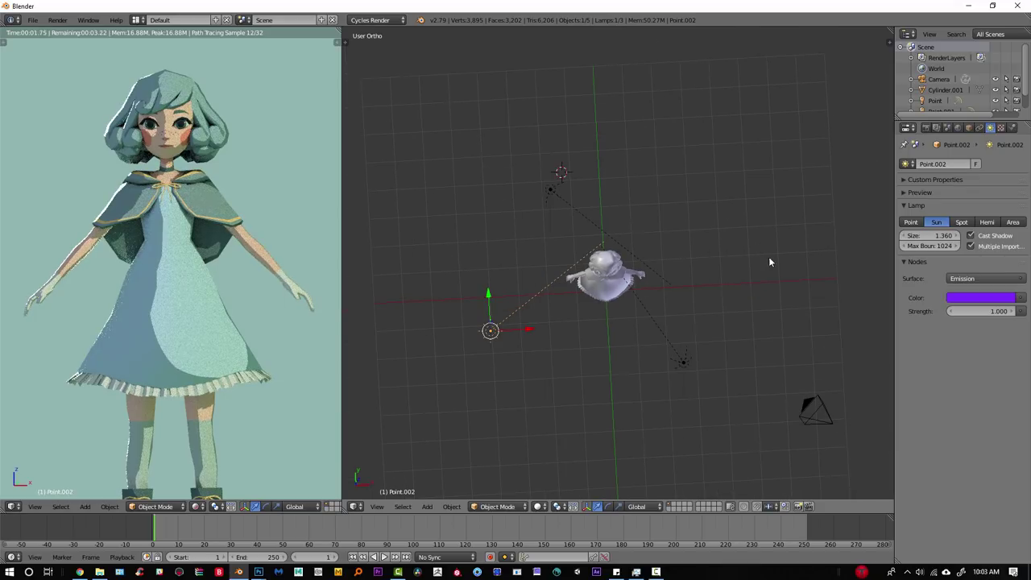
click(958, 128)
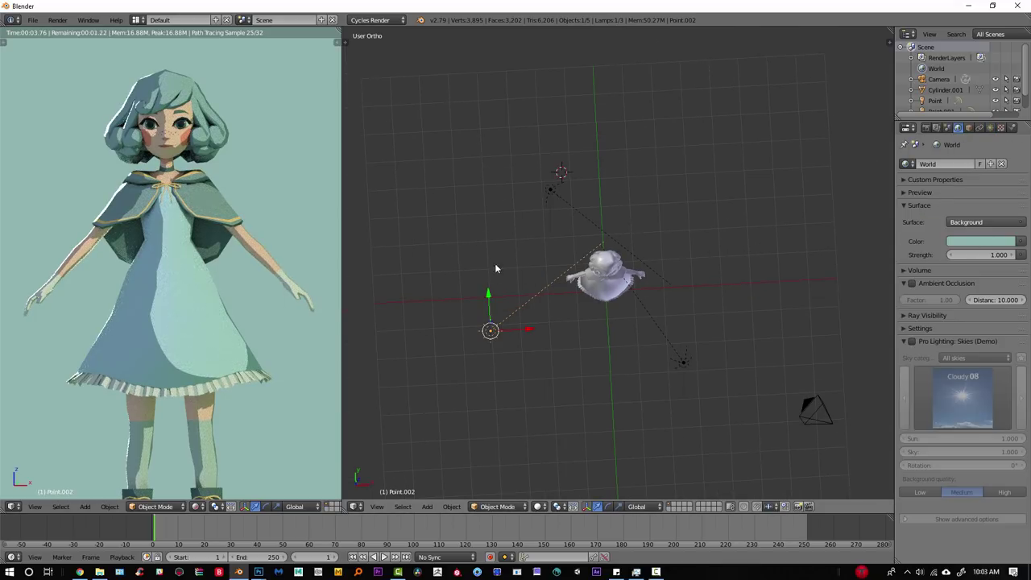
- Select the key lamp in front of the character and adjust its rotation around the global Z axis
scroll(647, 290, up, 4)
right_click(757, 470)
scroll(779, 436, down, 2)
middle_drag(791, 425, 783, 384)
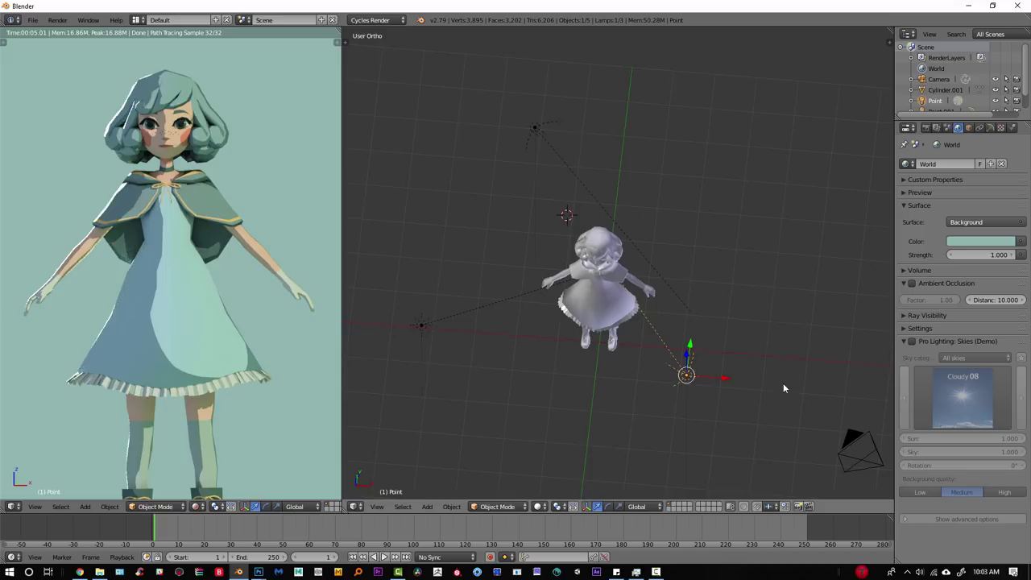
key(r)
key(z)
click(793, 356)
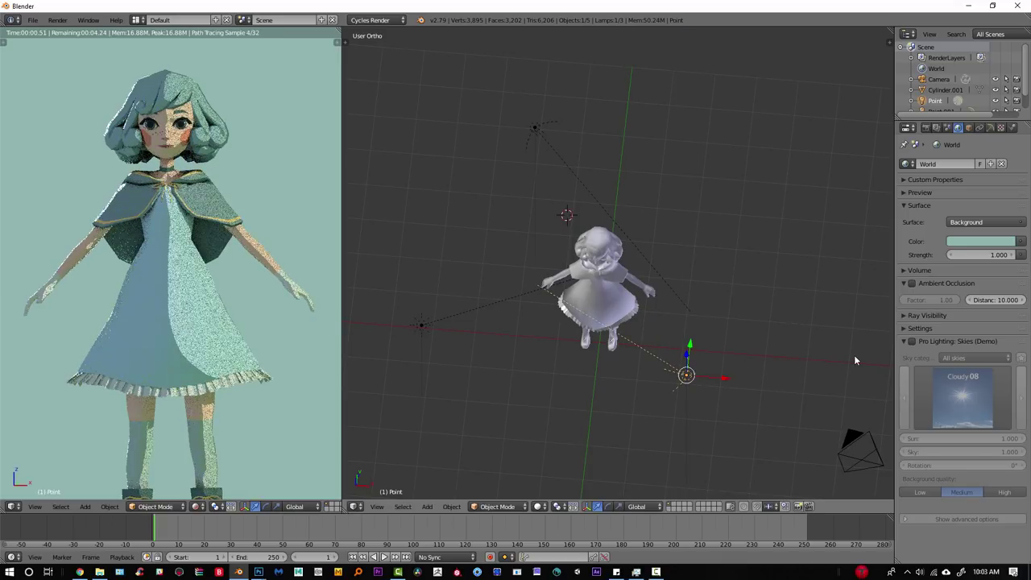
key(r)
key(z)
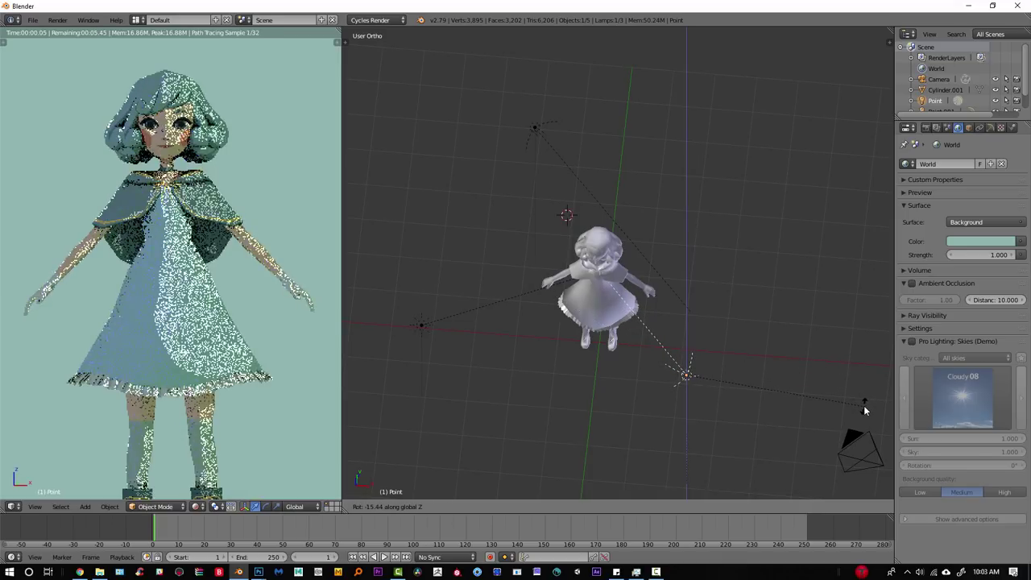
click(869, 413)
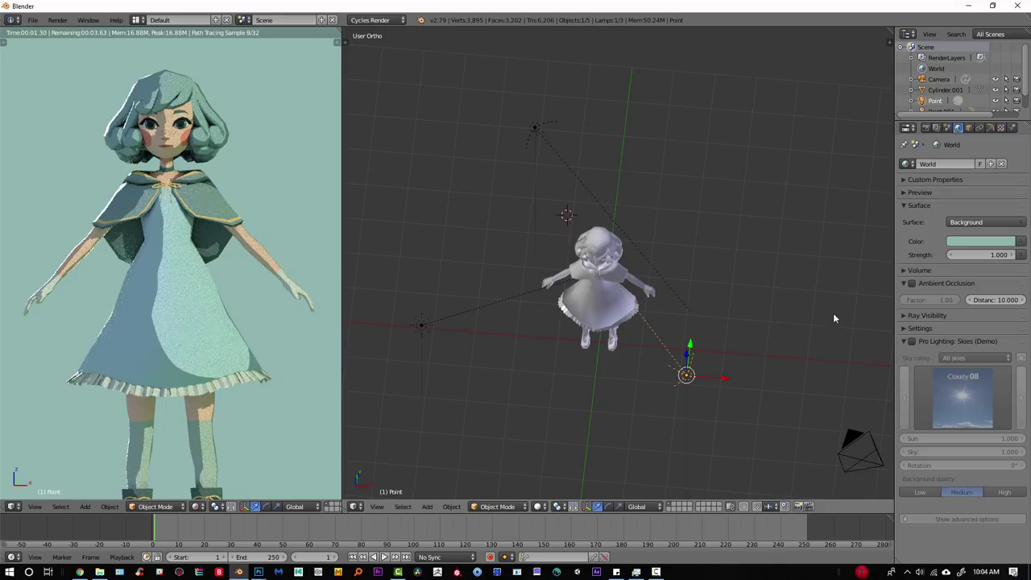
- Tilt the key lamp slightly around the global X axis
scroll(846, 326, down, 1)
key(r)
key(x)
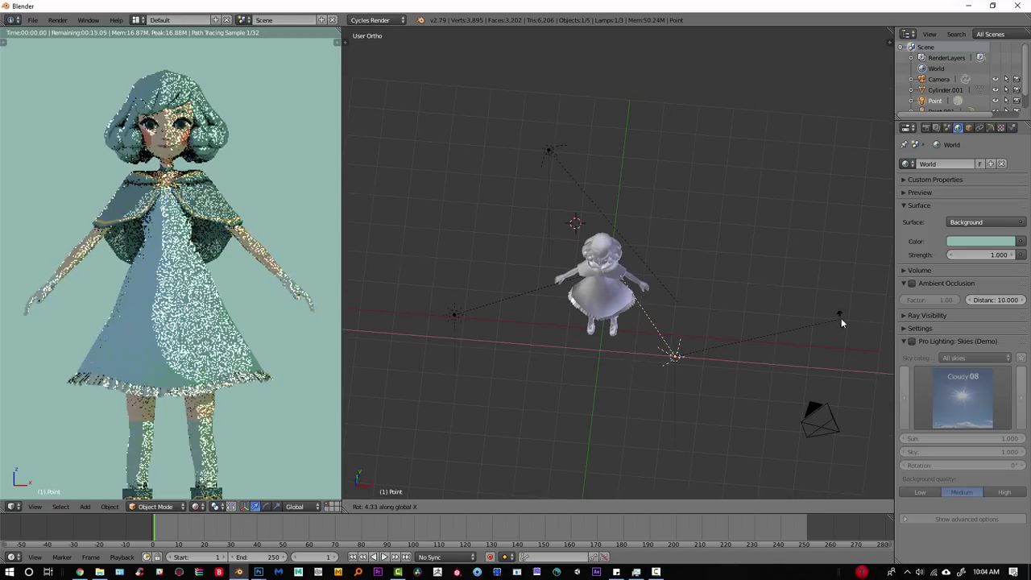
click(836, 311)
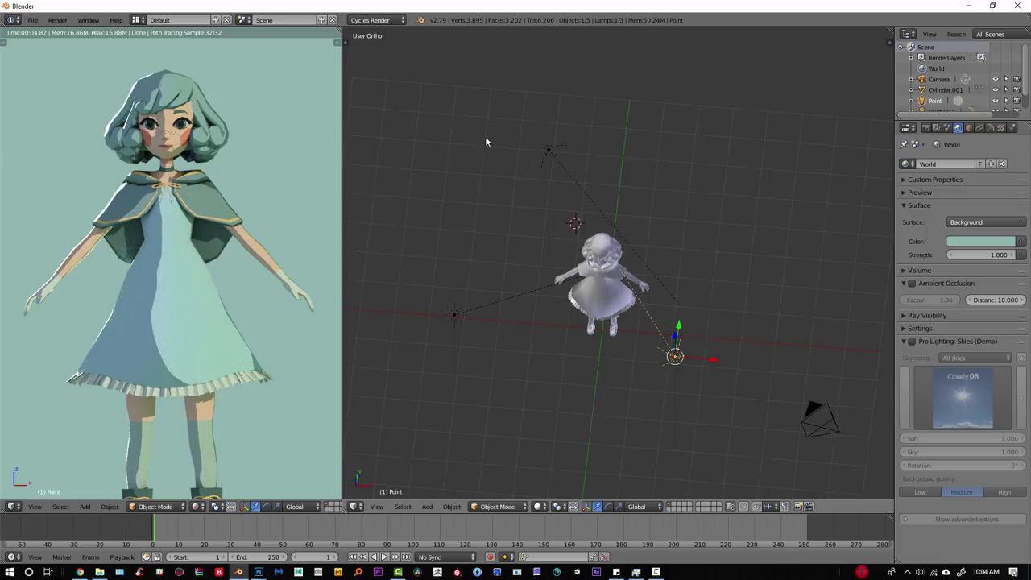
- Fine-tune the brightness of the teal World background color and check the full character in the rendered view
click(1001, 128)
click(958, 129)
click(977, 241)
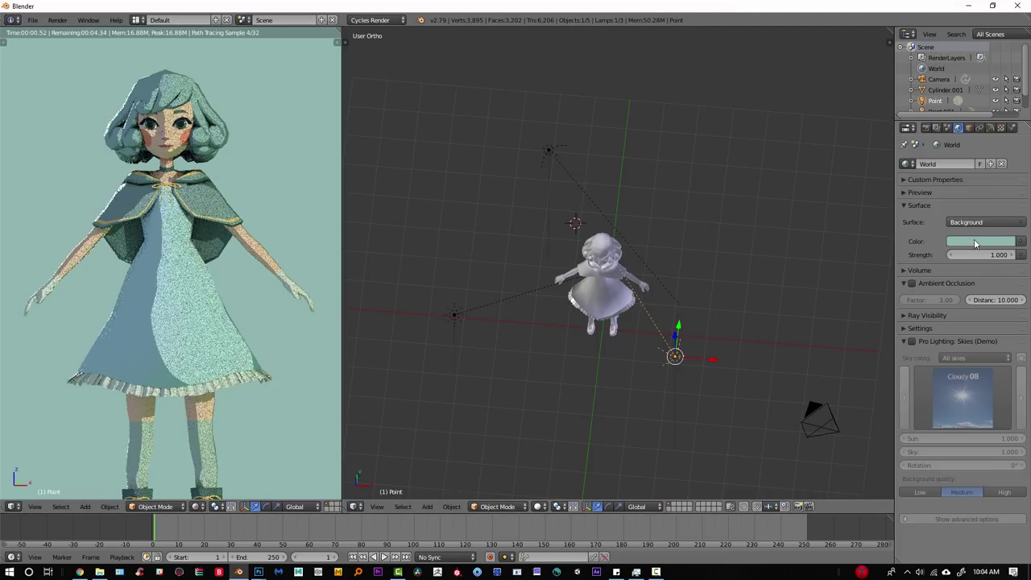
click(980, 242)
drag(1010, 110, 1008, 118)
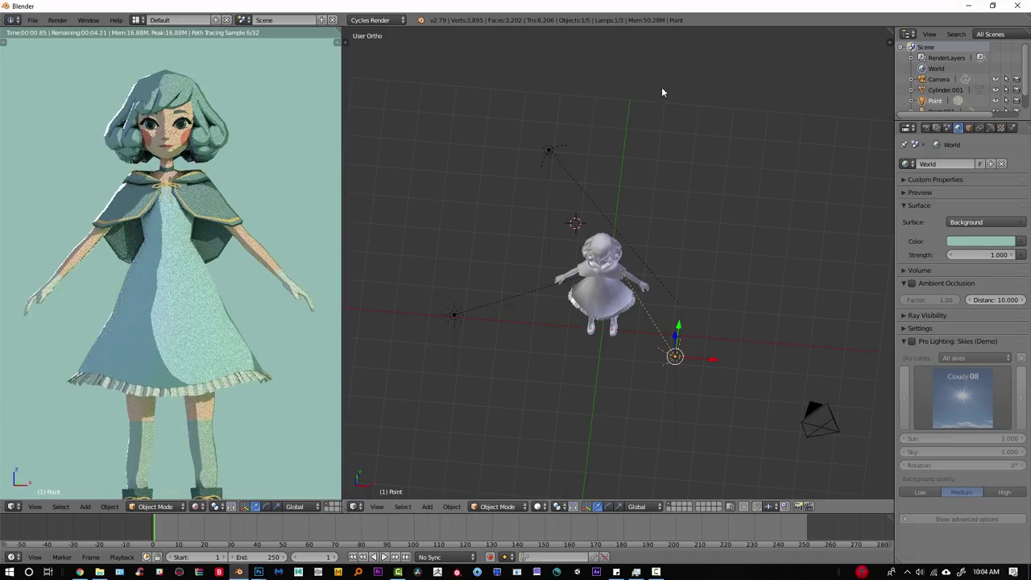
scroll(183, 228, down, 2)
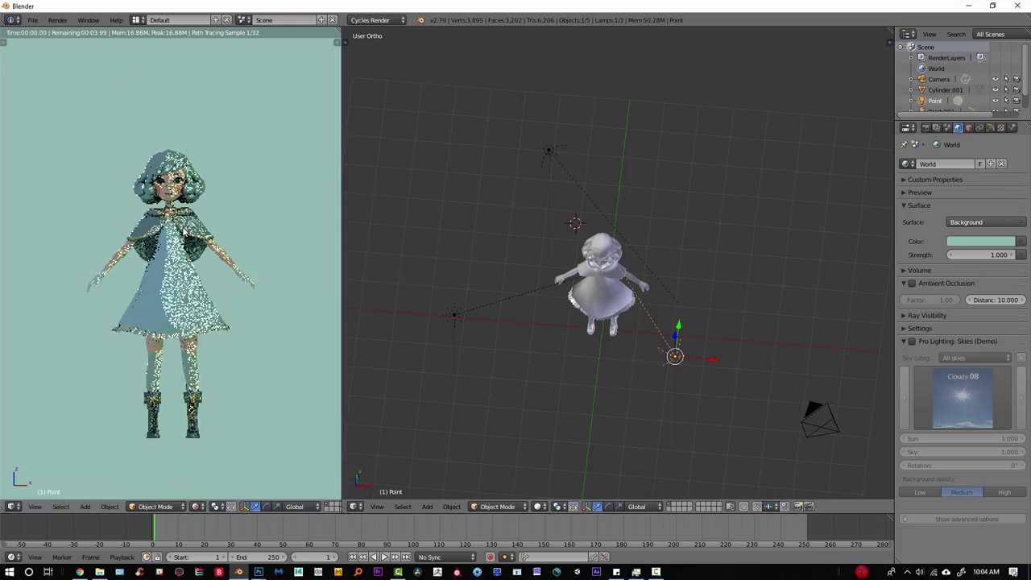
scroll(208, 200, up, 2)
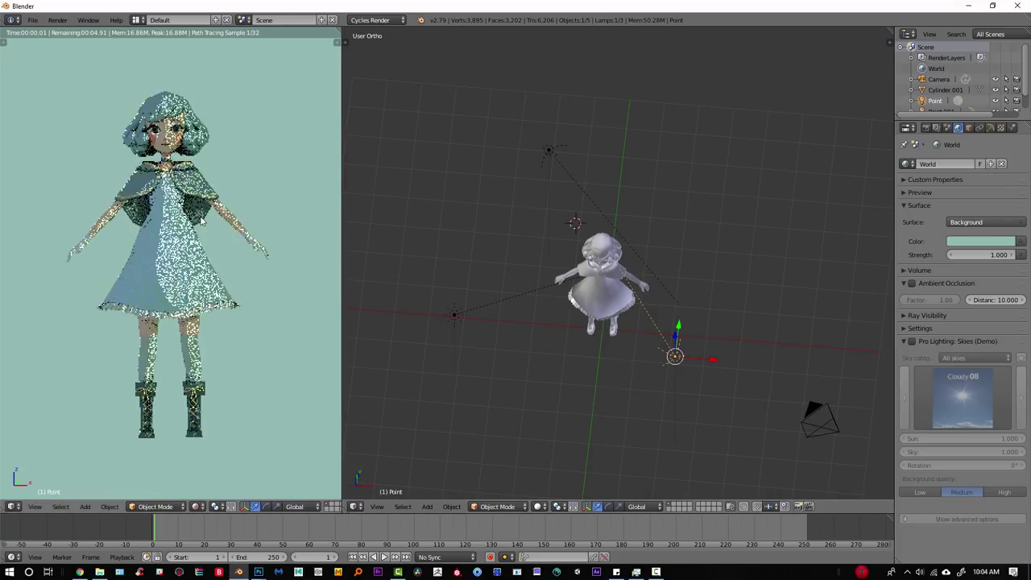